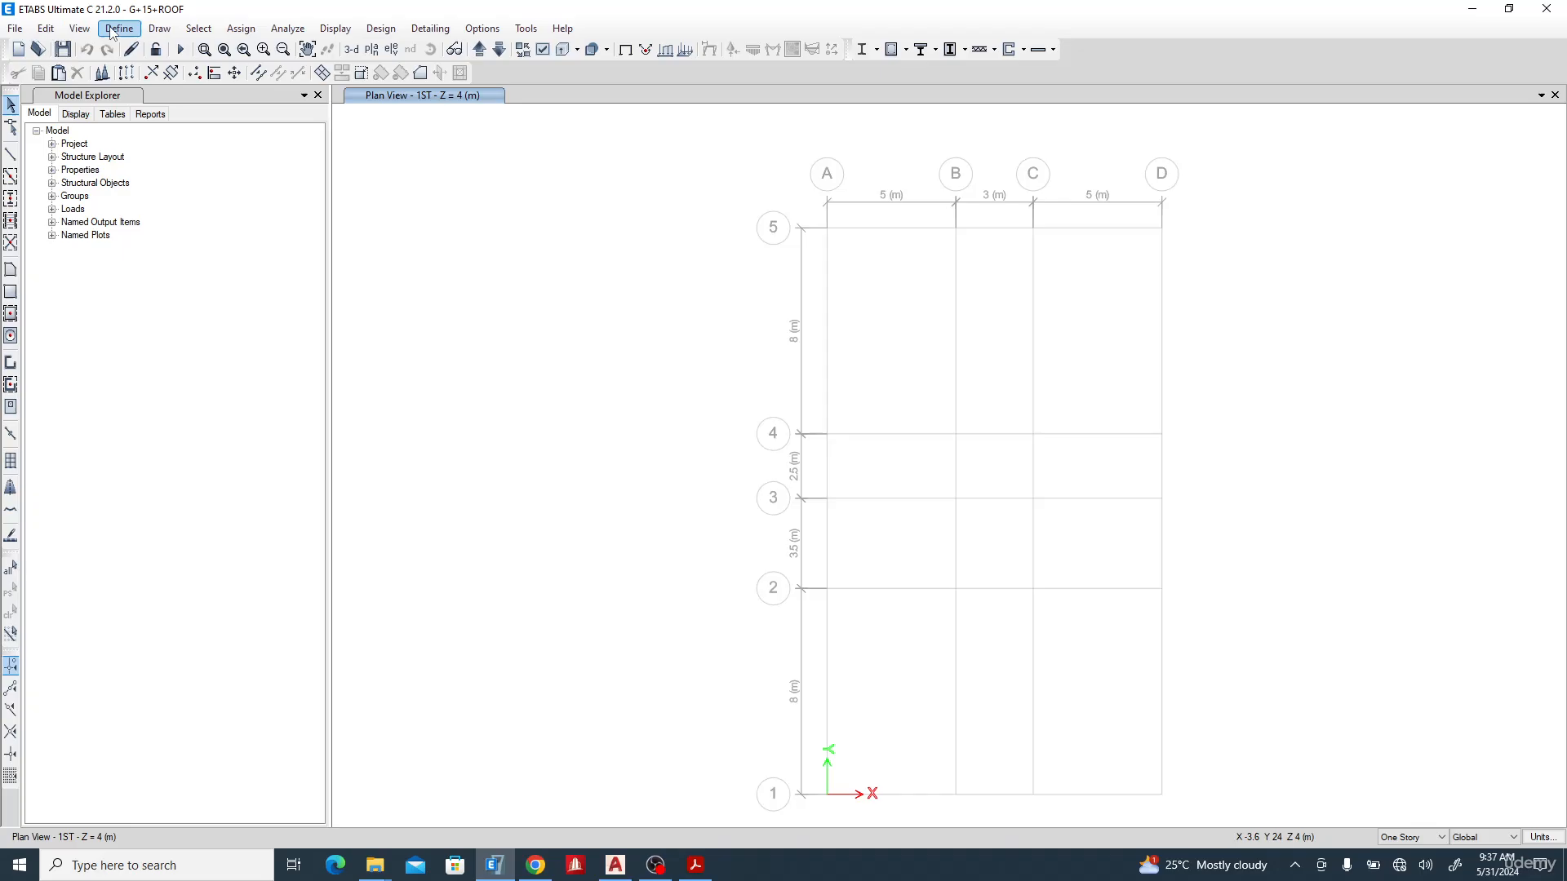
- Delete the SteelBm and SteelCol sections from the frame section properties
left_click(116, 31)
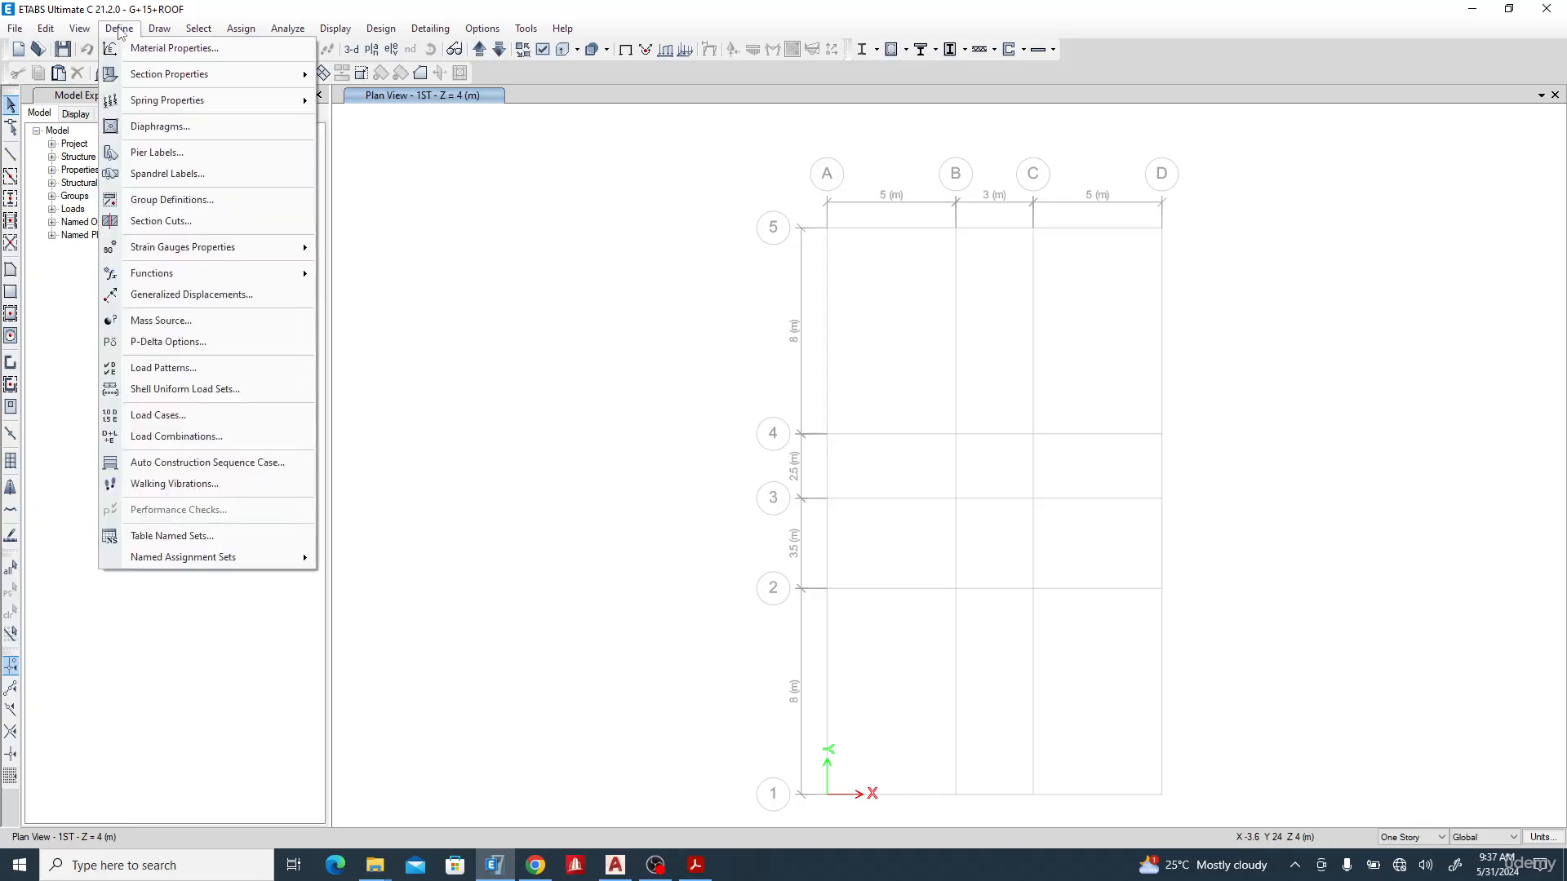
left_click(122, 32)
left_click(124, 31)
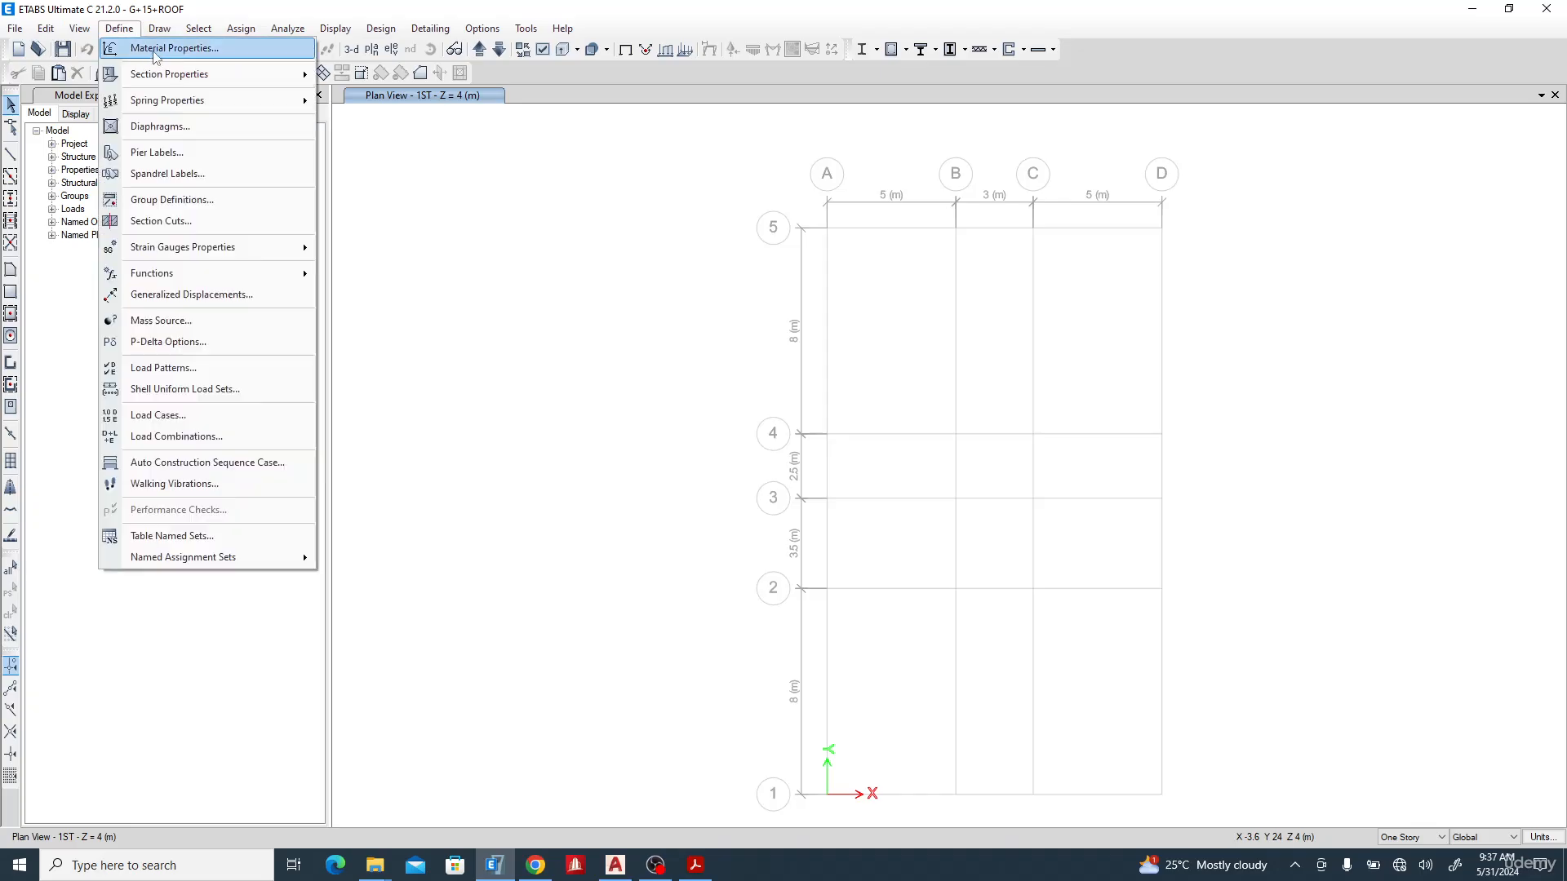
mouse_move(197, 79)
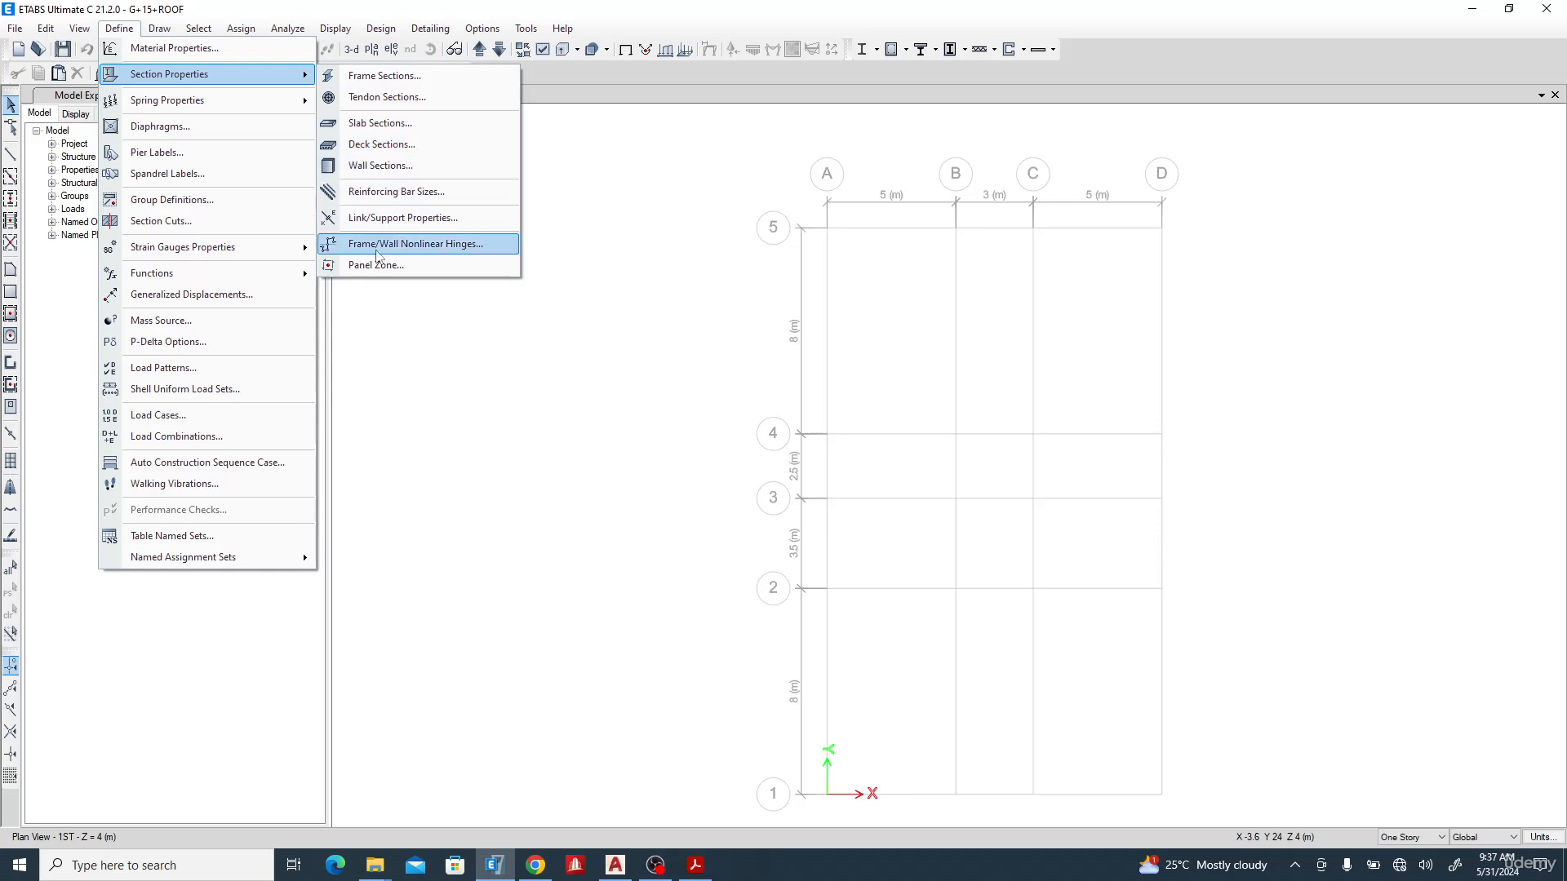
left_click(384, 76)
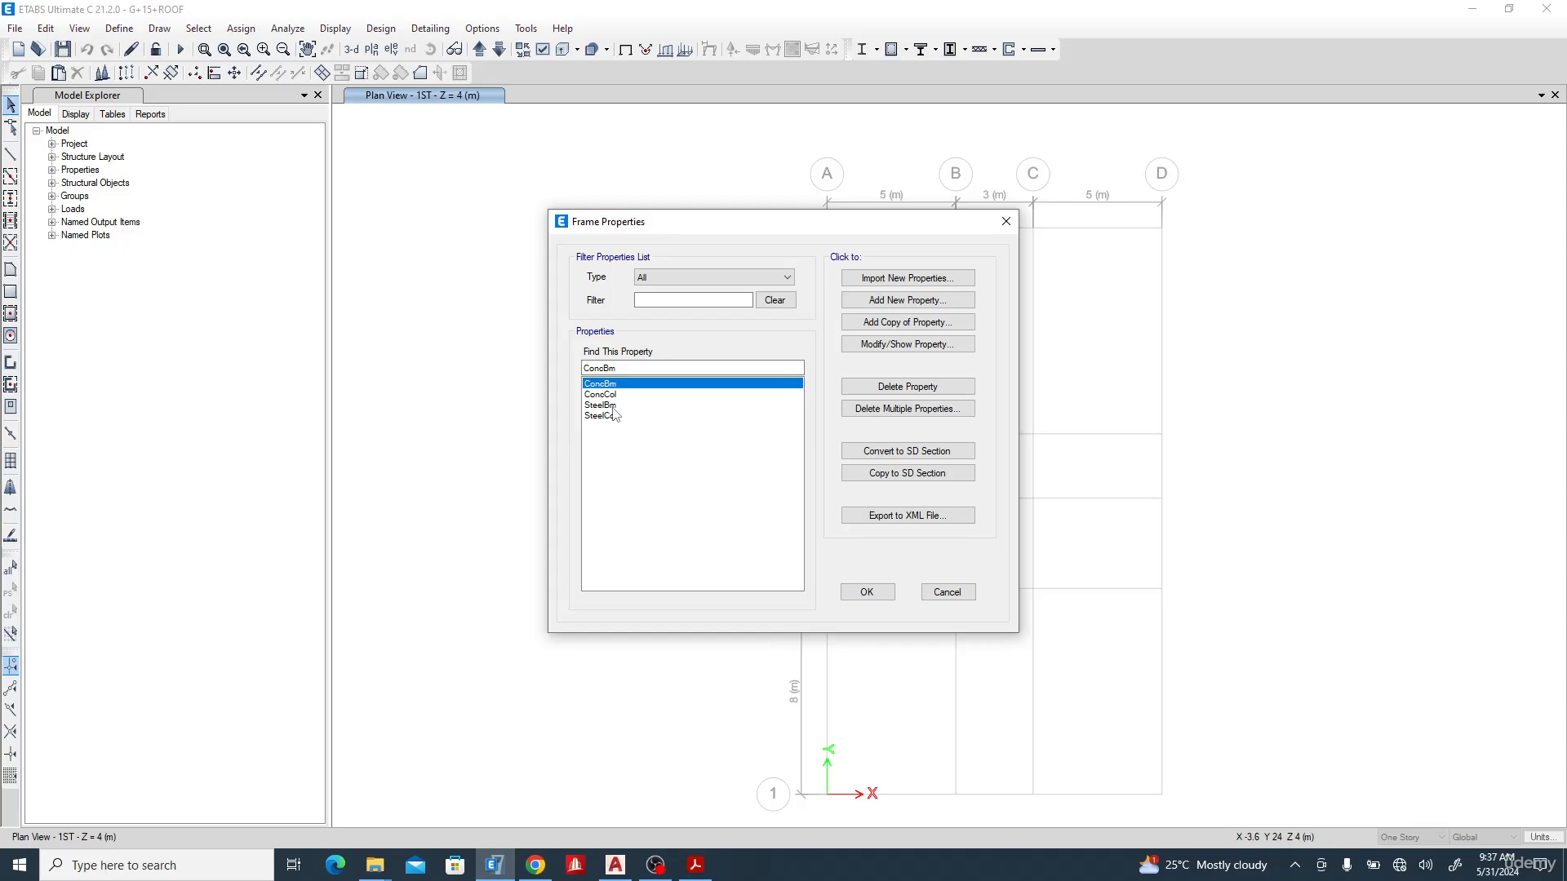
left_click(853, 409)
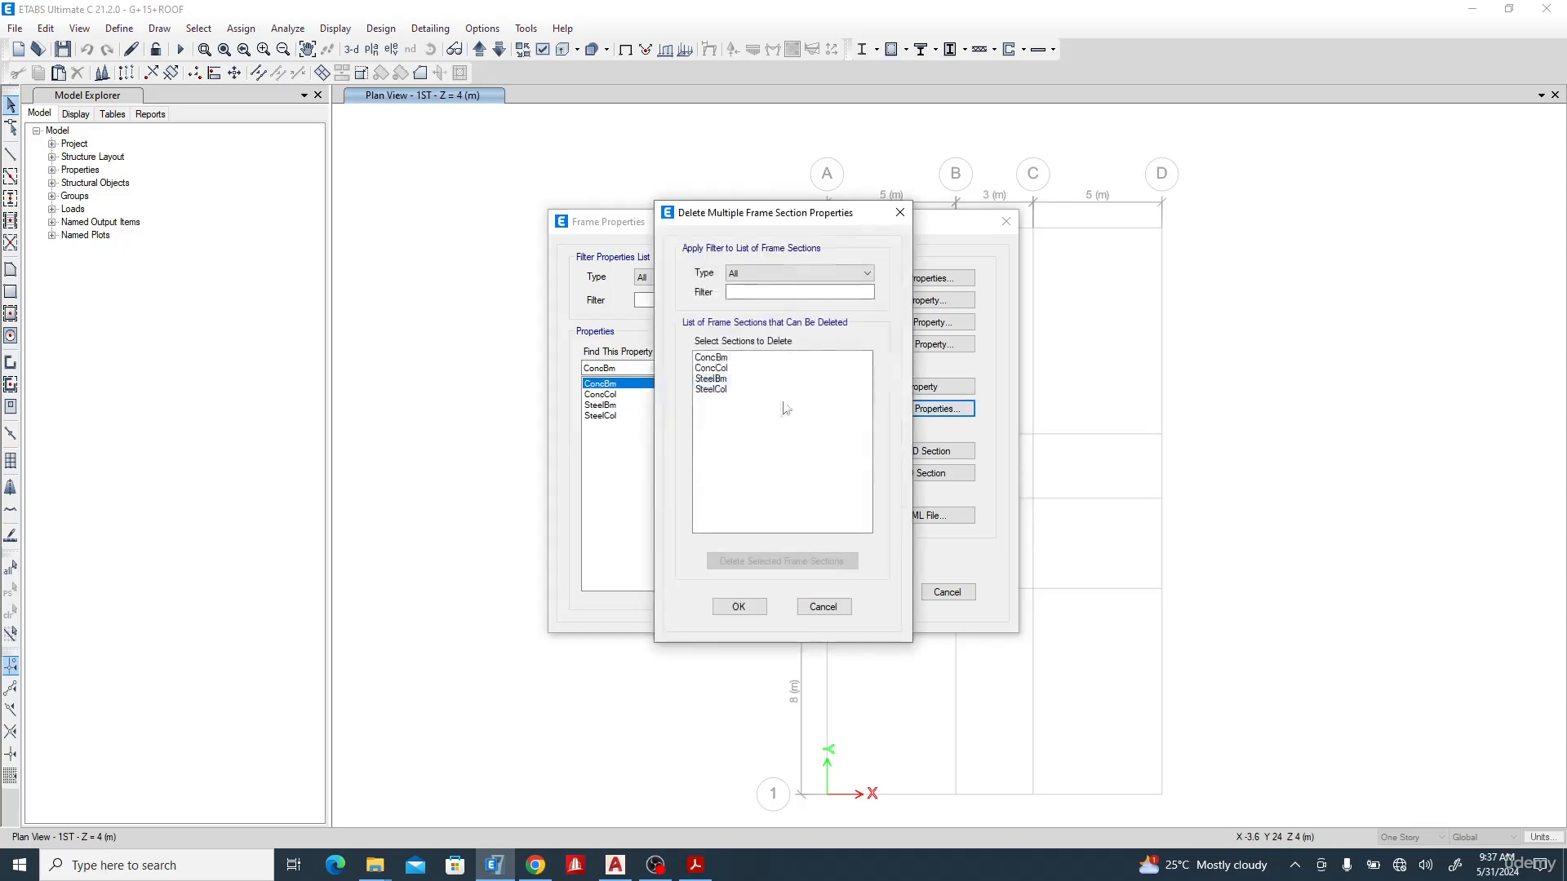
left_click_drag(708, 380, 709, 391)
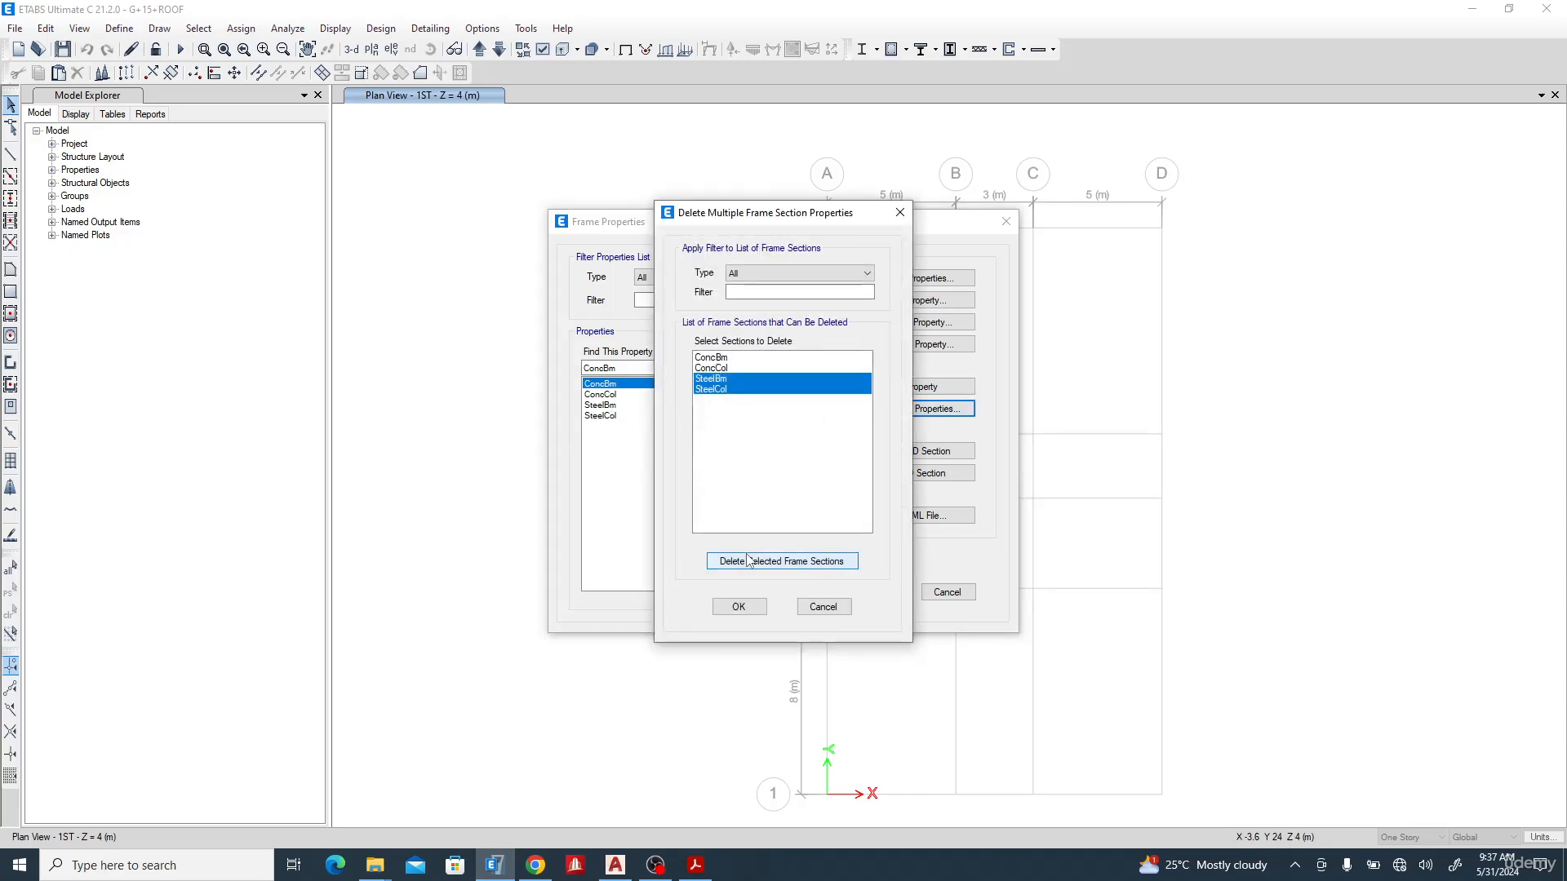
left_click(749, 562)
left_click(739, 606)
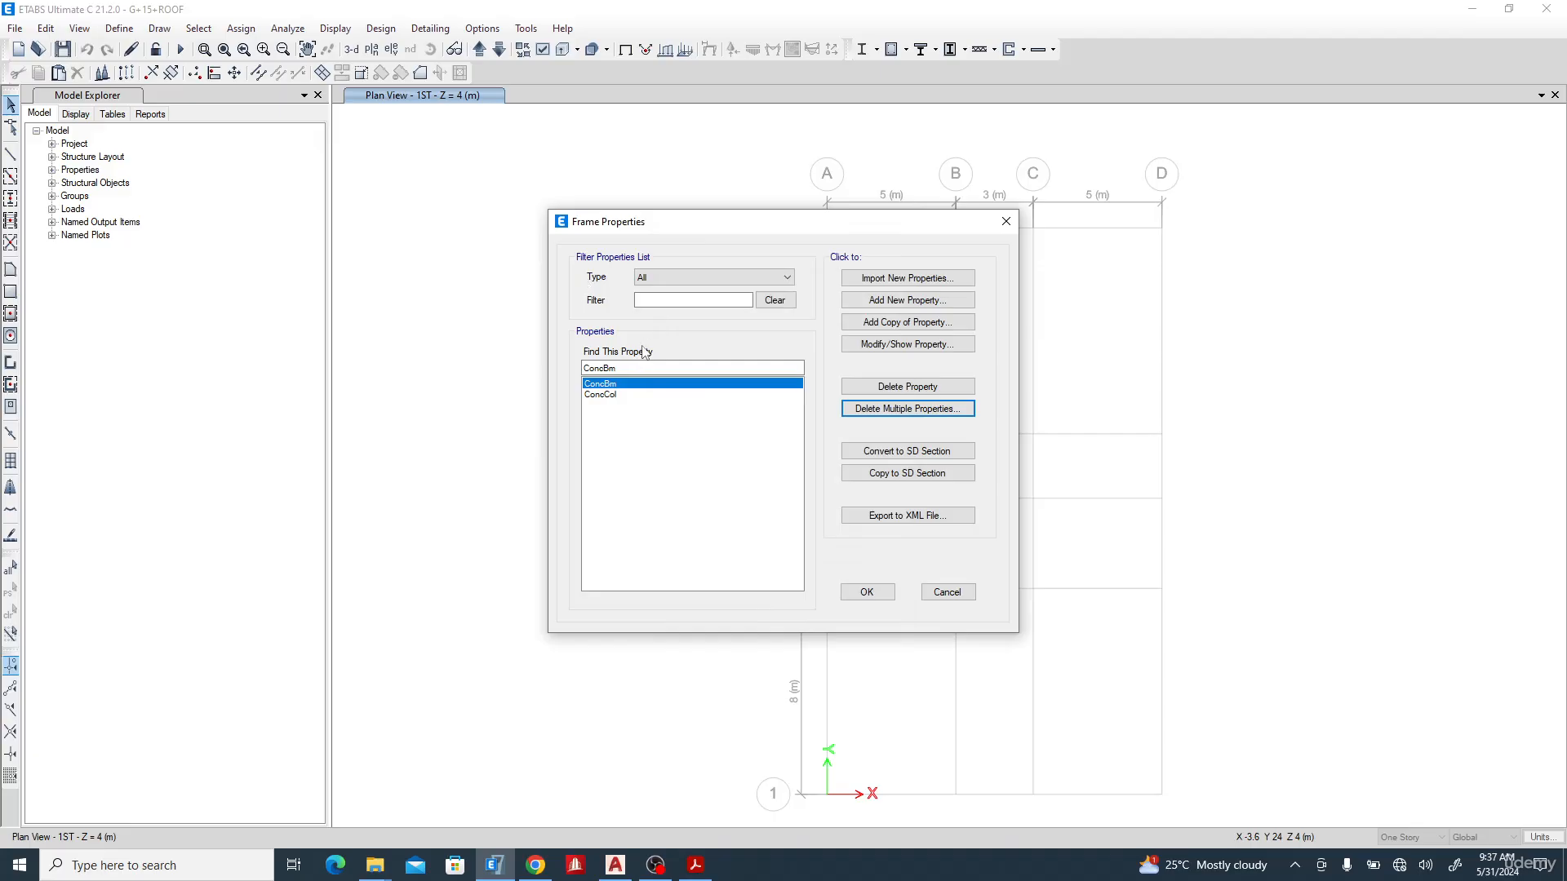
- Add a new concrete rectangular frame section named BEAM 230X600
left_click(919, 302)
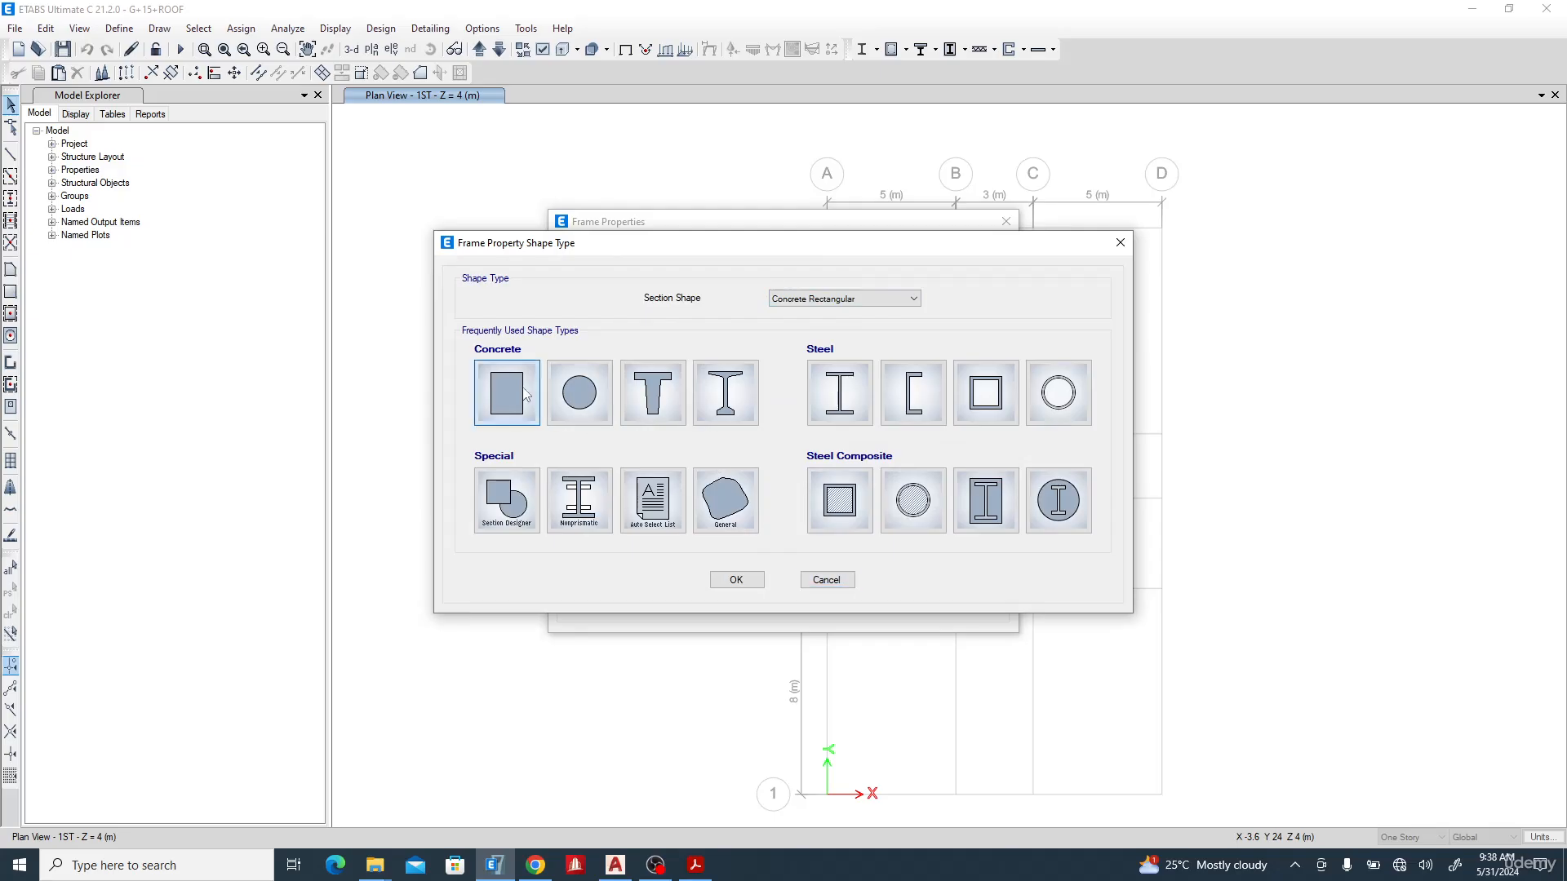
left_click(827, 580)
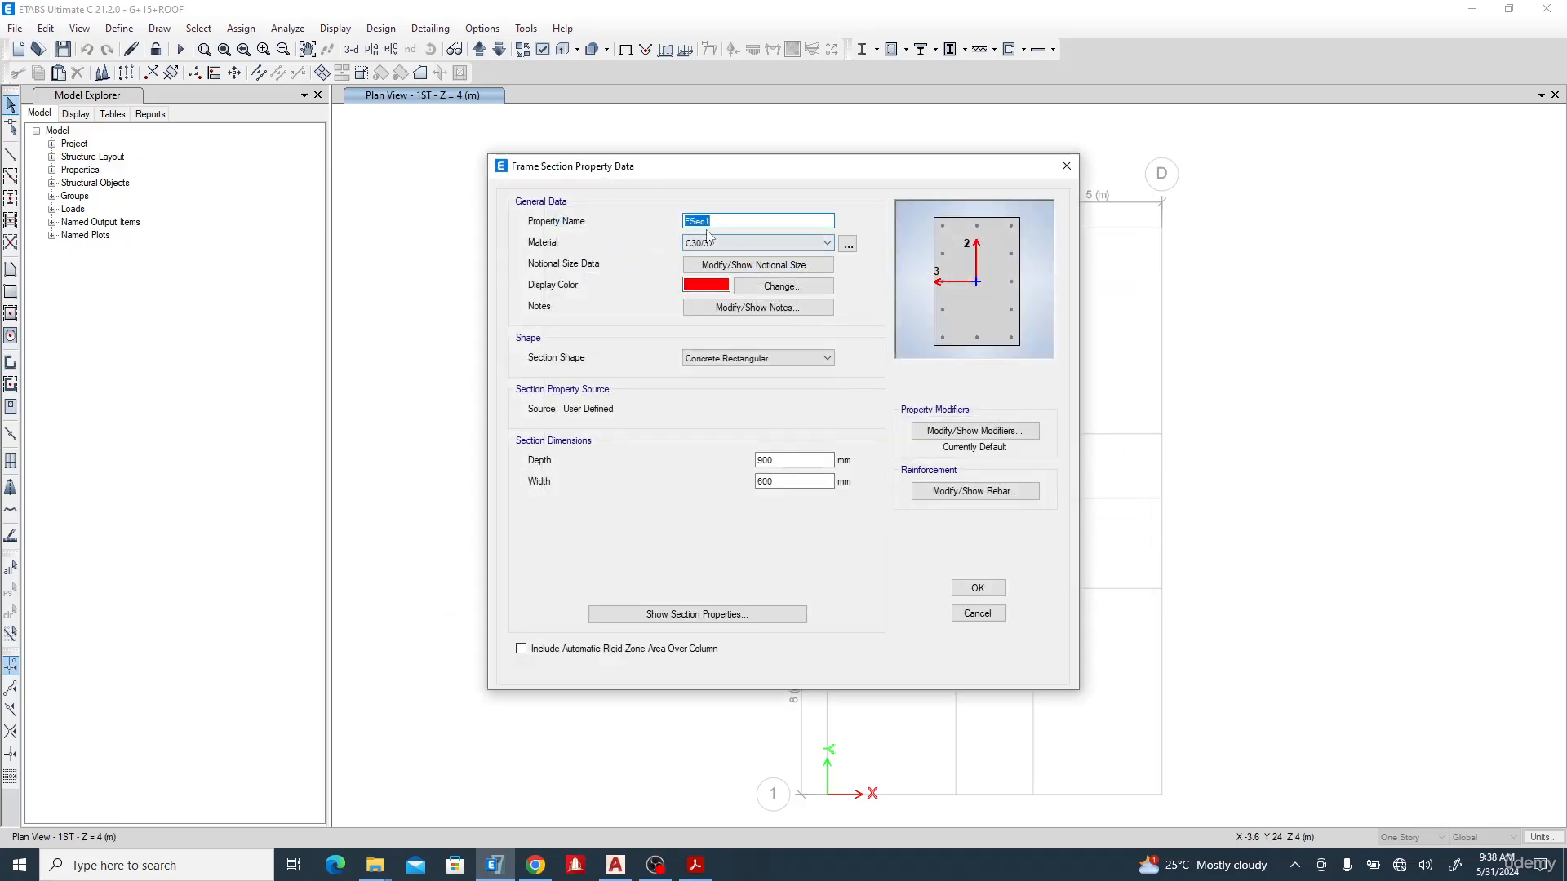
type("B")
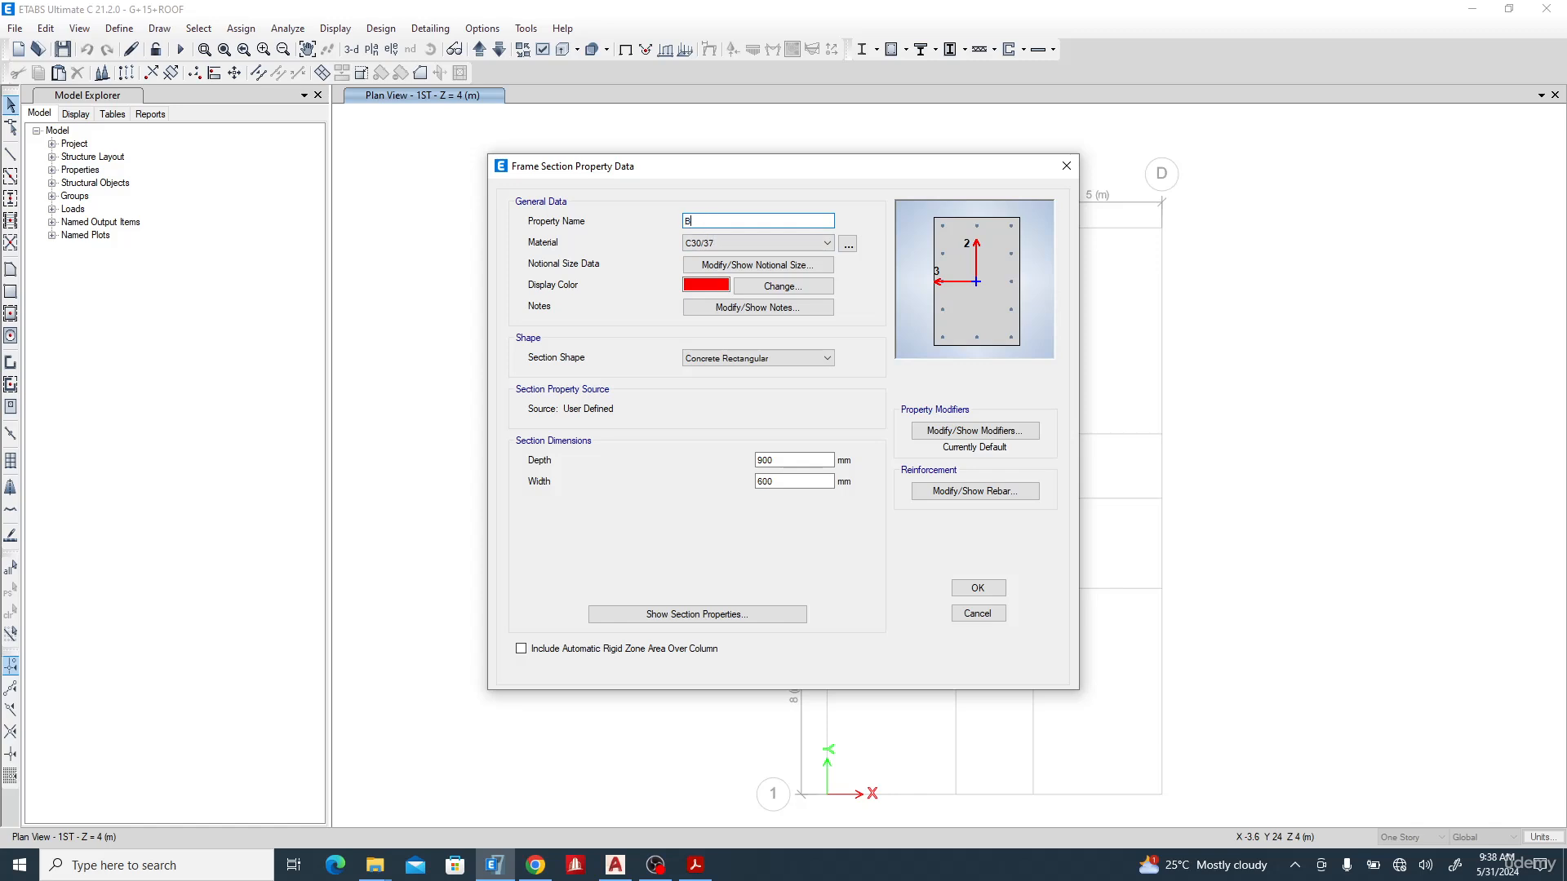
type("EAM 2")
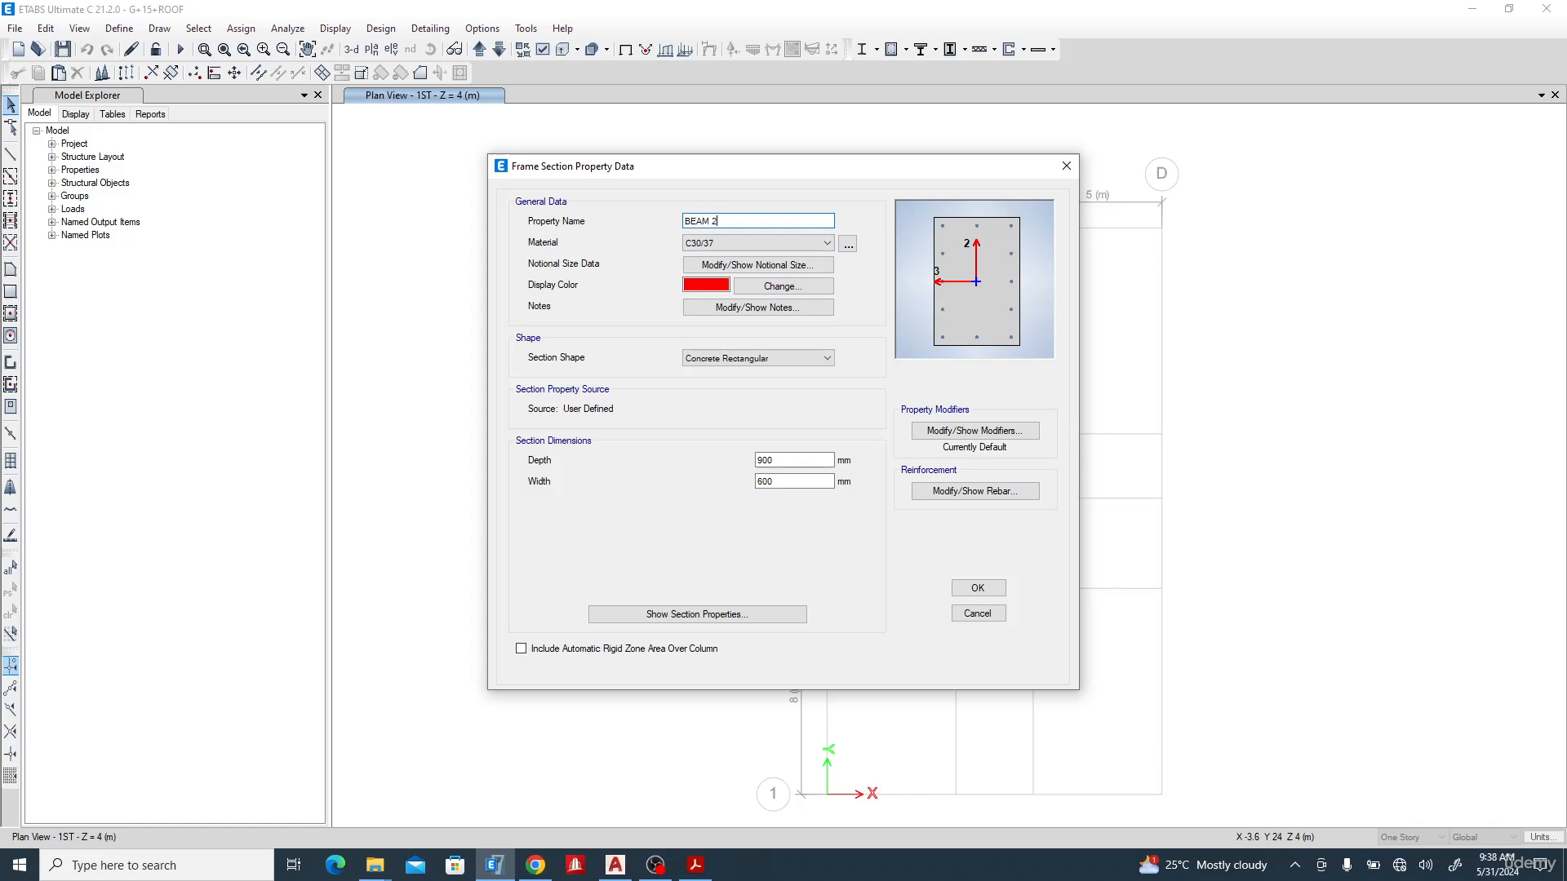
type("30X6")
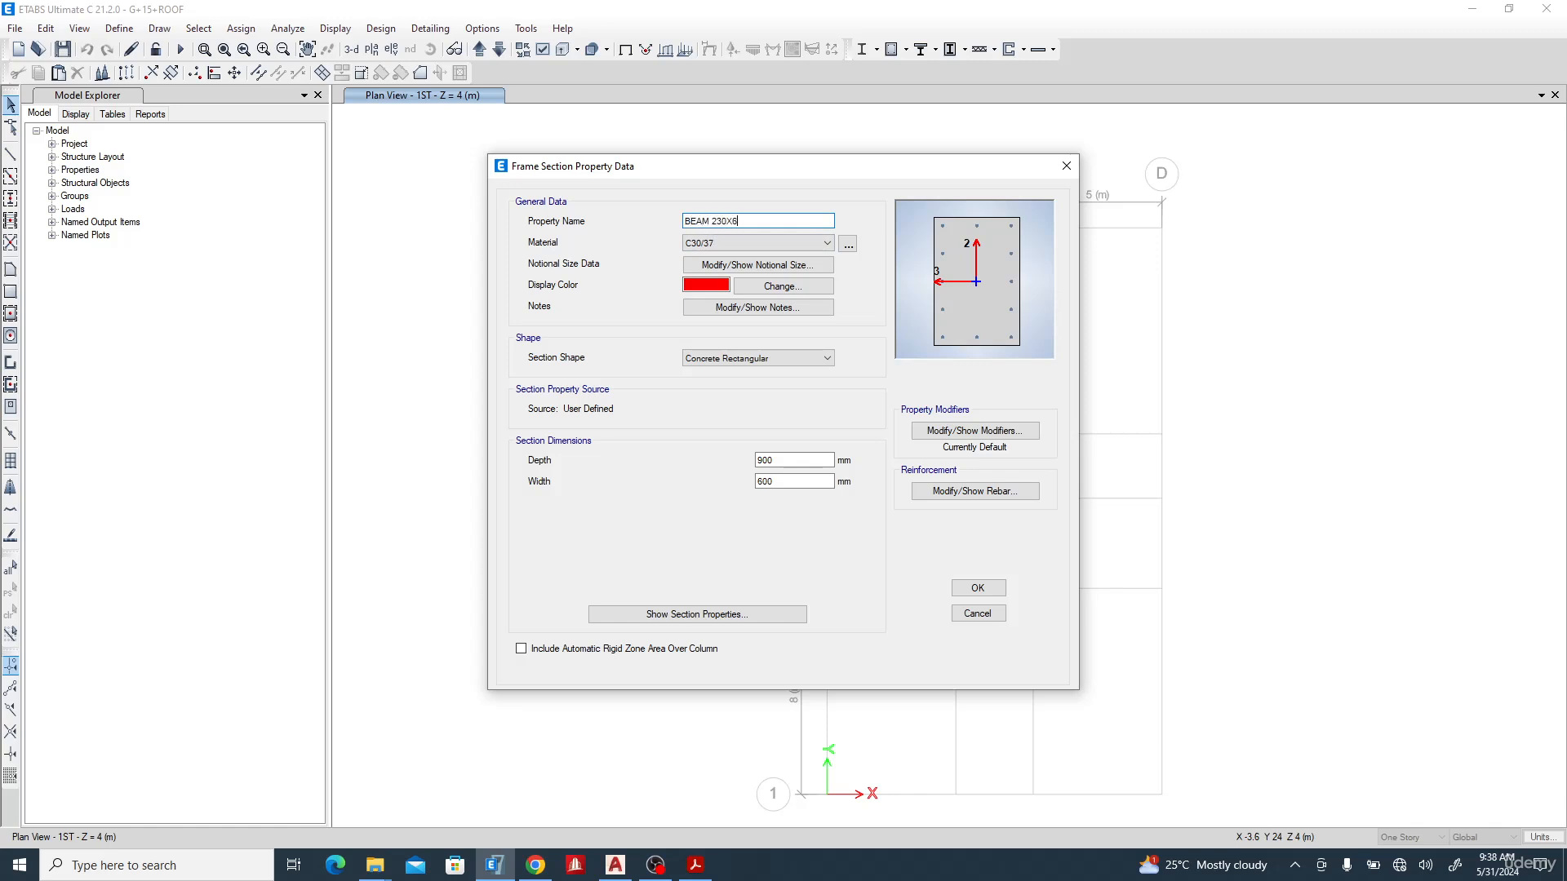
type("00")
- Assign material C20/25 FLEXURAL to the beam section and set its depth to 600 mm and width to 230 mm
left_click(720, 243)
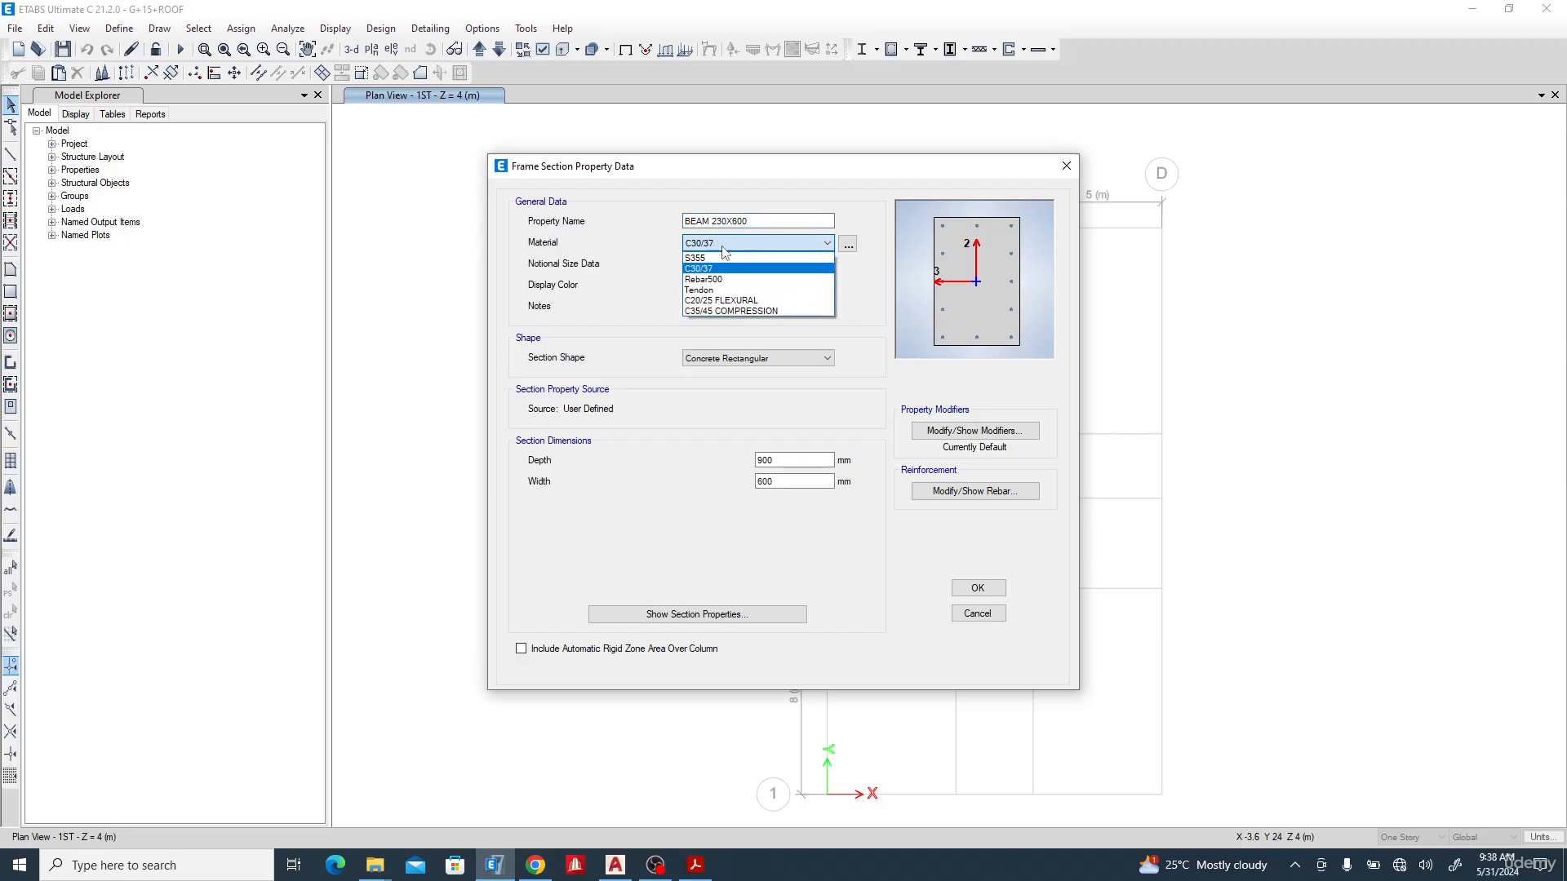
left_click(762, 301)
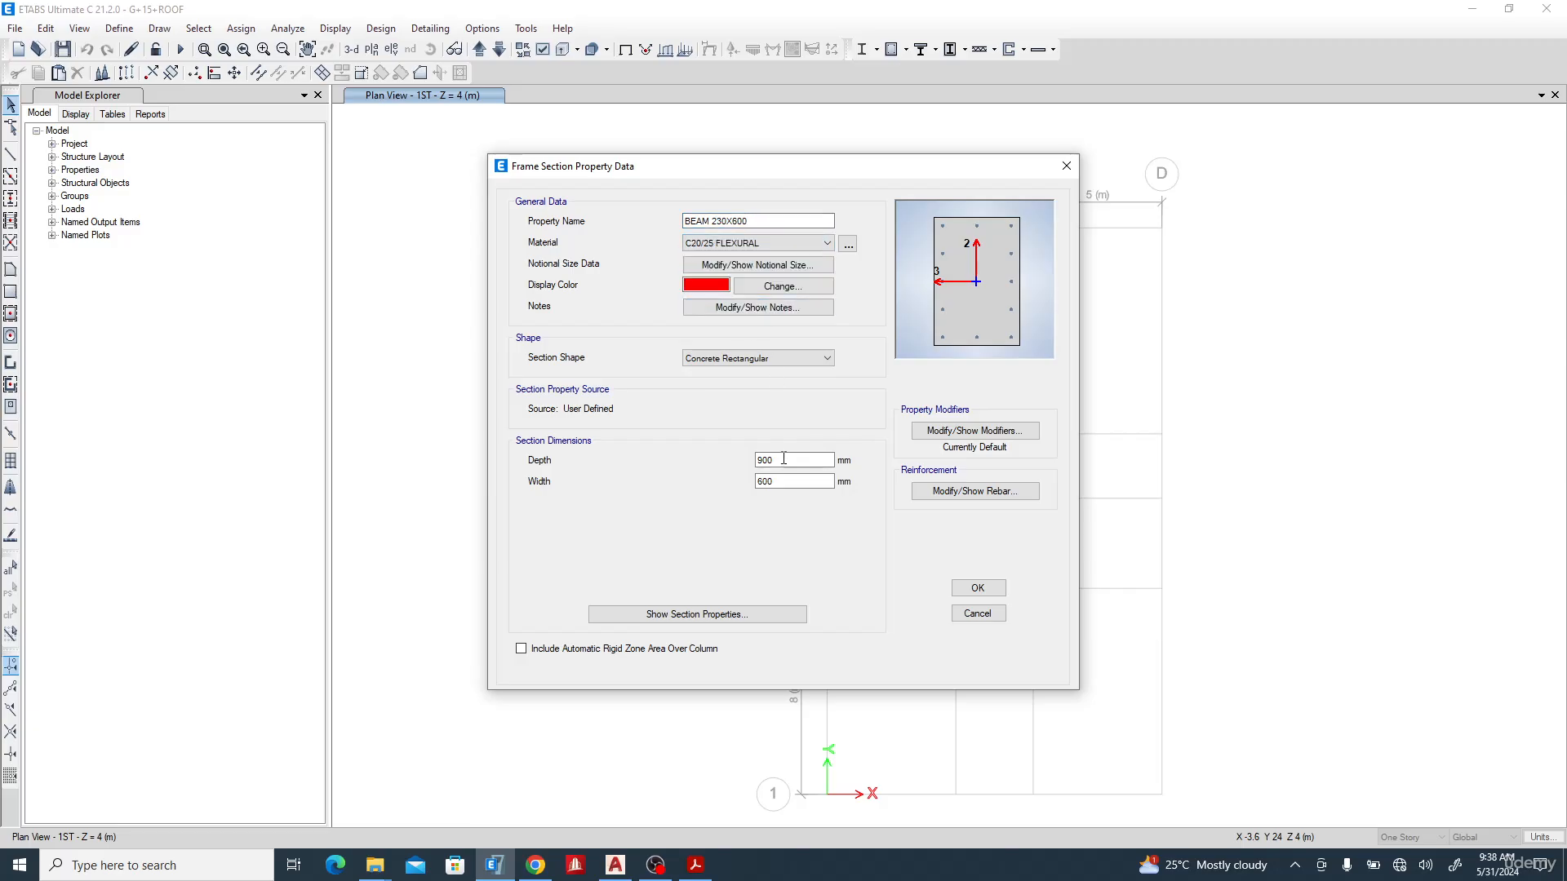
left_click_drag(788, 460, 727, 462)
type("600")
key("Tab")
type("230")
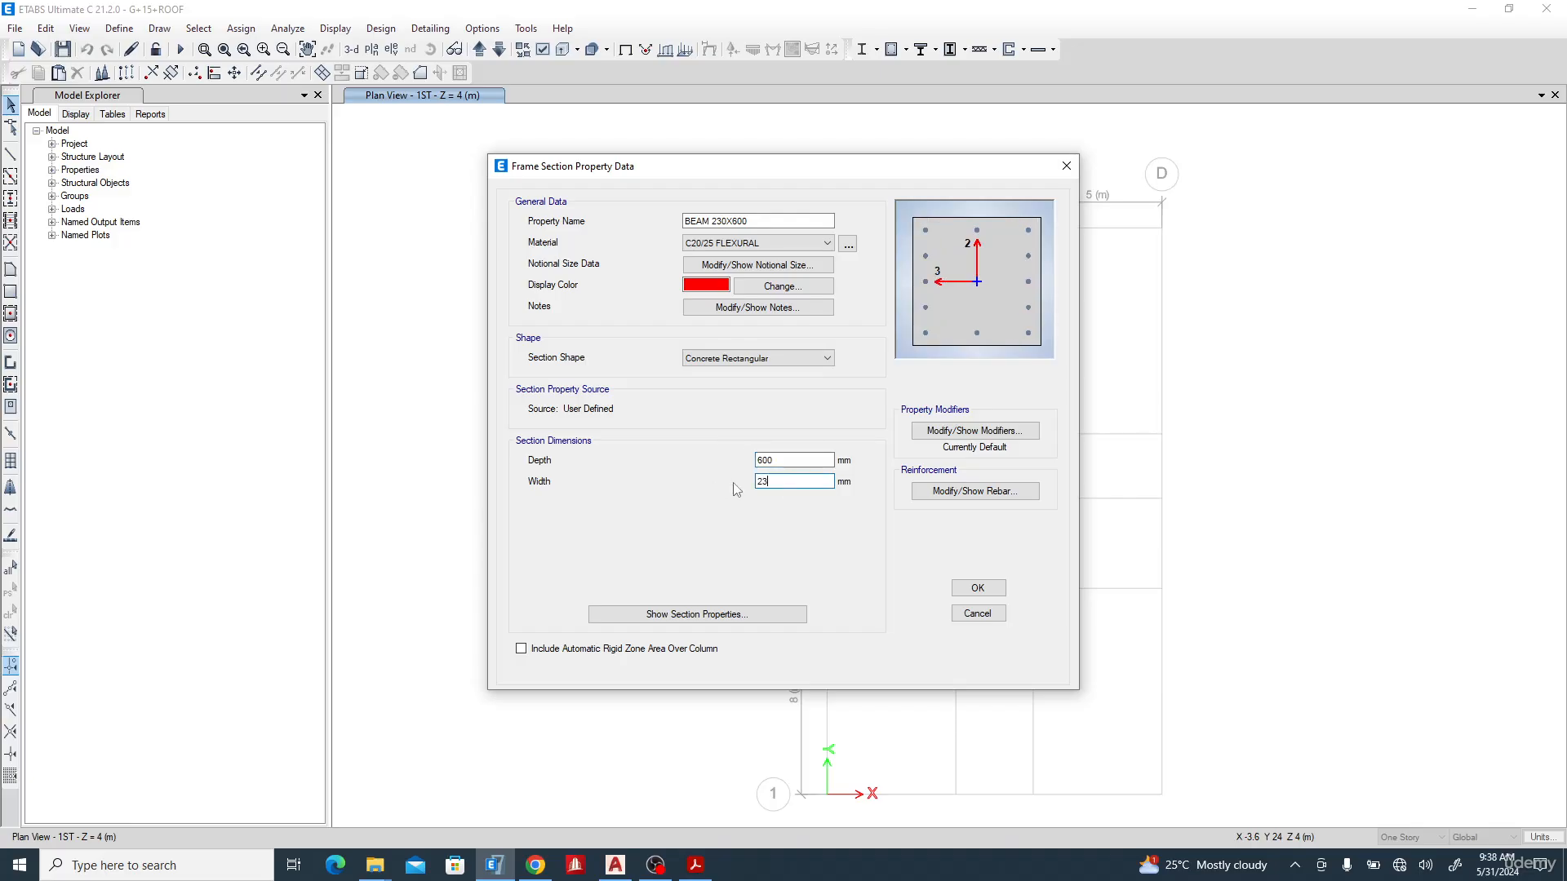
left_click(790, 460)
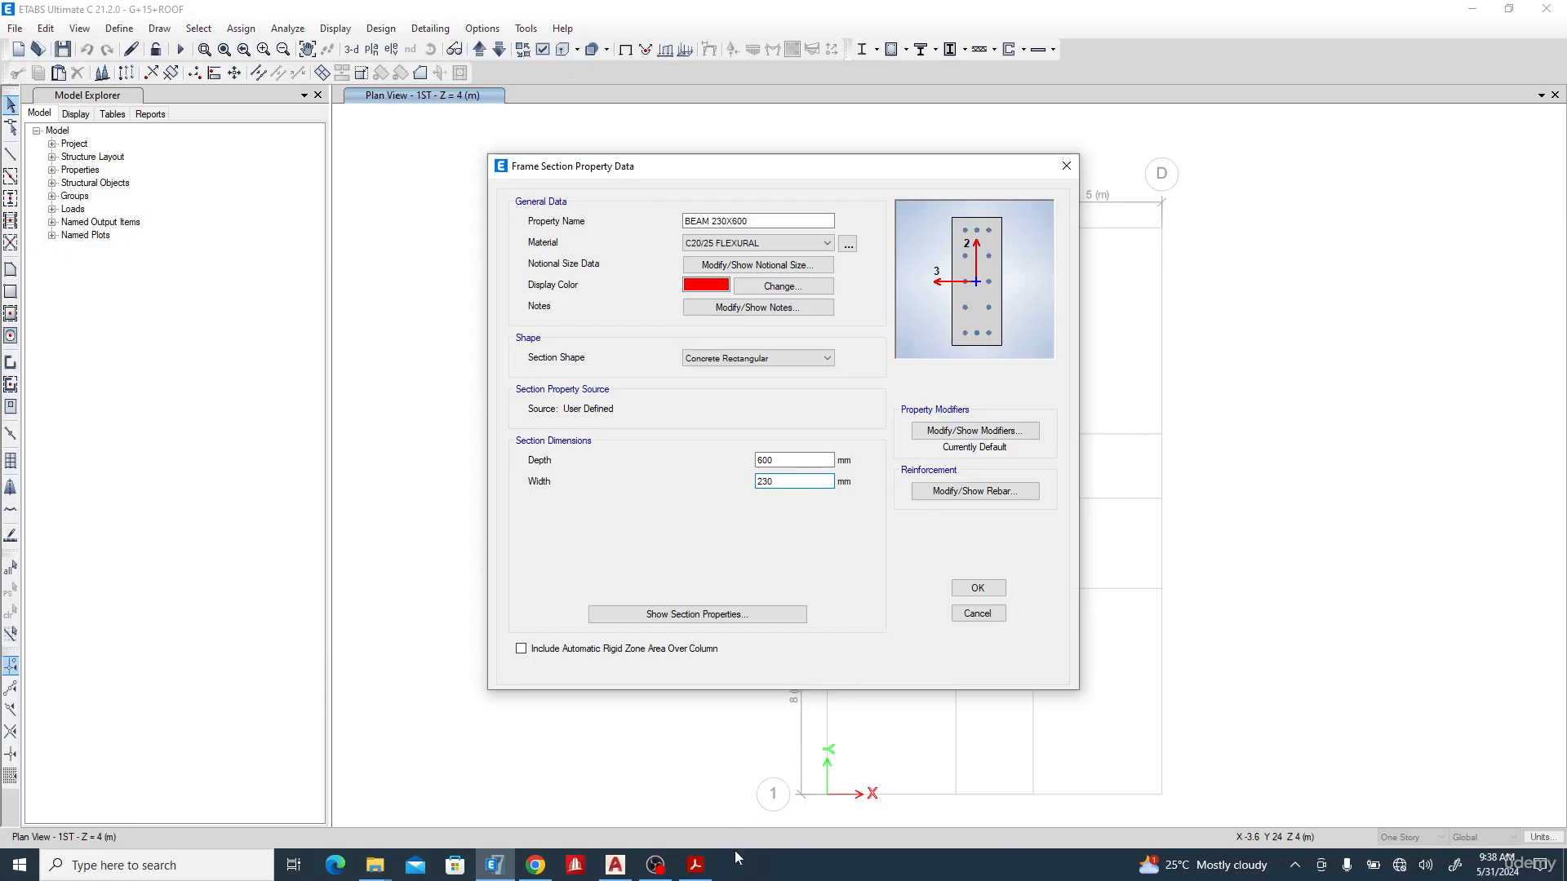
- Switch to the Eurocode 8 PDF in Acrobat and examine section 4.3.1, clause (7), on the stiffness of cracked concrete elements
left_click(704, 870)
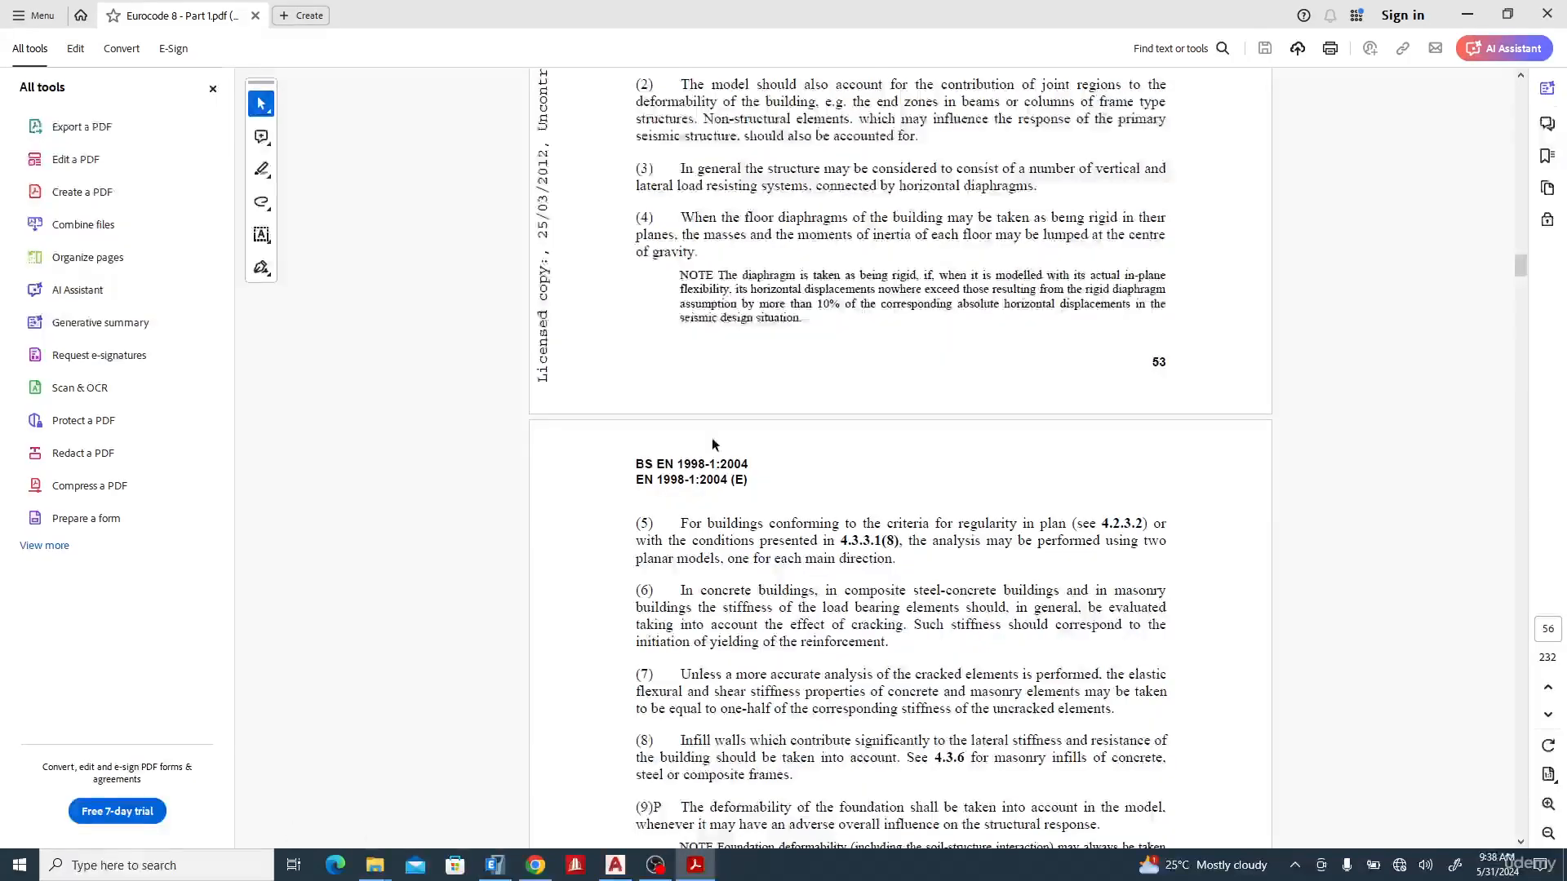
scroll(711, 438, "up", 5)
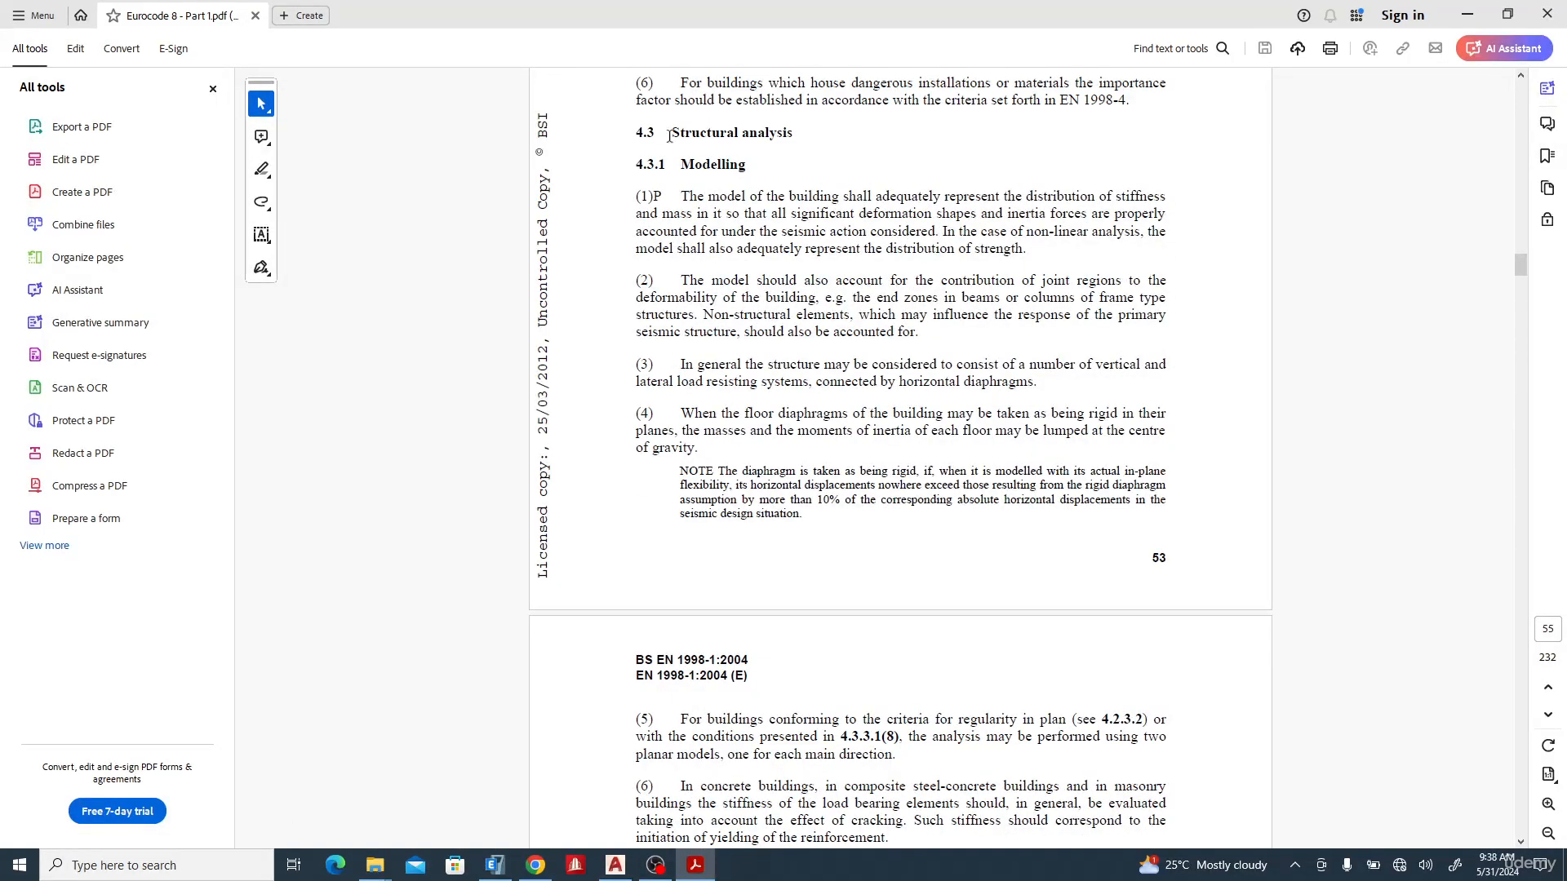
left_click_drag(637, 135, 791, 136)
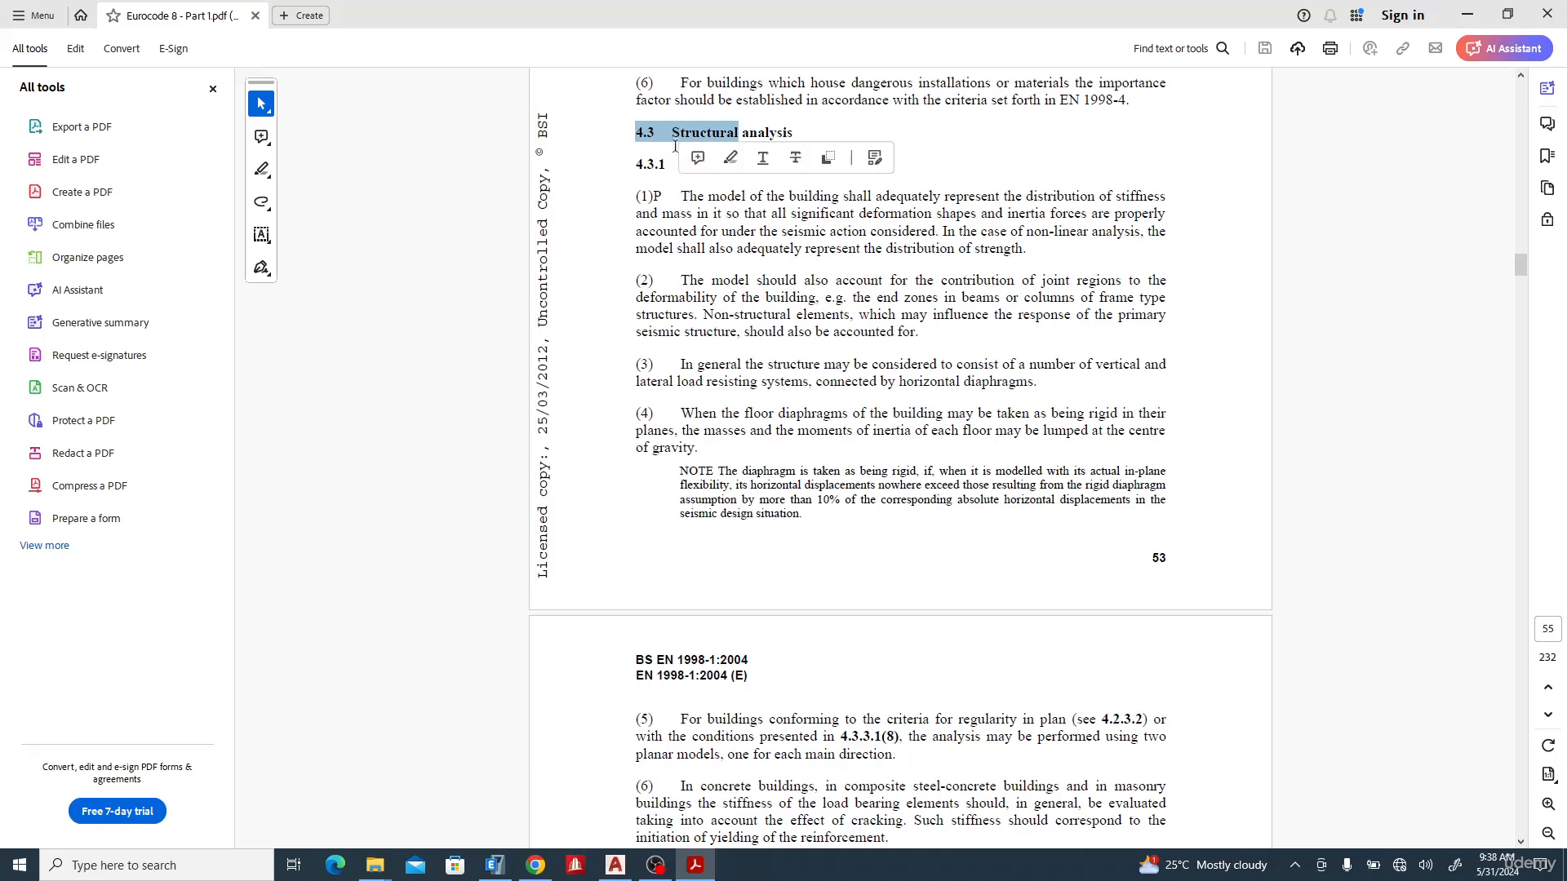
scroll(732, 740, "down", 5)
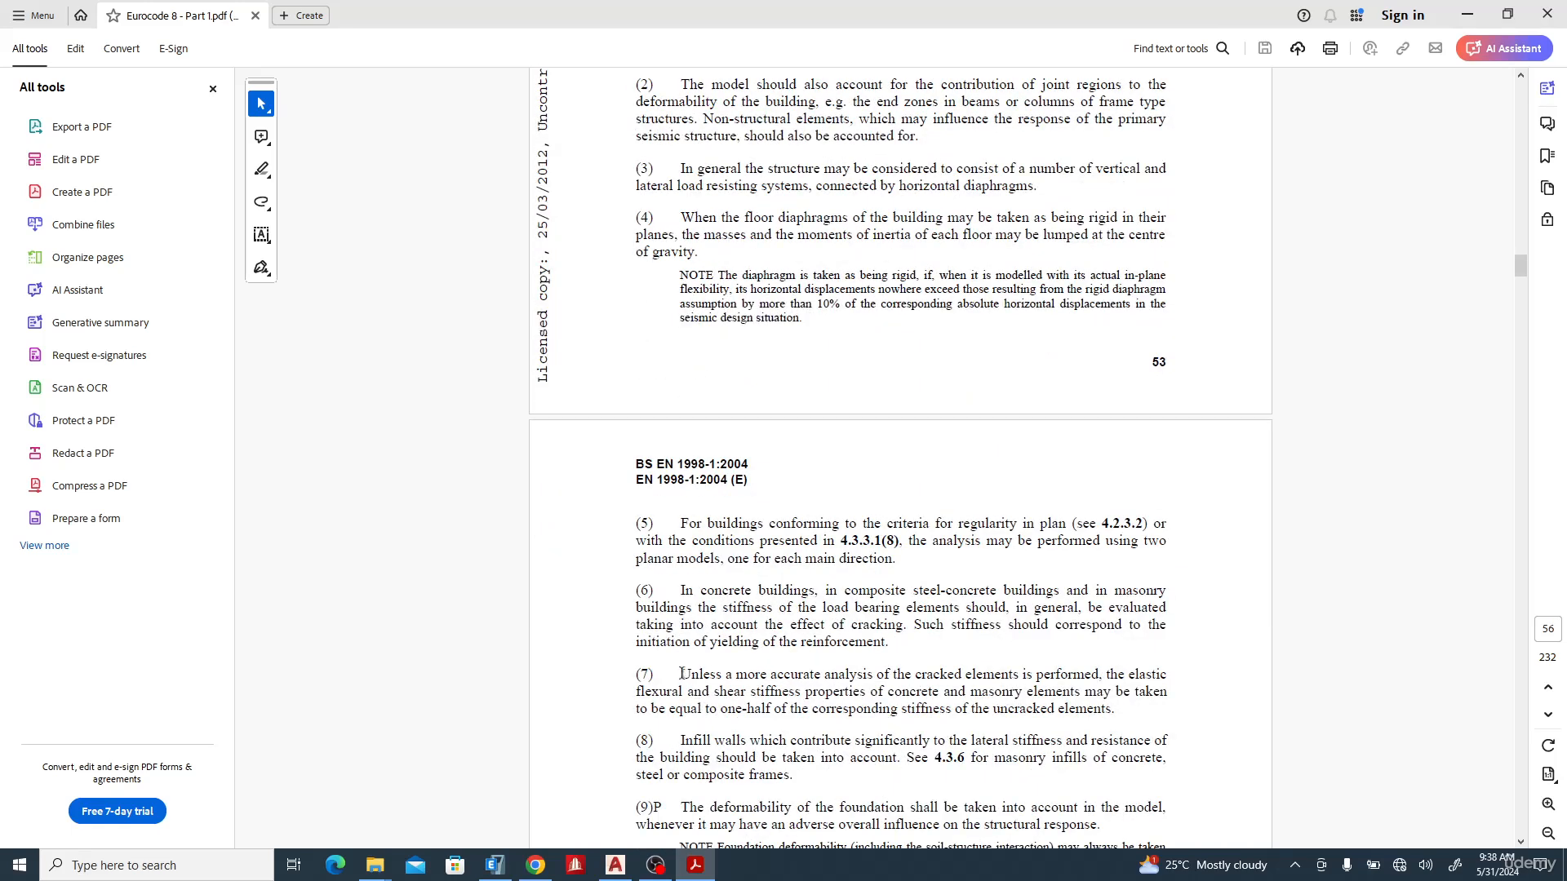
left_click_drag(681, 674, 1086, 679)
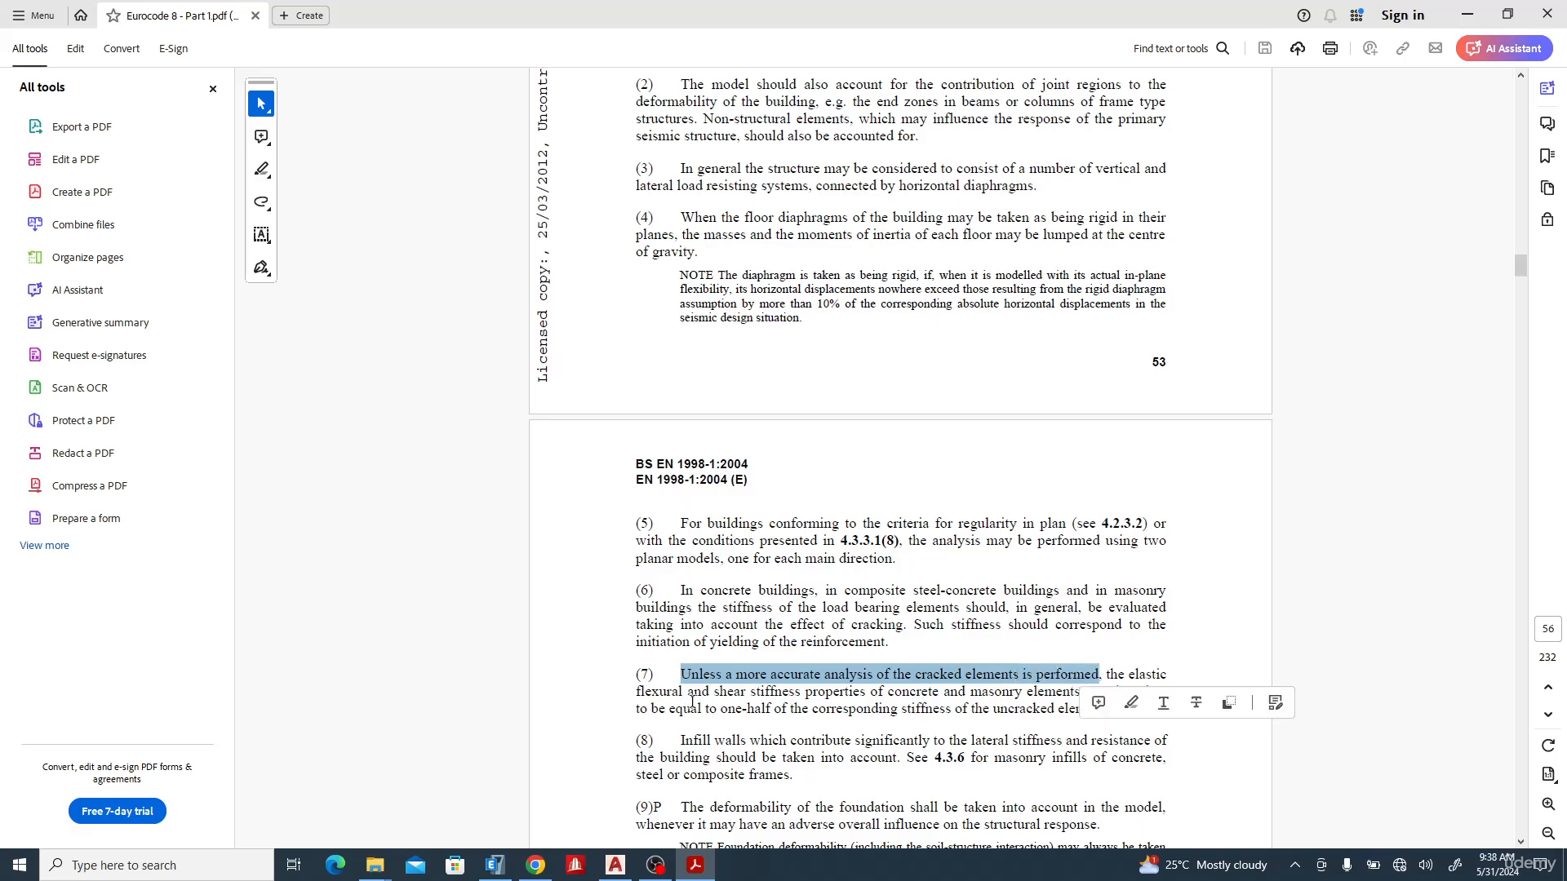
mouse_move(727, 692)
left_mouse_down()
mouse_move(1110, 698)
mouse_move(1052, 715)
mouse_move(802, 708)
left_mouse_up()
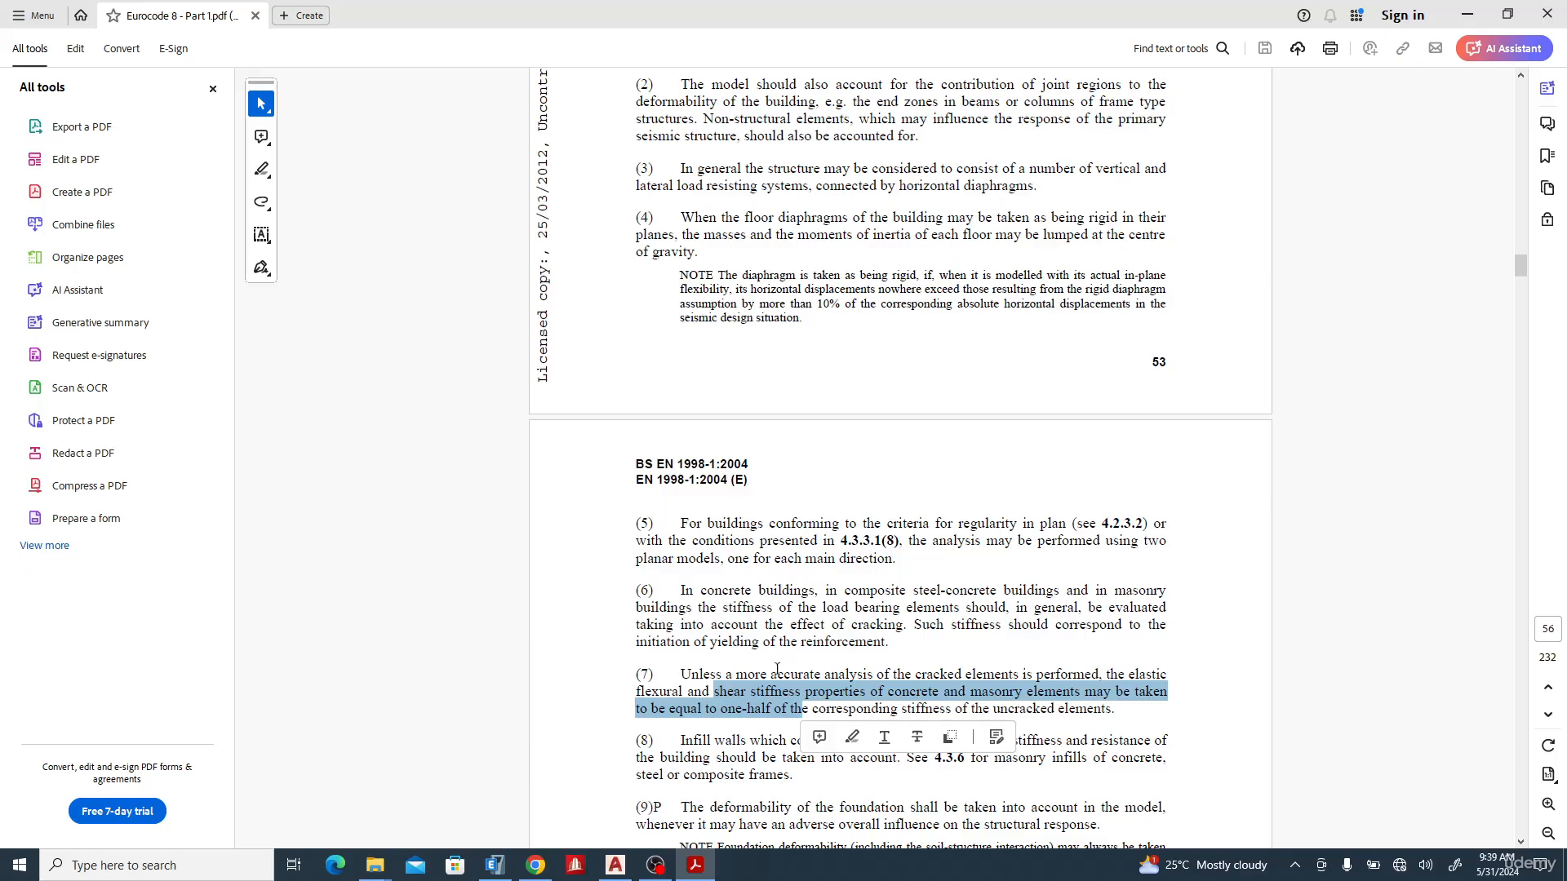
left_click_drag(687, 675, 775, 707)
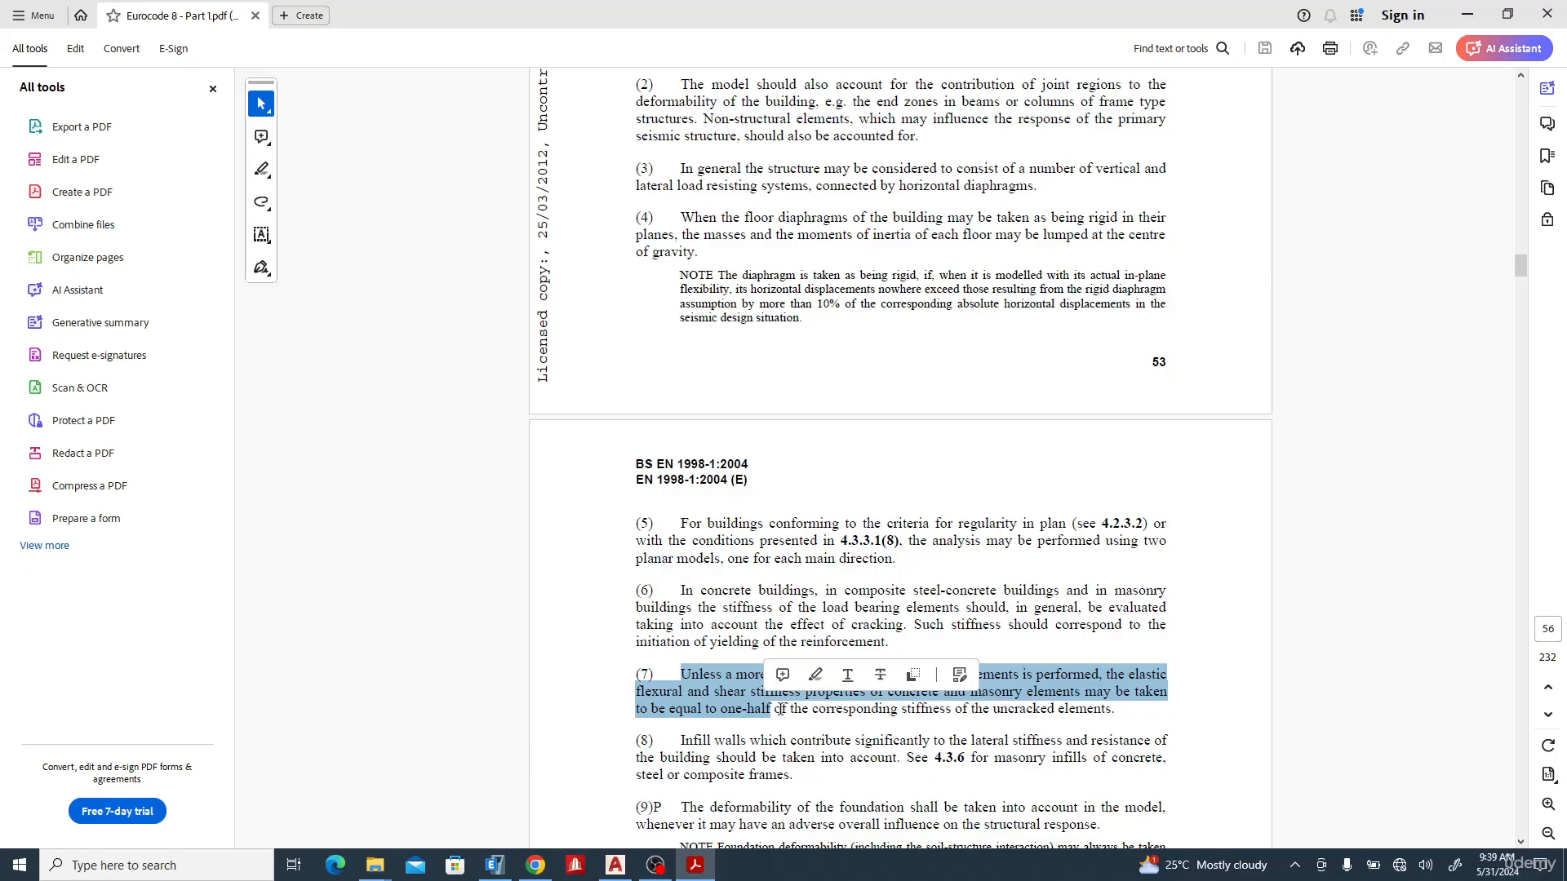
left_click(780, 710)
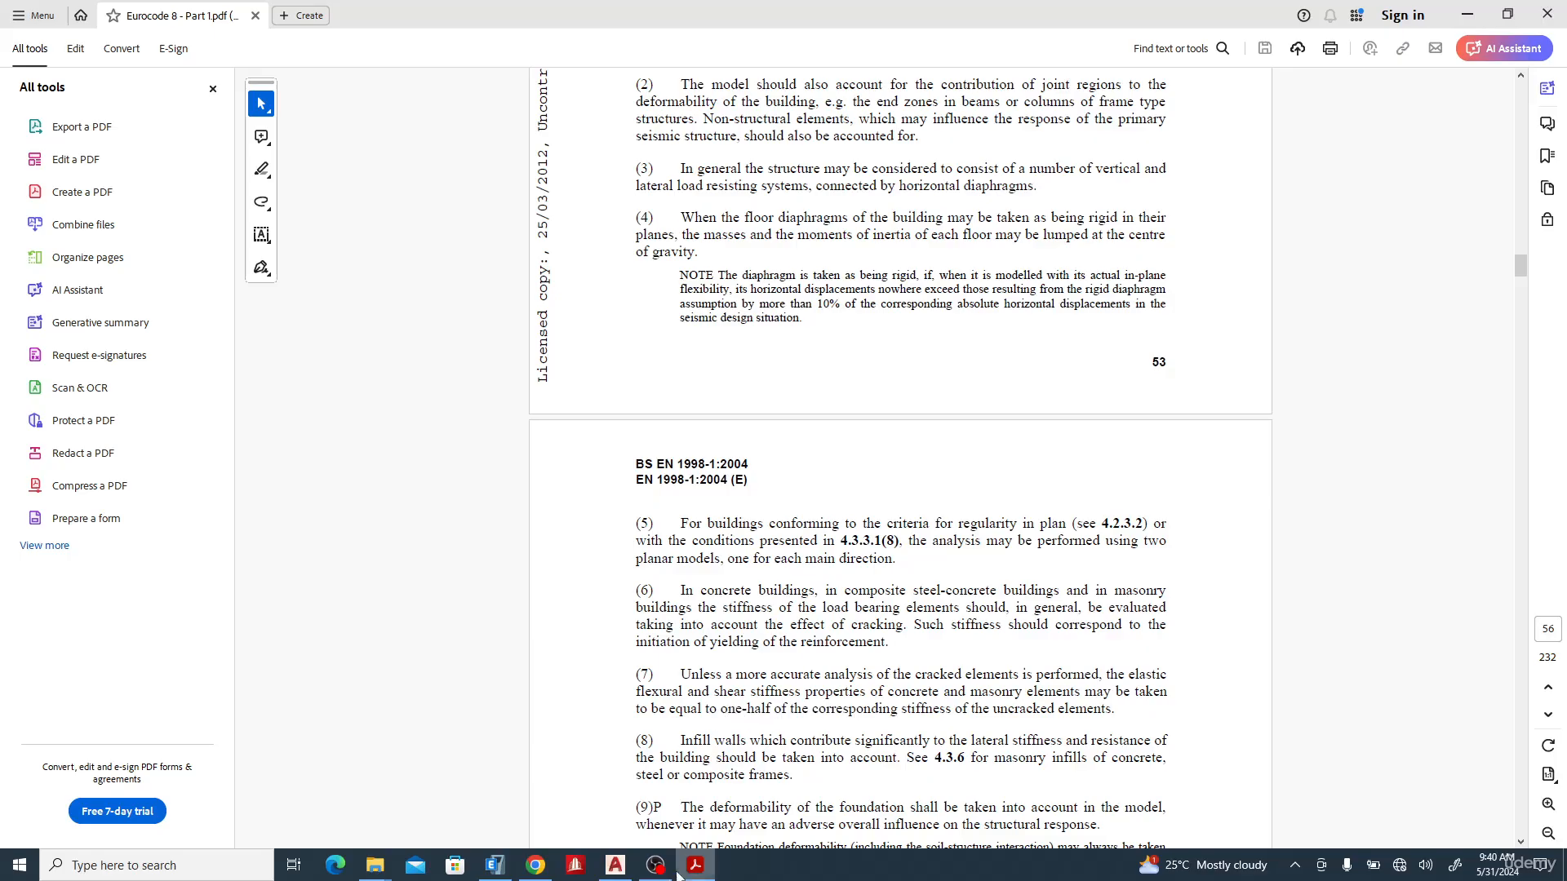
- Return to ETABS and set the beam's modifiers to 0.5 for moment of inertia about the 2 and 3 axes and 1/1000 for torsional constant
left_click(495, 865)
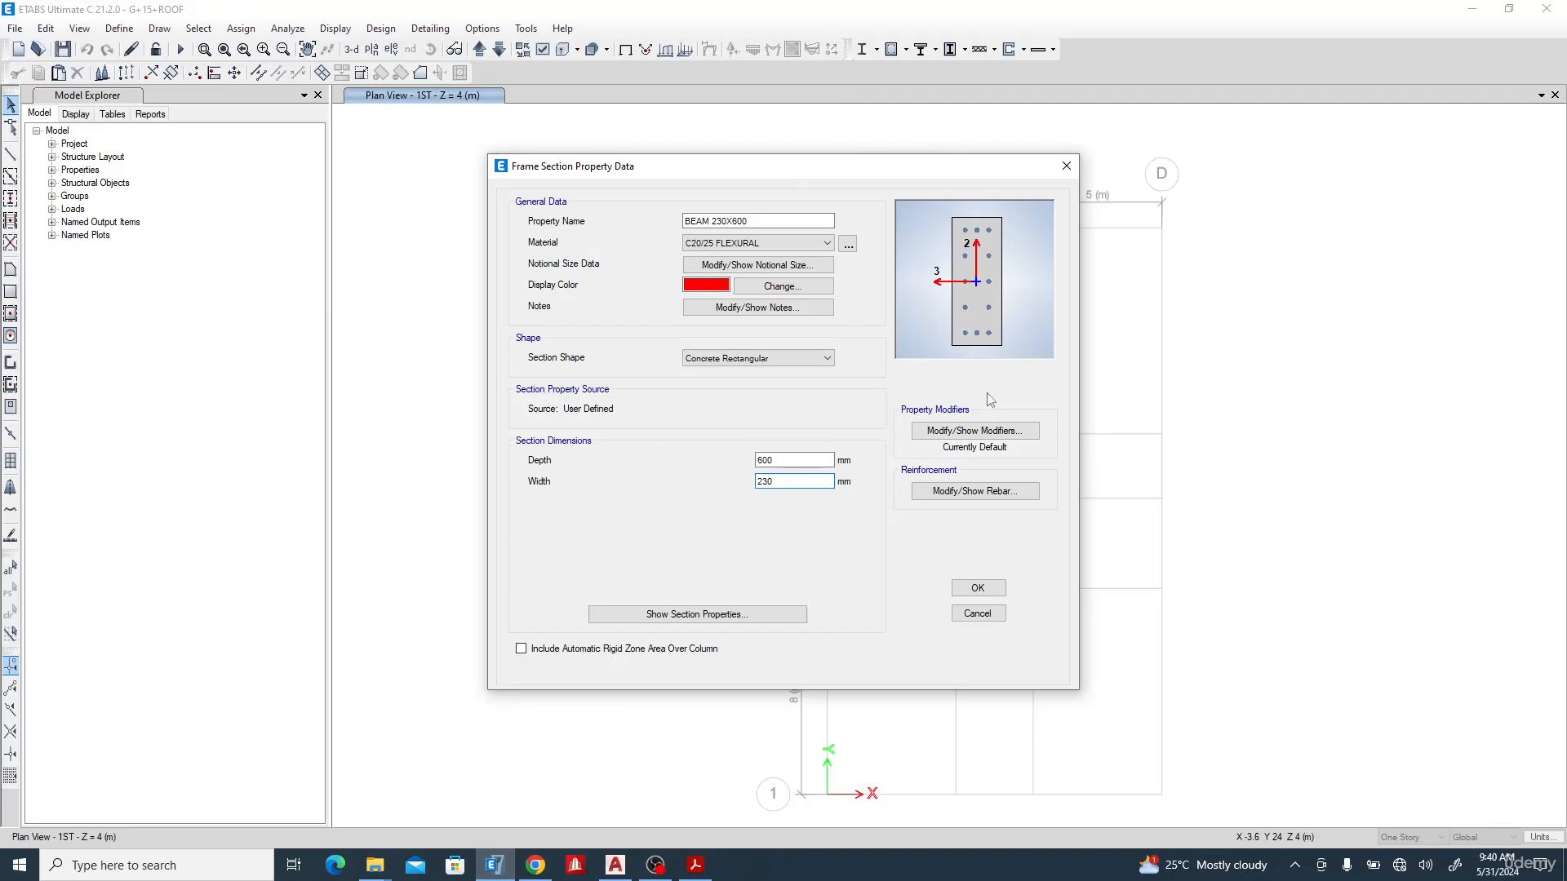
left_click(971, 432)
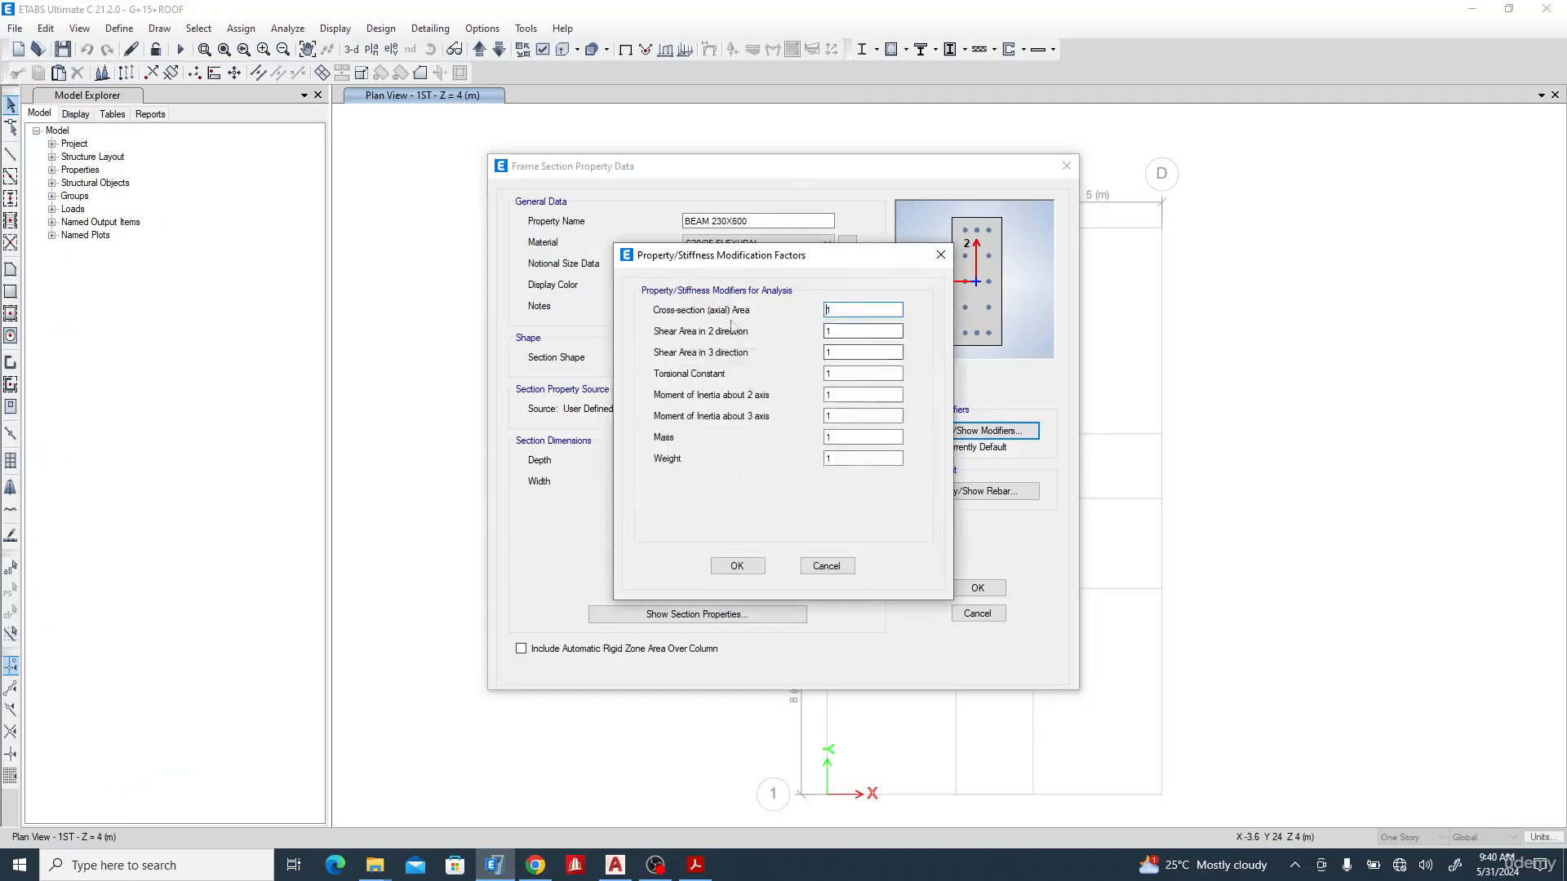
left_click(833, 374)
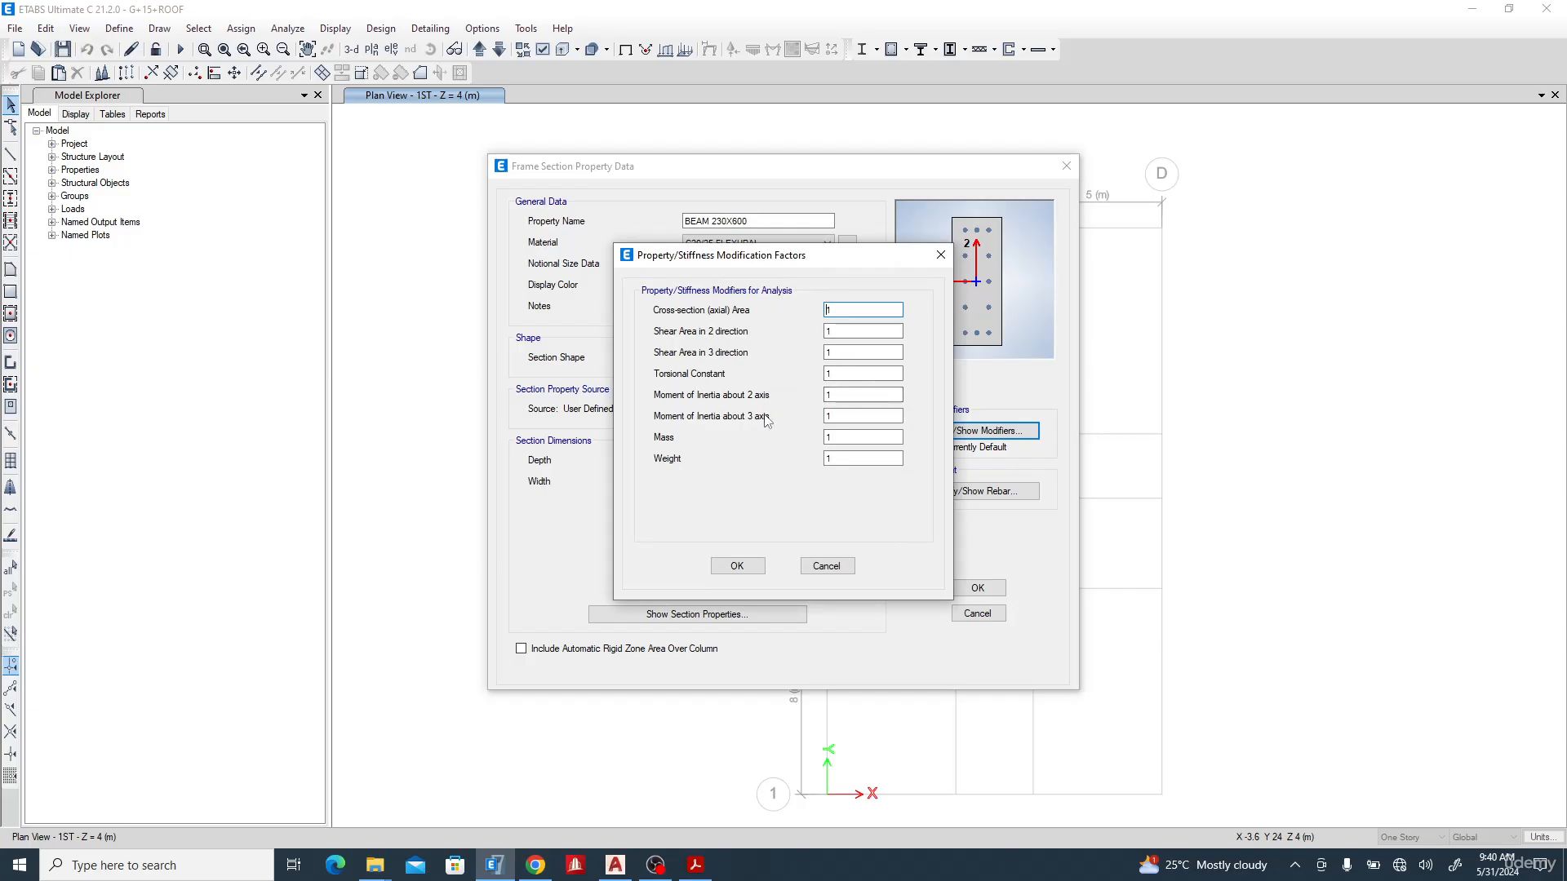
left_click(840, 394)
key("BackSpace")
type("0.5")
left_click(849, 416)
key("BackSpace")
type("0.5")
left_click(844, 373)
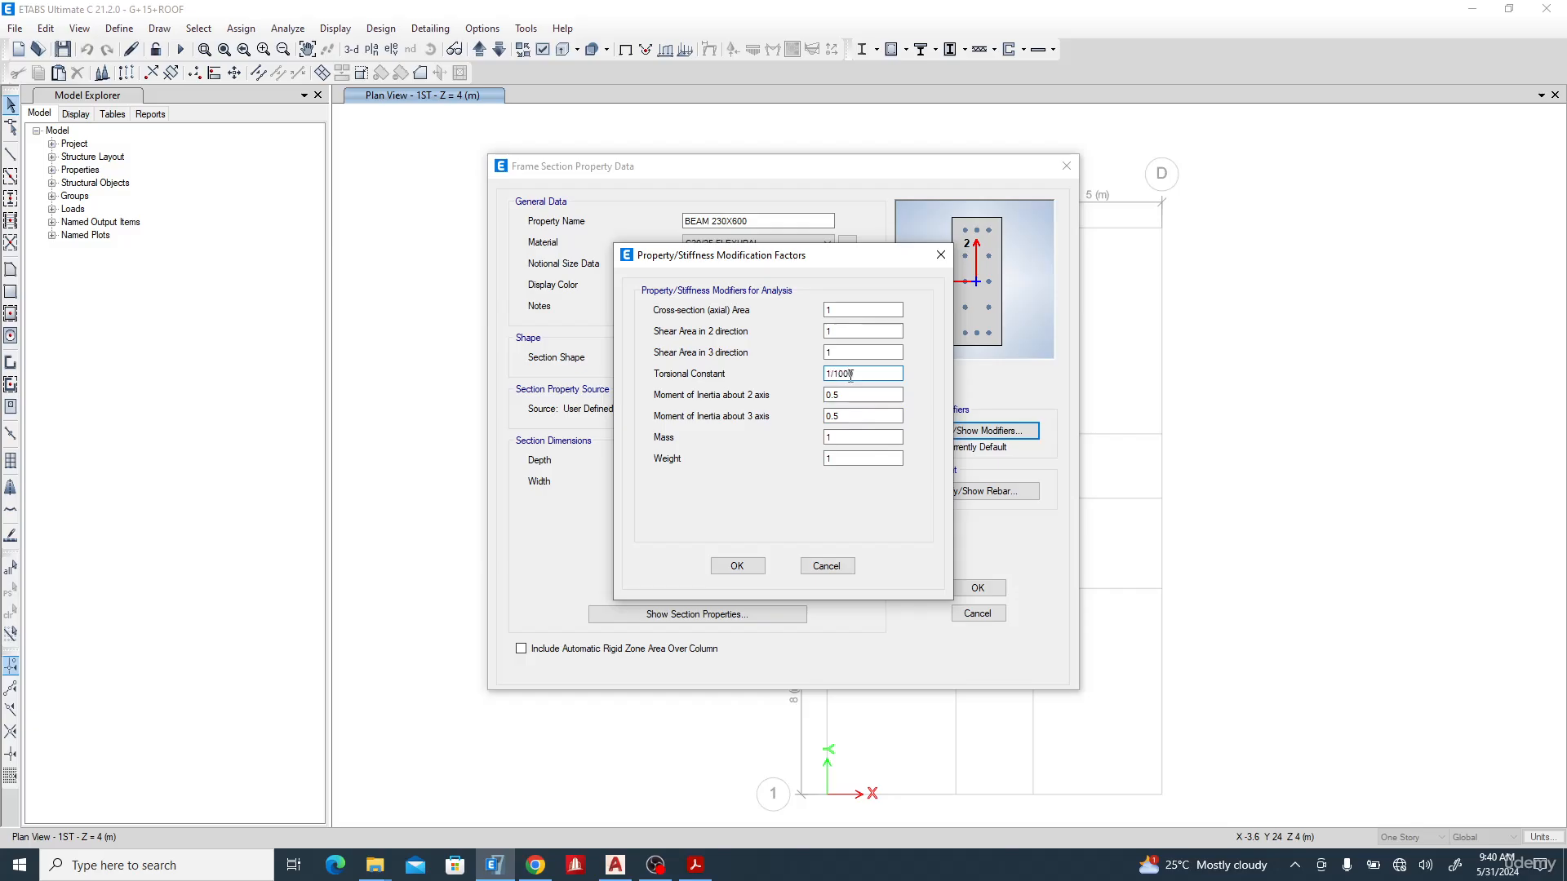
left_click(840, 352)
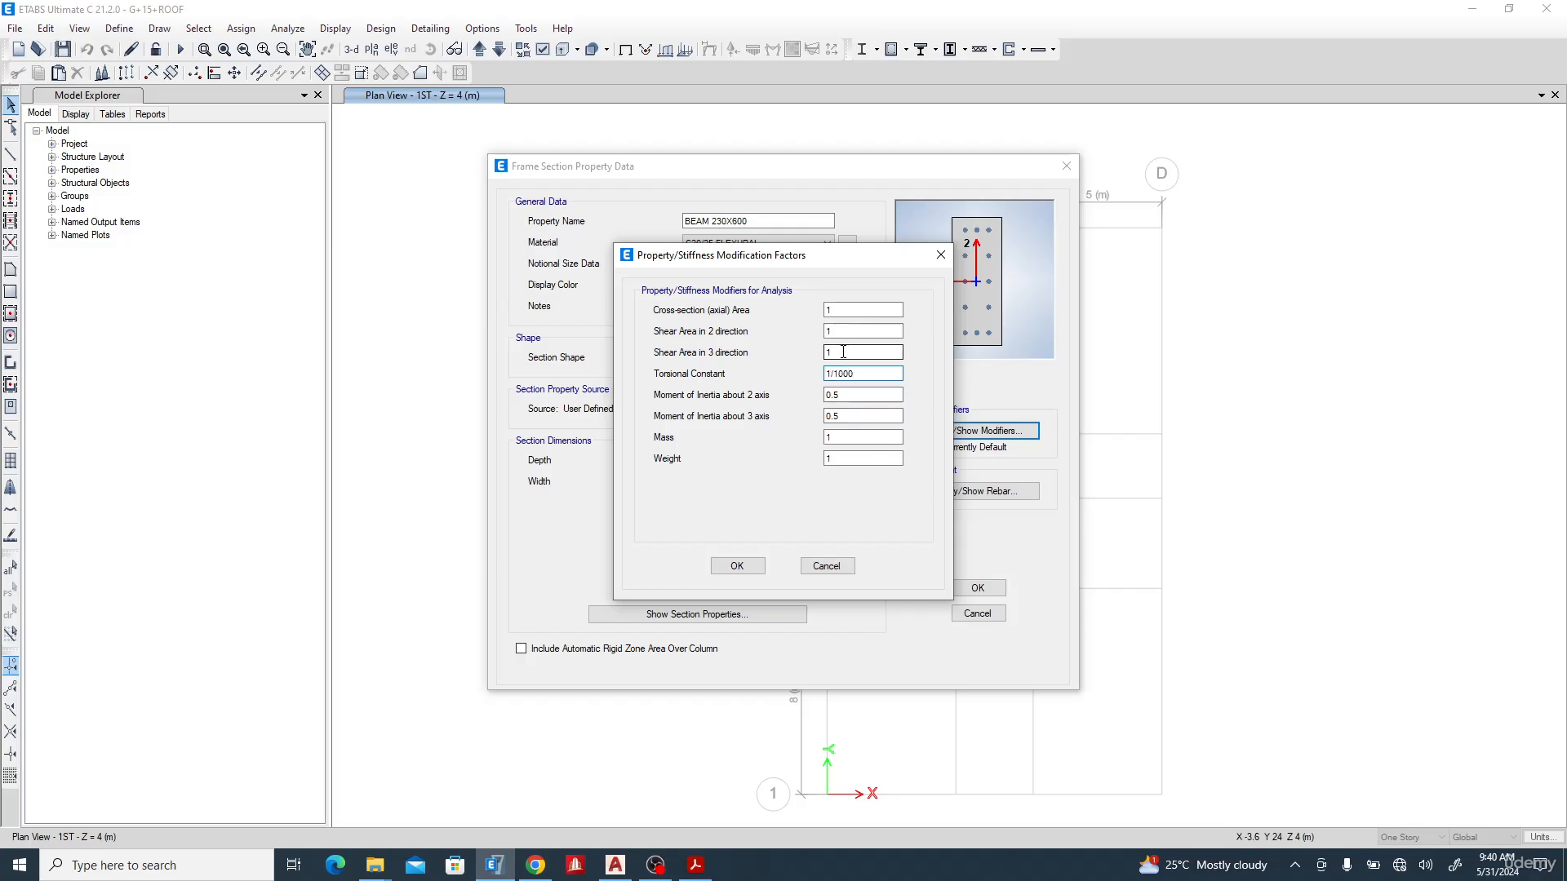
left_click(755, 565)
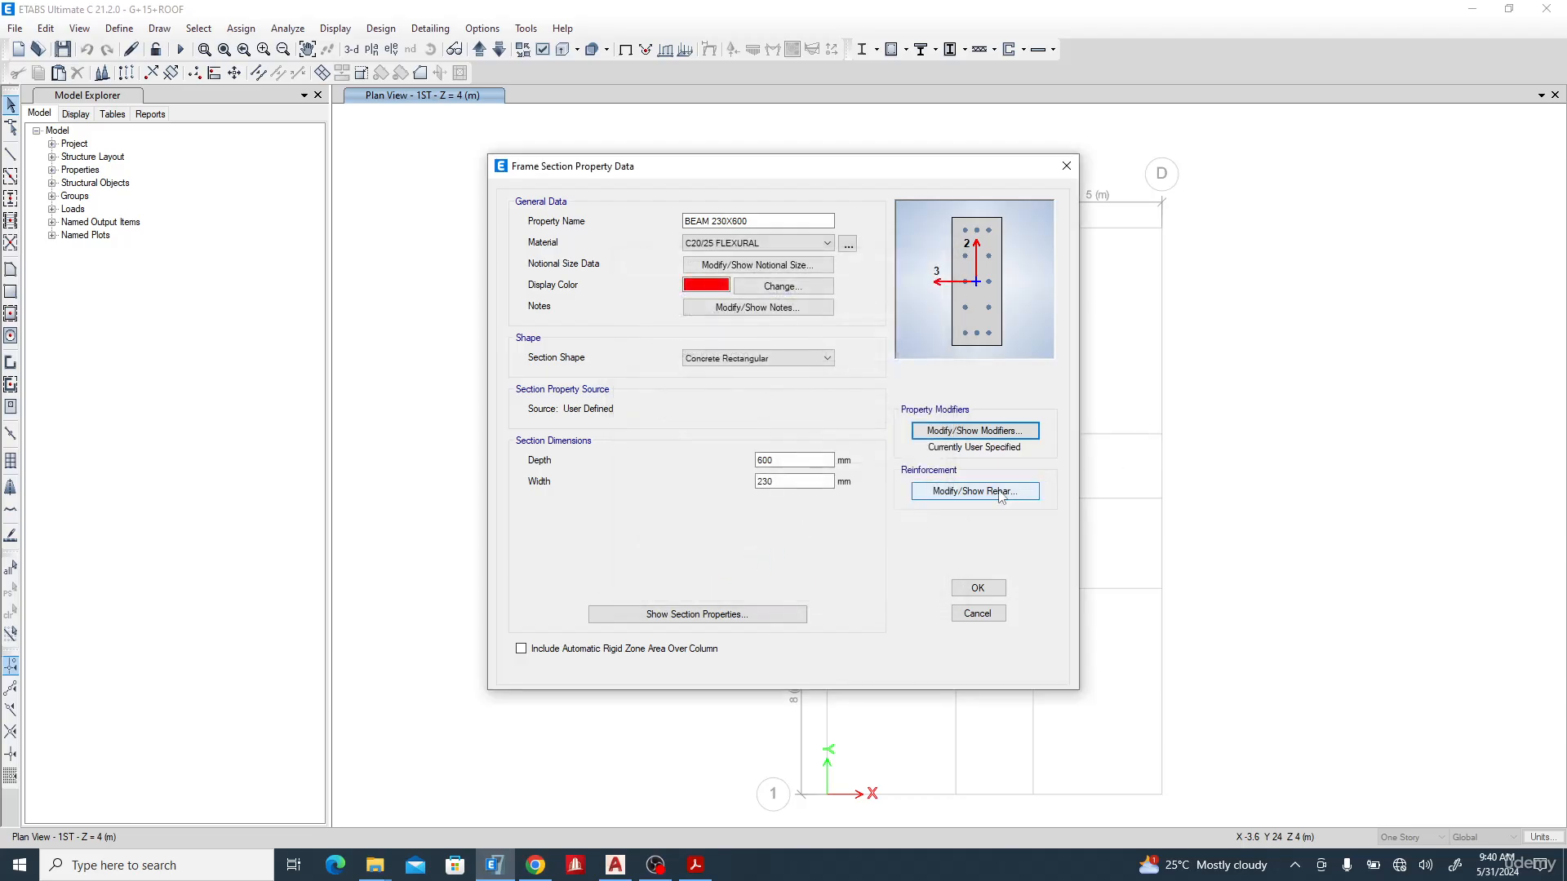
- Set the beam's reinforcement to Rebar500 for longitudinal and confinement bars, with design type M3 Design Only (Beam)
left_click(939, 491)
left_click(879, 238)
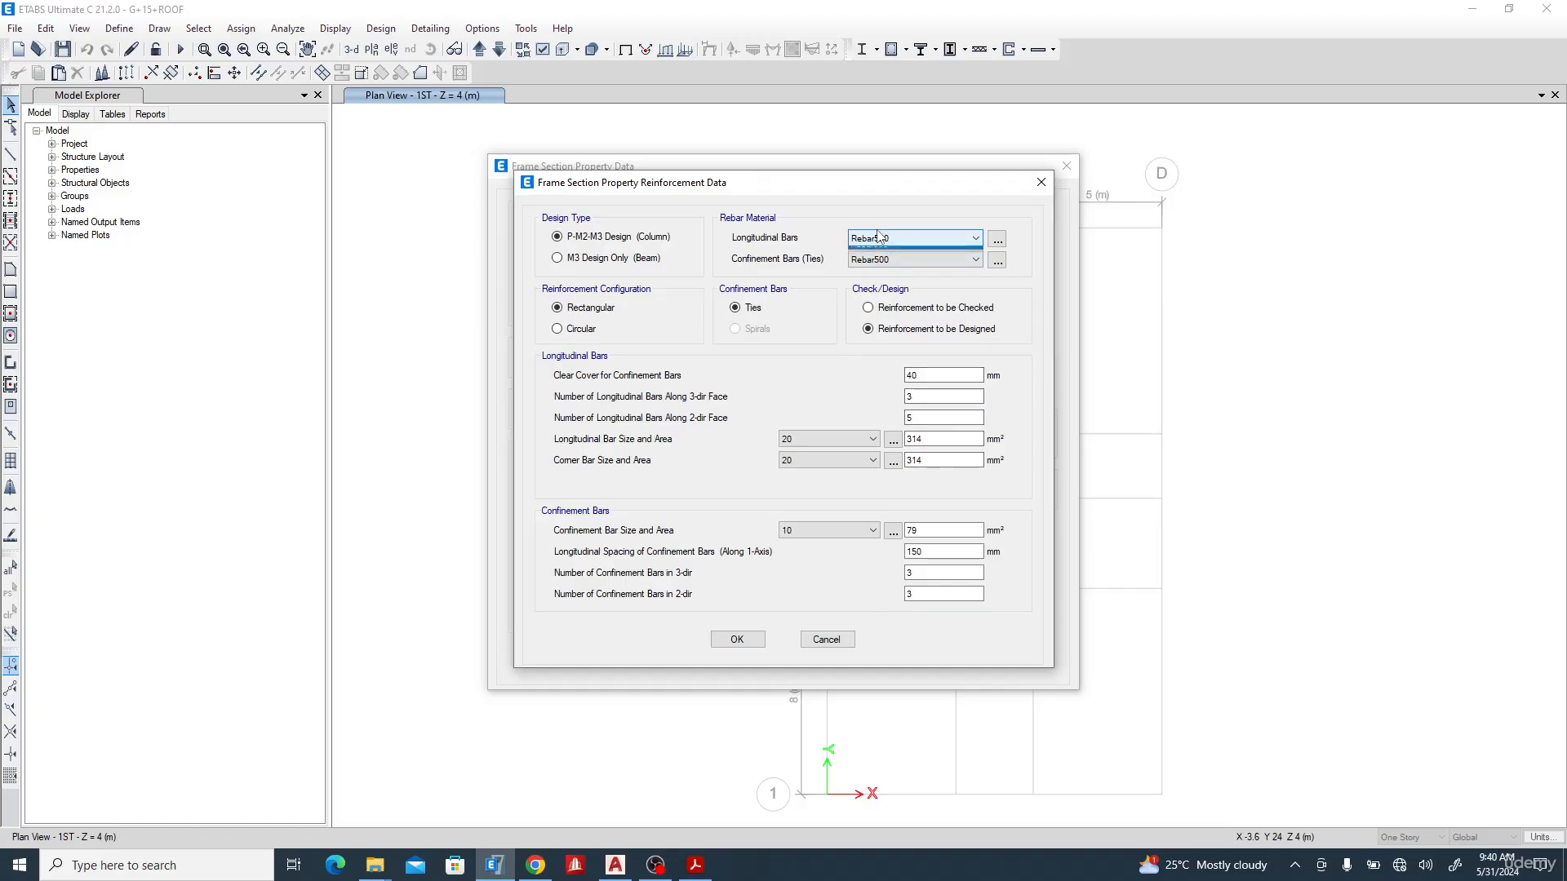
left_click(889, 248)
left_click(889, 238)
left_click(890, 249)
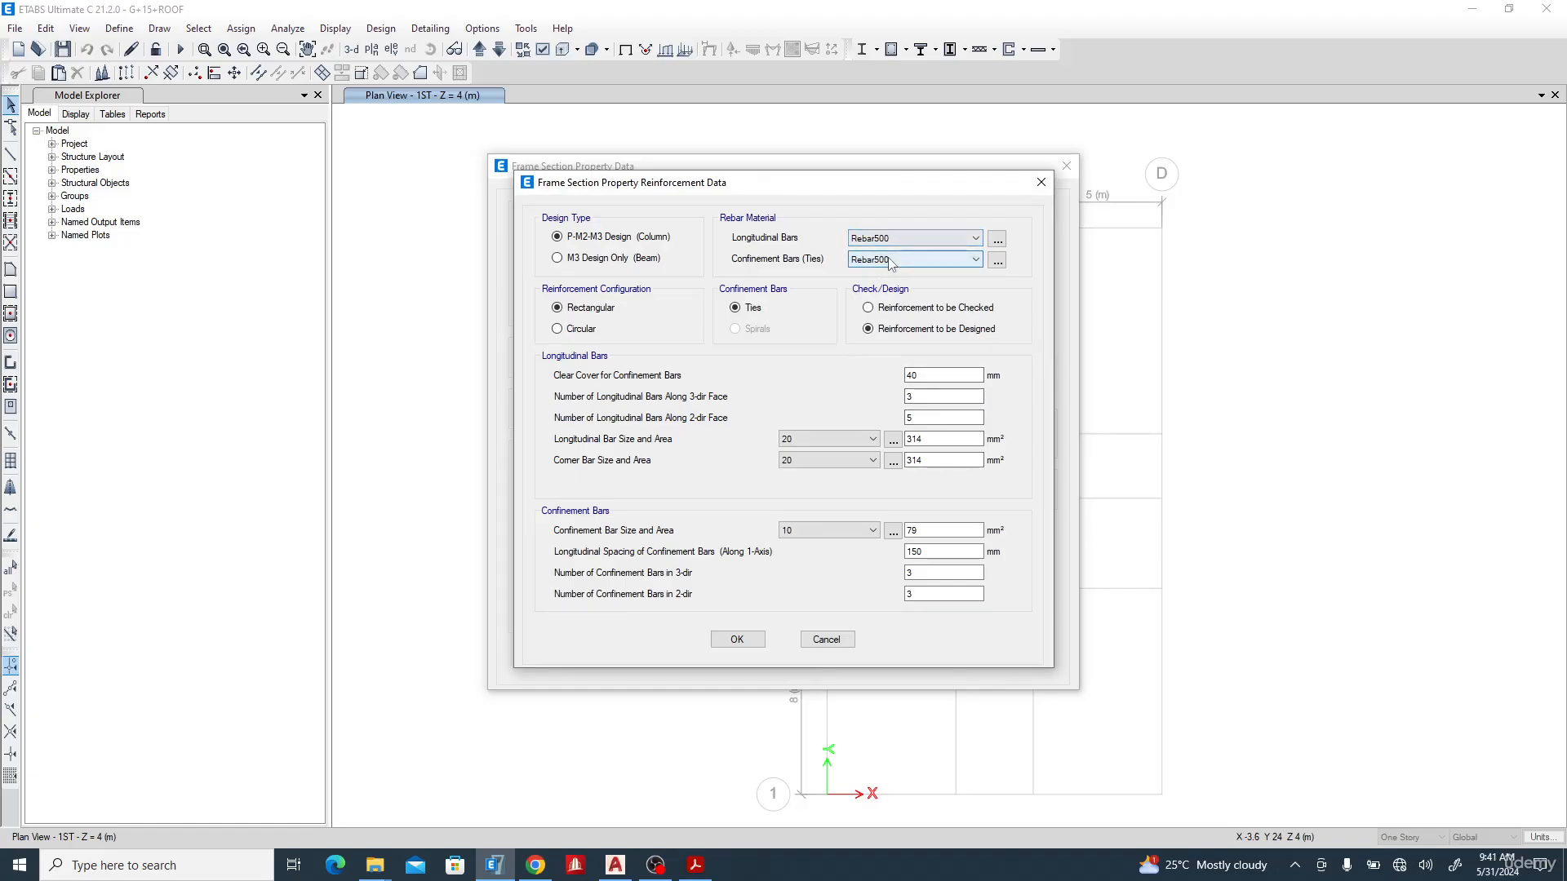
left_click(891, 258)
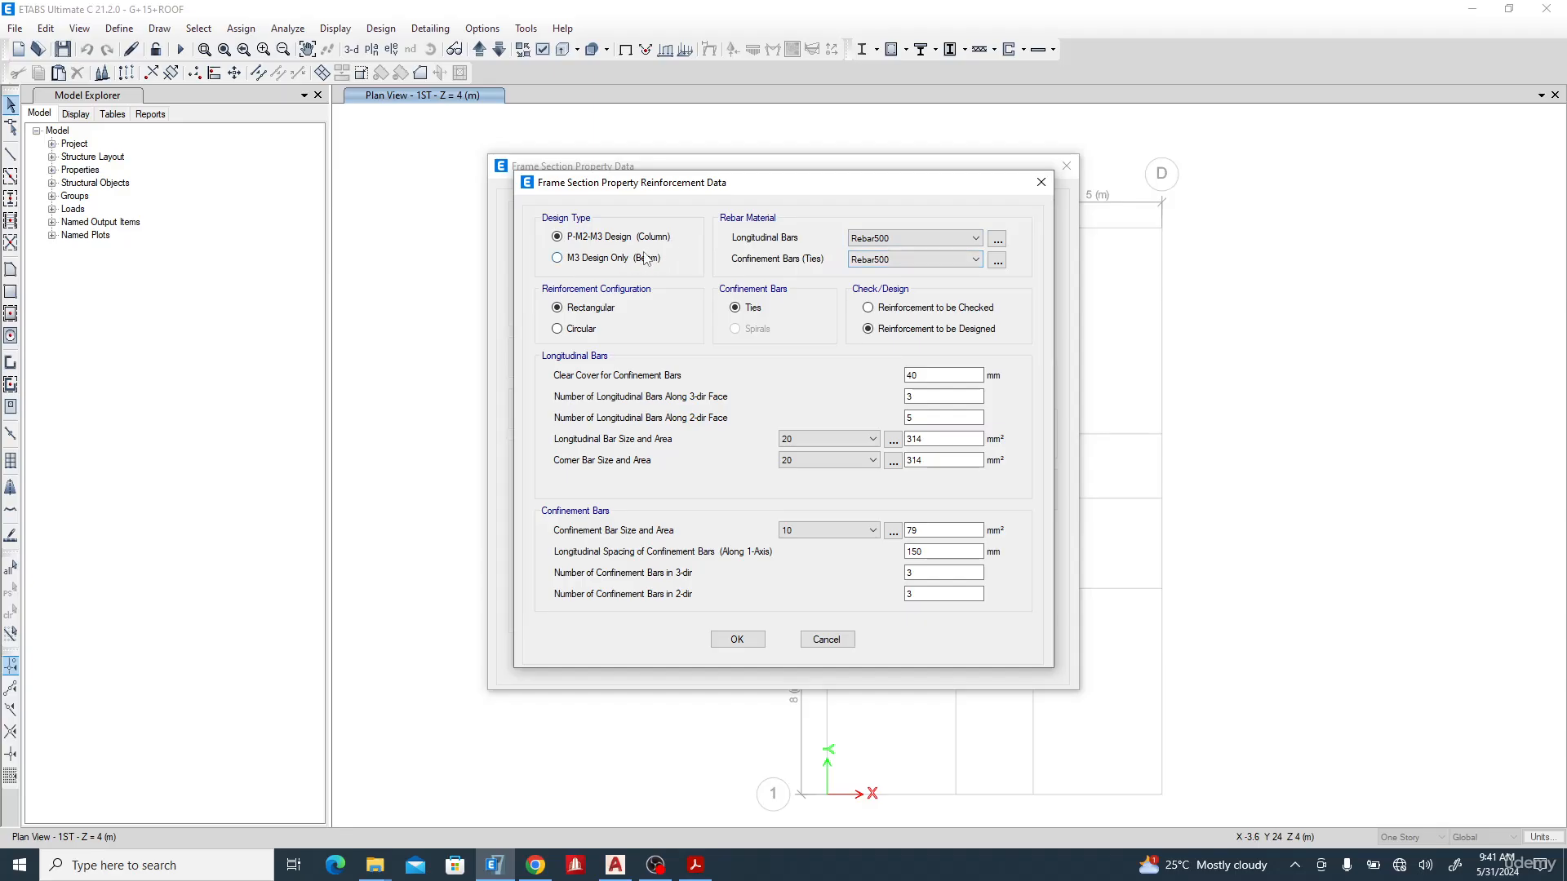
left_click(619, 260)
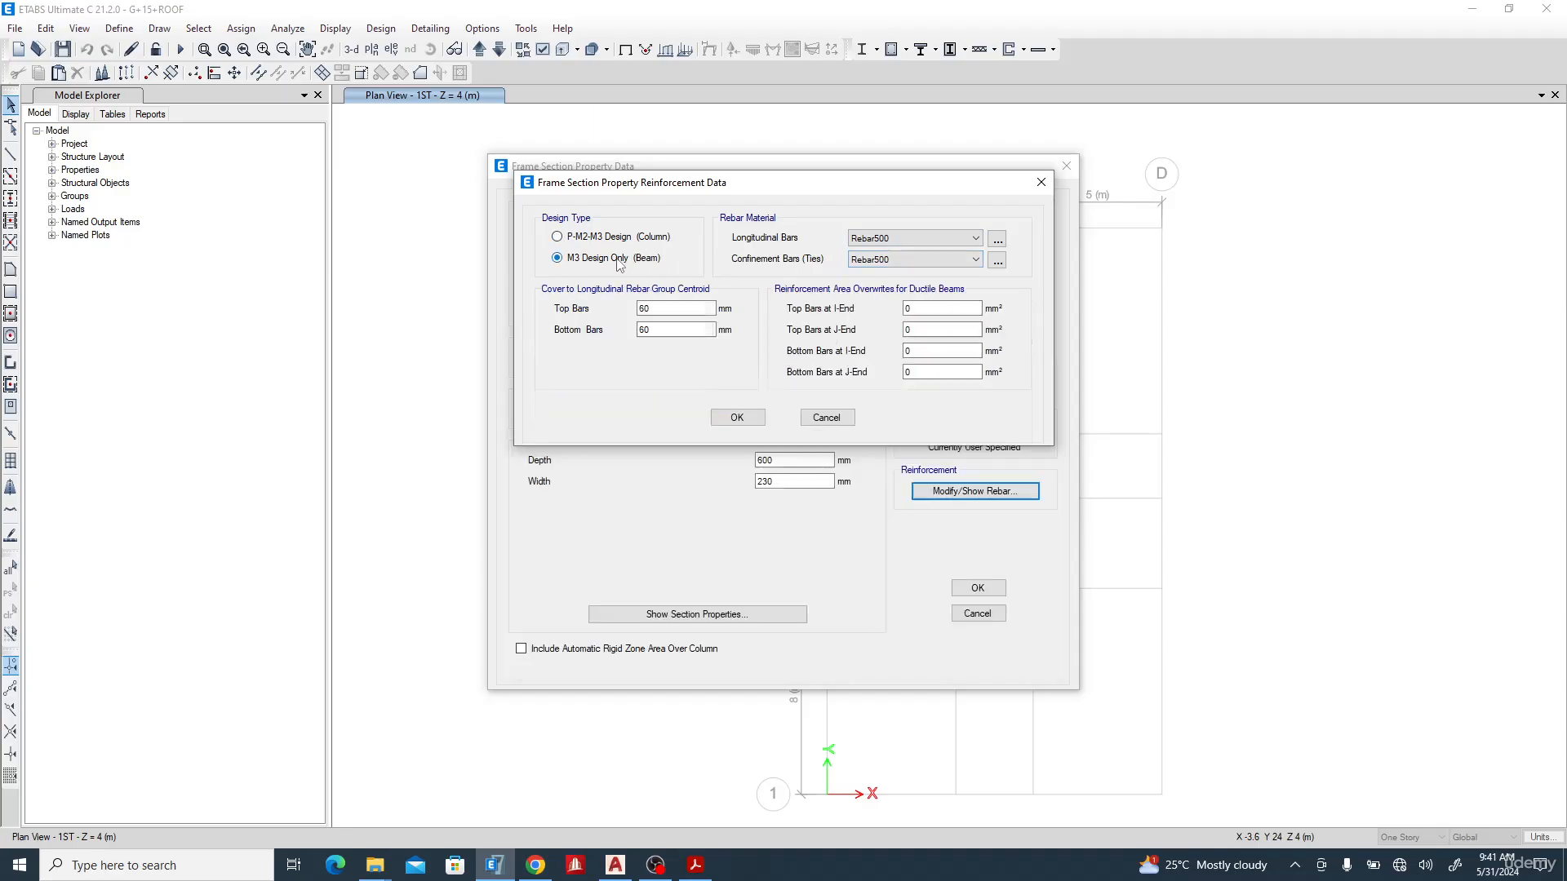
left_click(626, 240)
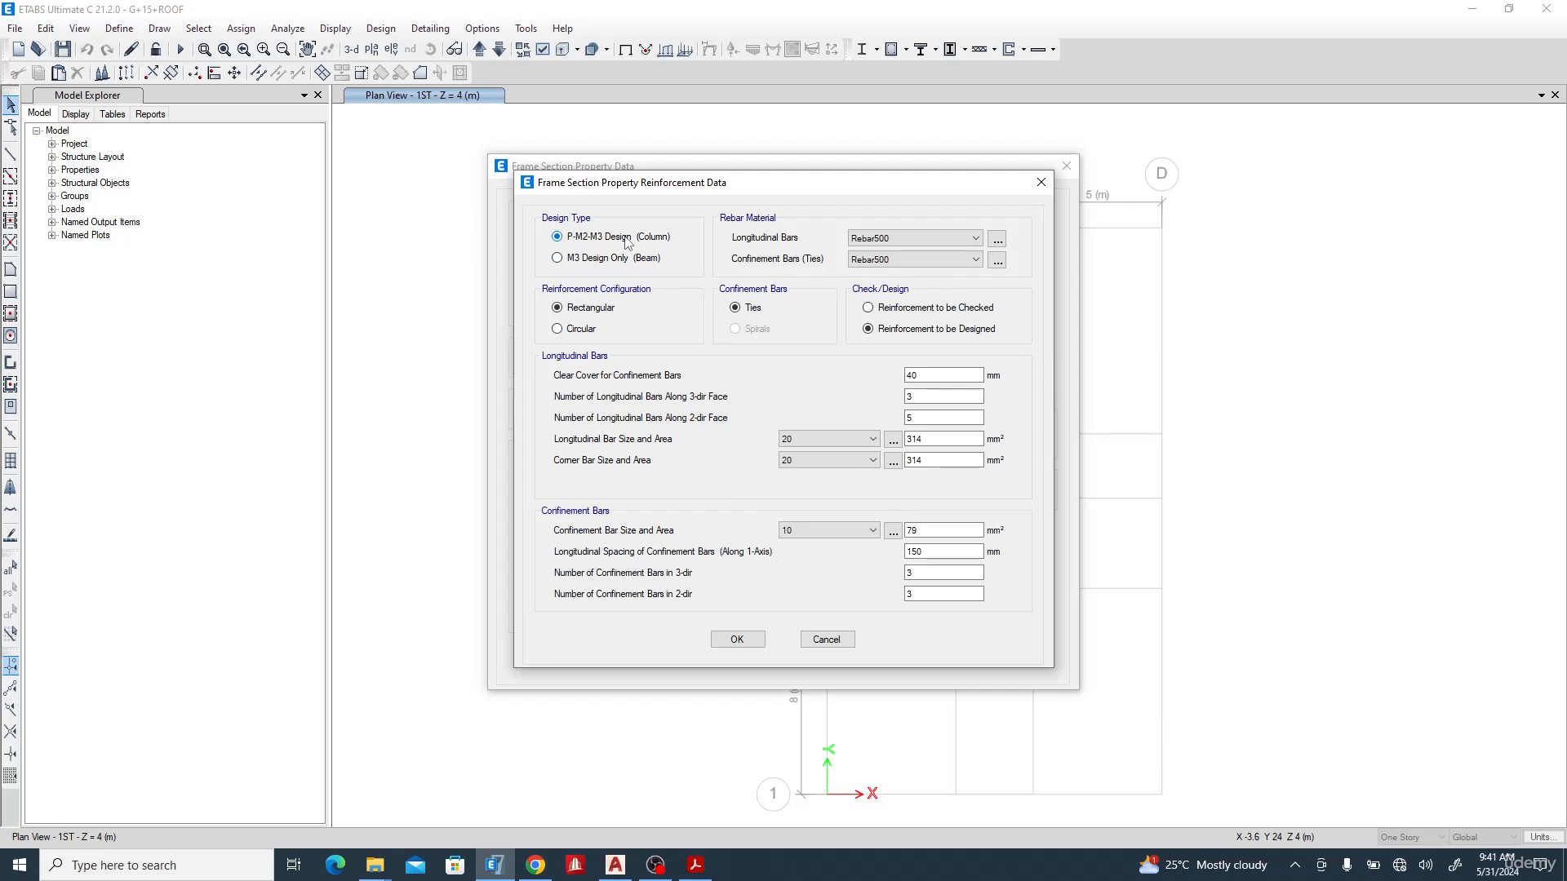
left_click(626, 260)
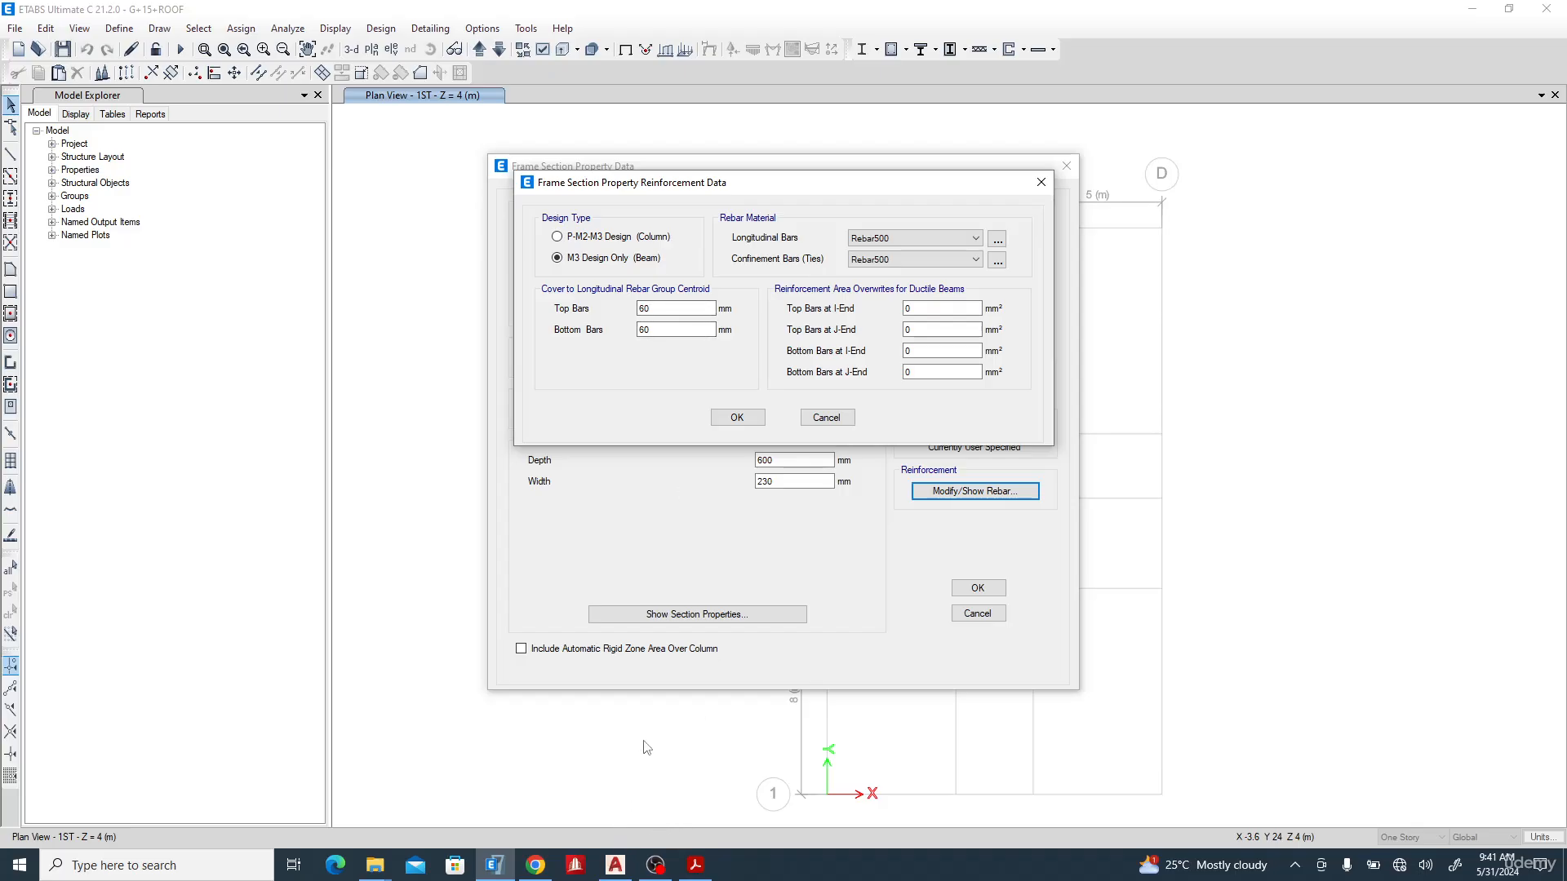
- Open Paint and sketch the black rectangular outline of a beam cross-section on the blank canvas
key("super")
type("PA")
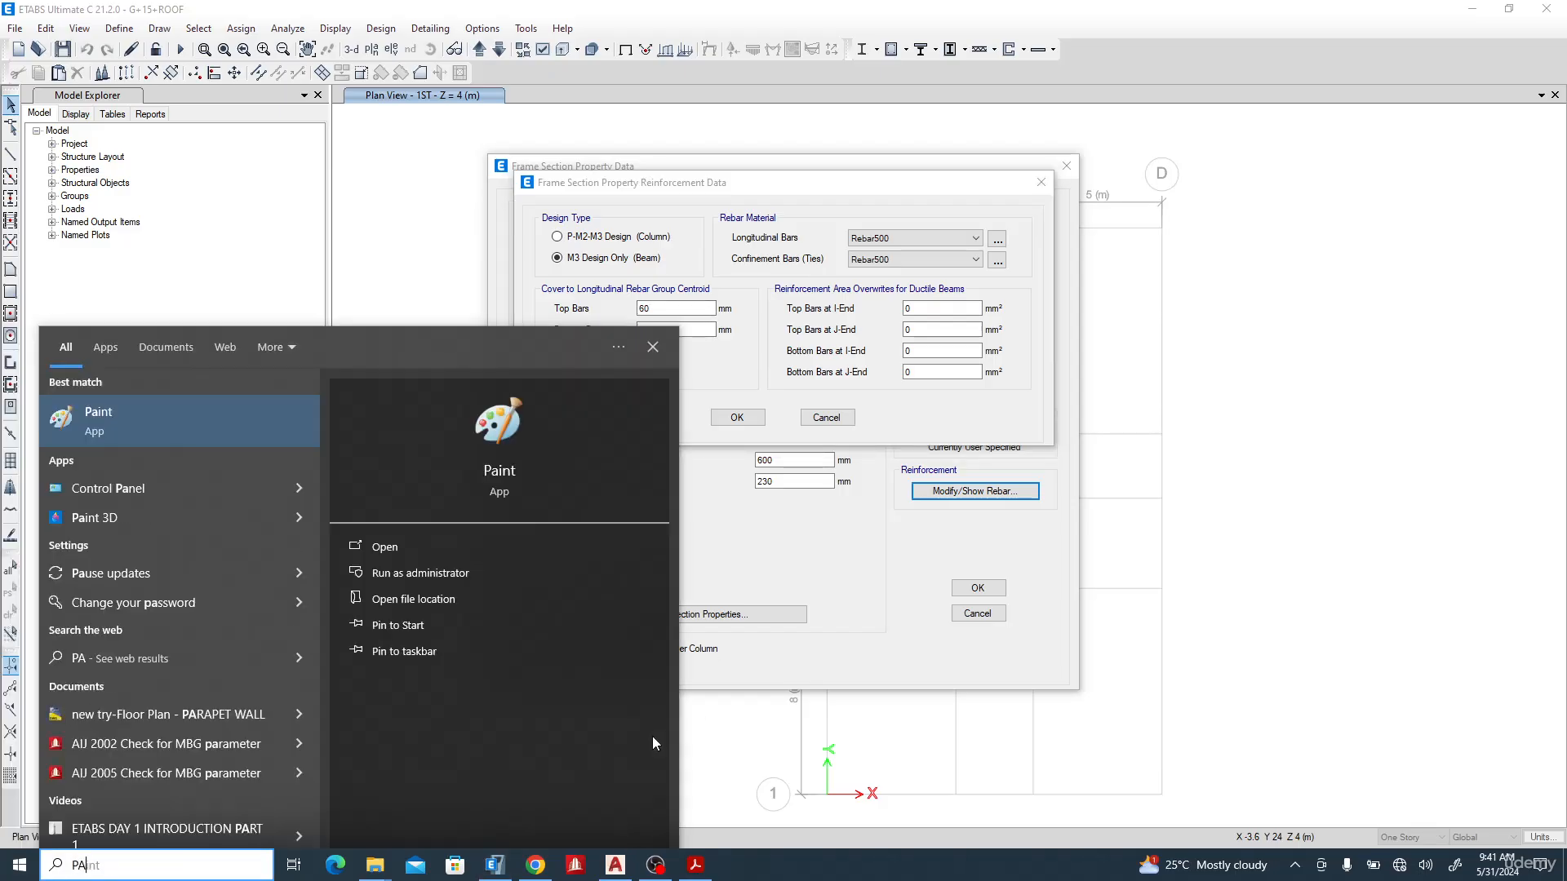
type("IN")
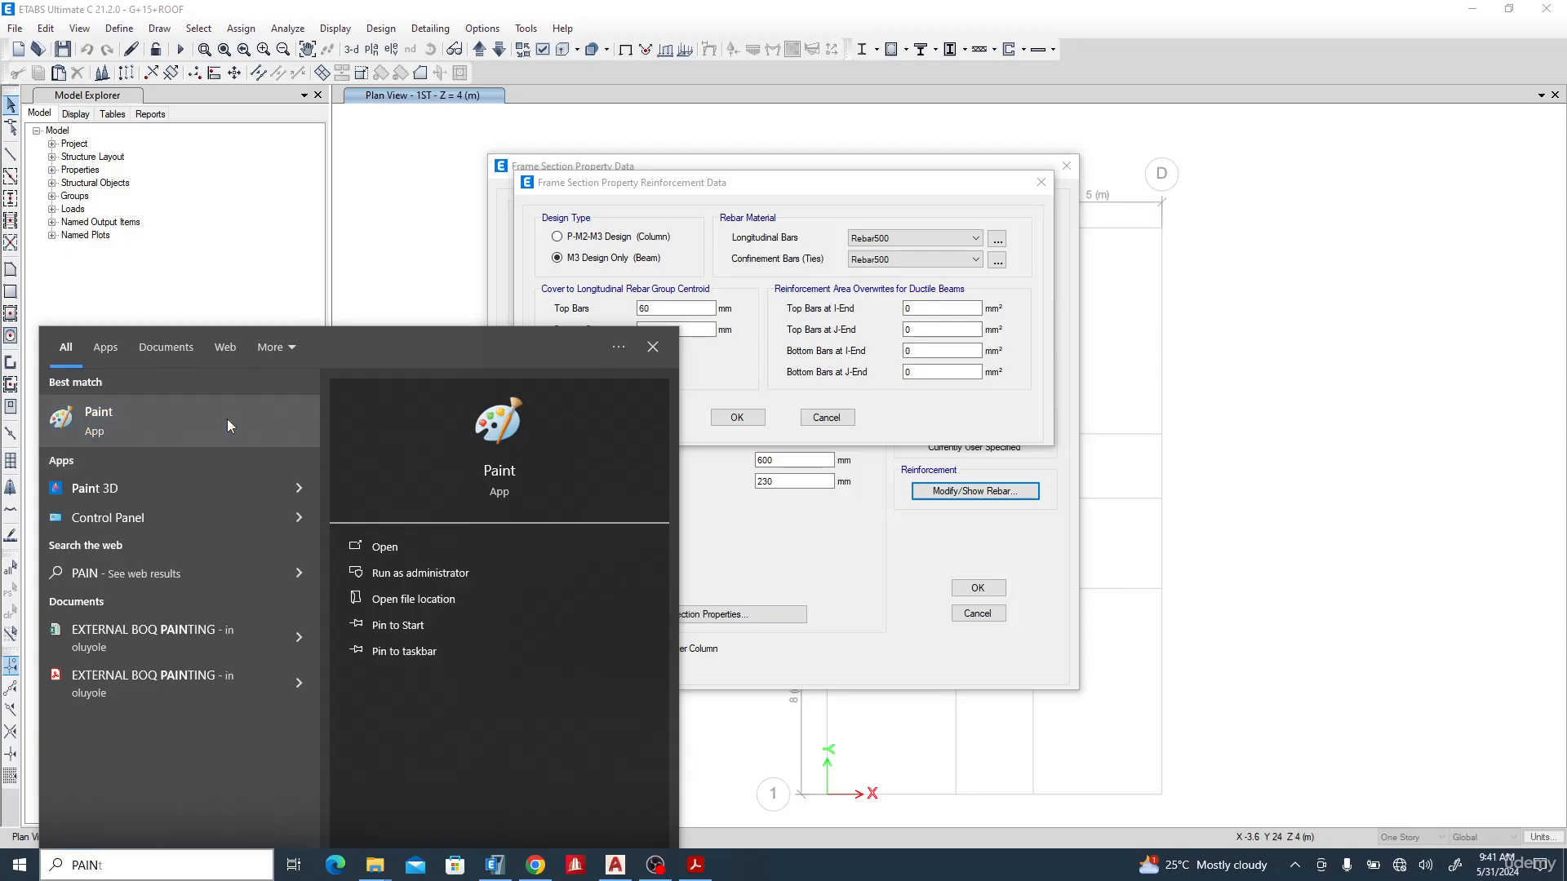
left_click(227, 420)
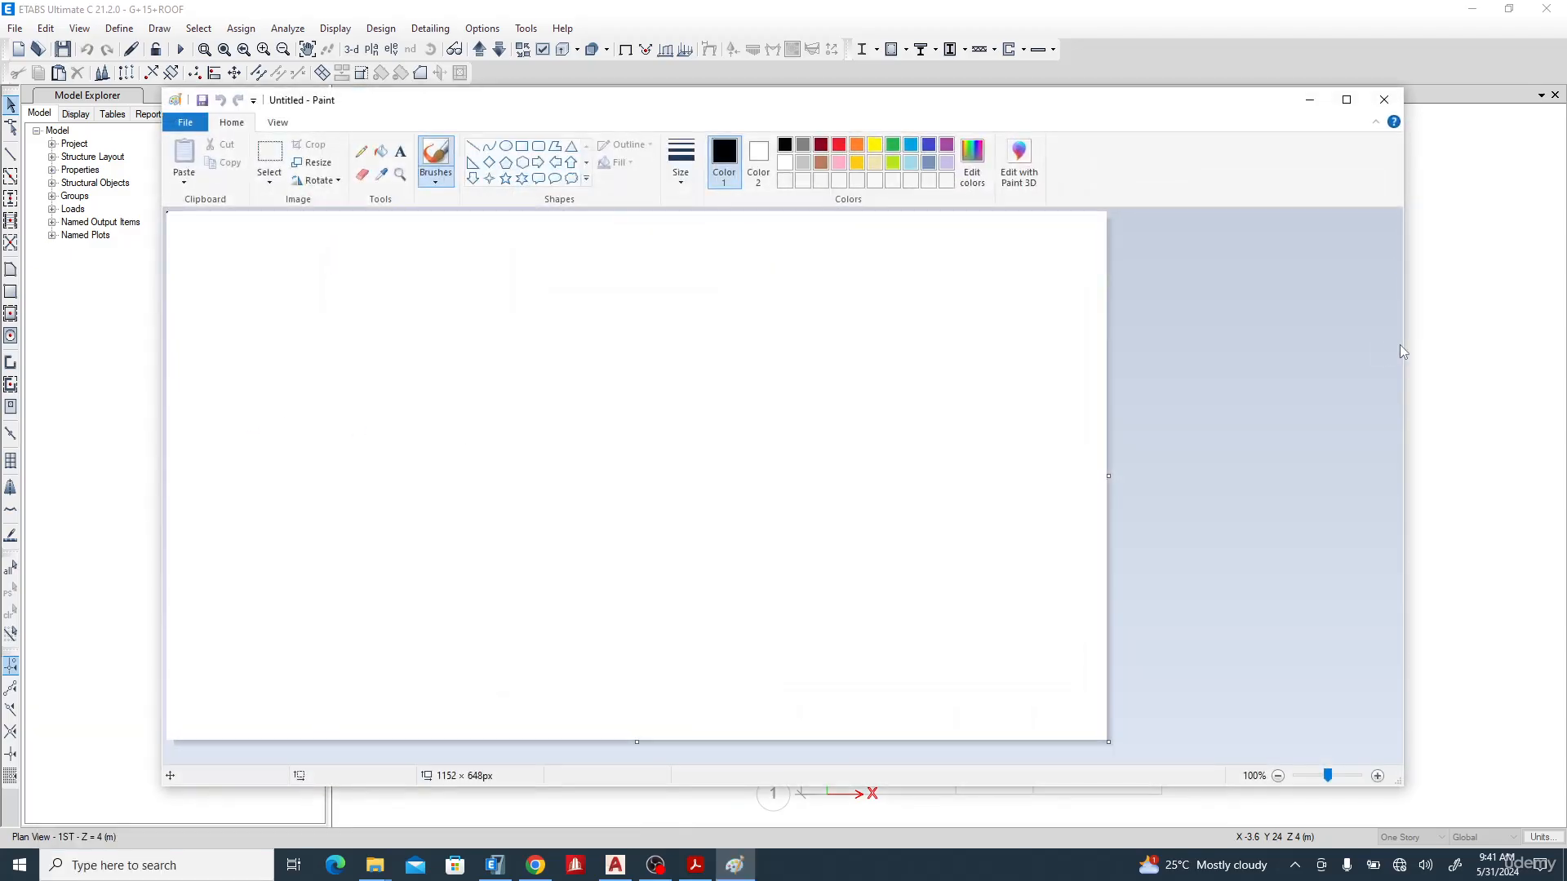
left_click_drag(389, 315, 388, 324)
mouse_move(377, 398)
left_mouse_down()
mouse_move(383, 508)
mouse_move(514, 553)
mouse_move(594, 445)
left_mouse_up()
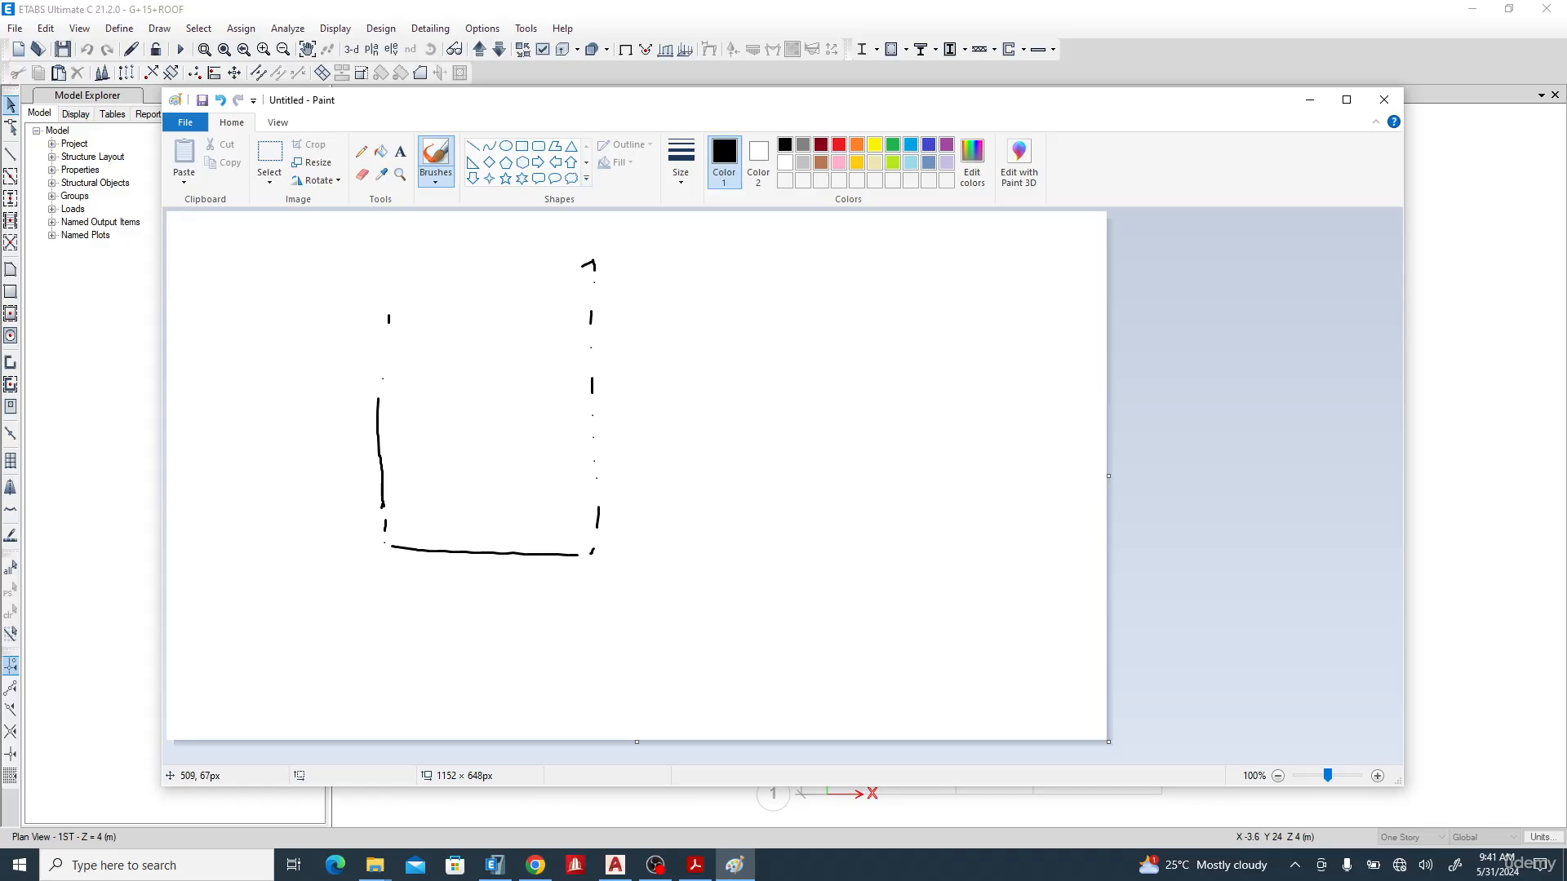
mouse_move(393, 271)
left_mouse_down()
mouse_move(369, 537)
mouse_move(603, 561)
mouse_move(612, 272)
mouse_move(390, 271)
left_mouse_up()
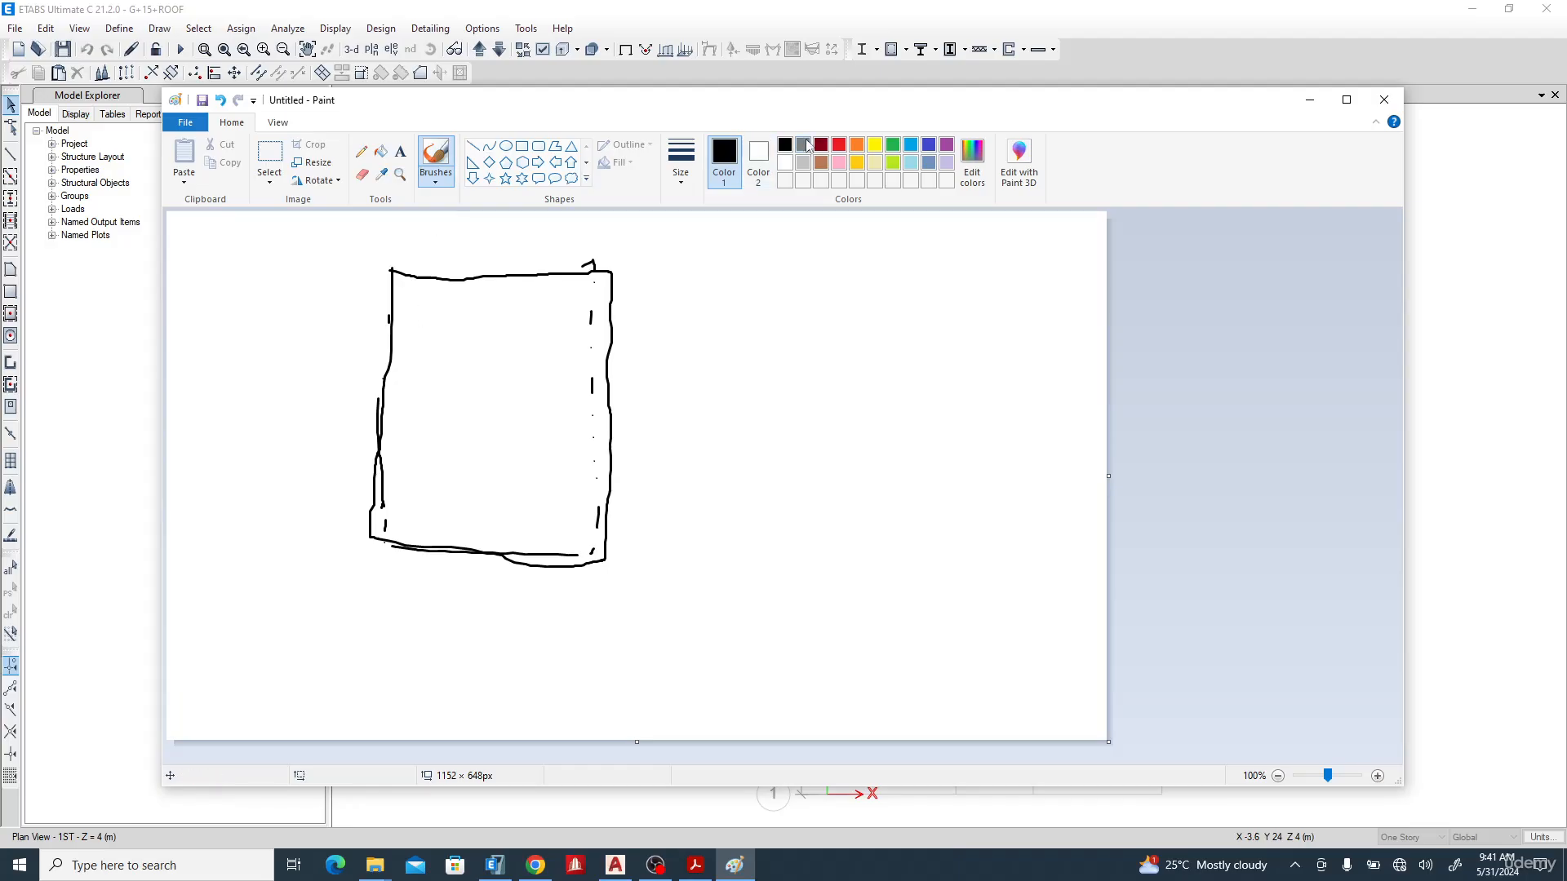
- Draw a red stirrup inside the beam outline and yellow longitudinal bars along its bottom and top
left_click(839, 146)
mouse_move(409, 291)
left_mouse_down()
mouse_move(399, 502)
mouse_move(572, 525)
mouse_move(590, 320)
mouse_move(418, 291)
left_mouse_up()
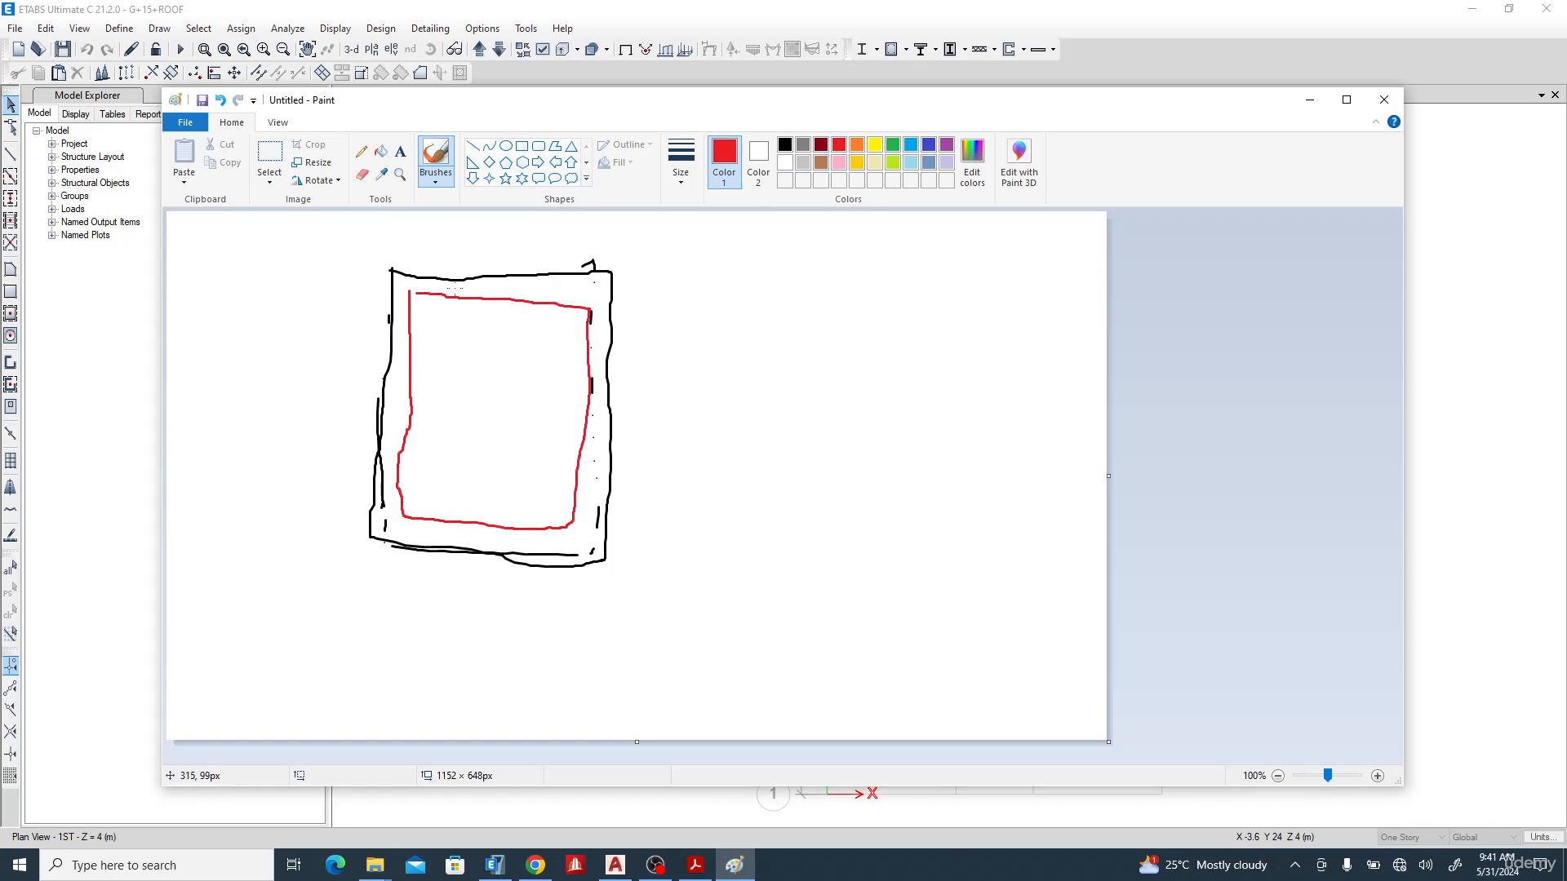
left_click(874, 146)
mouse_move(415, 500)
left_mouse_down()
mouse_move(424, 477)
mouse_move(481, 499)
mouse_move(466, 505)
mouse_move(533, 491)
left_mouse_up()
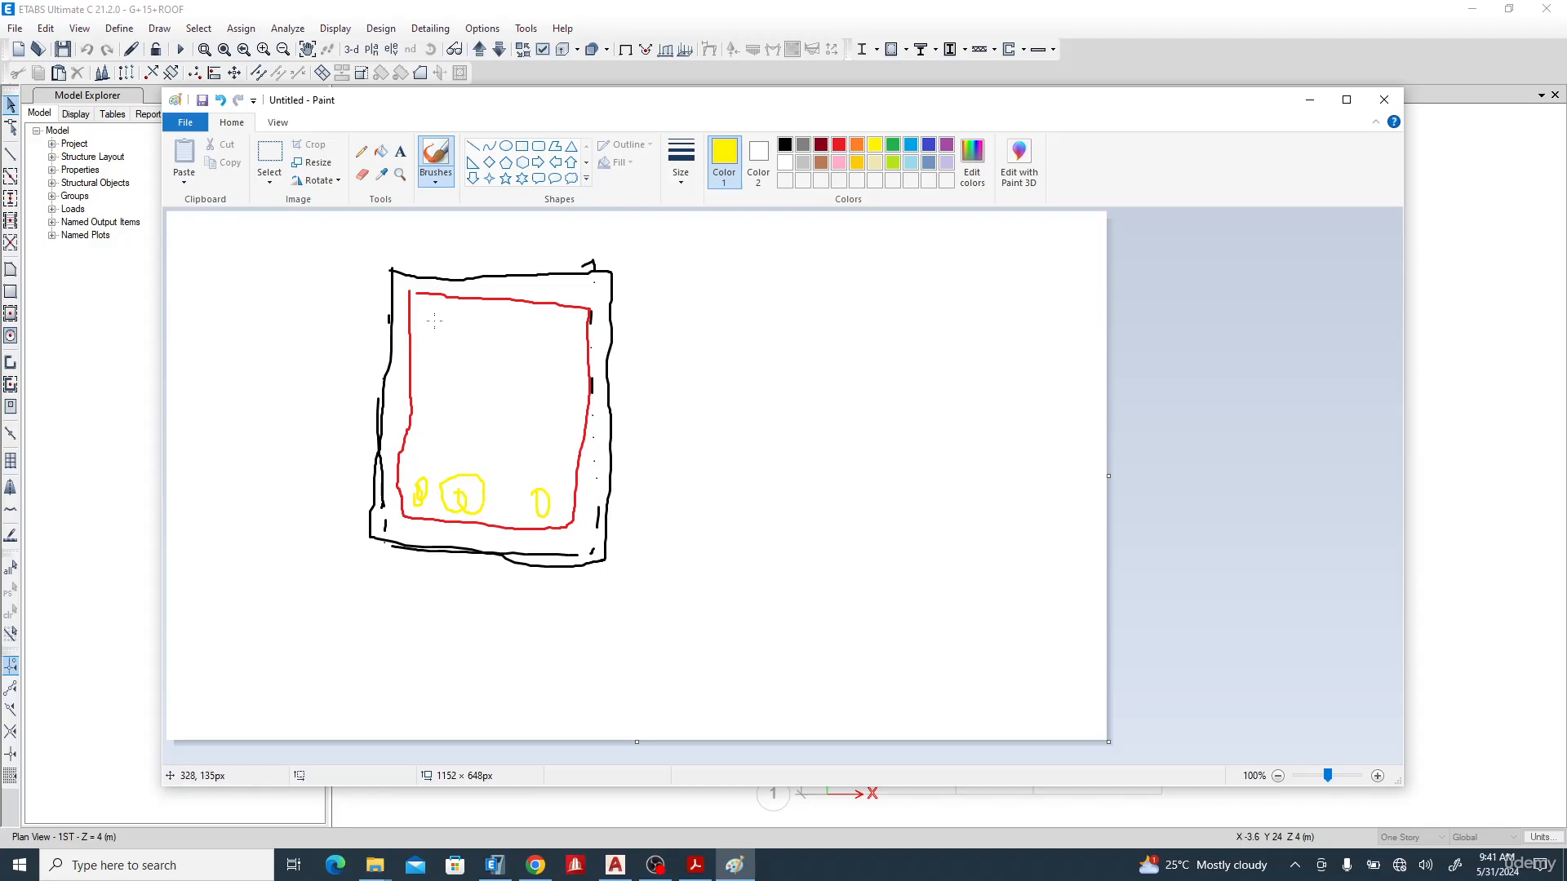
mouse_move(430, 311)
left_mouse_down()
mouse_move(483, 337)
mouse_move(473, 312)
mouse_move(549, 315)
left_mouse_up()
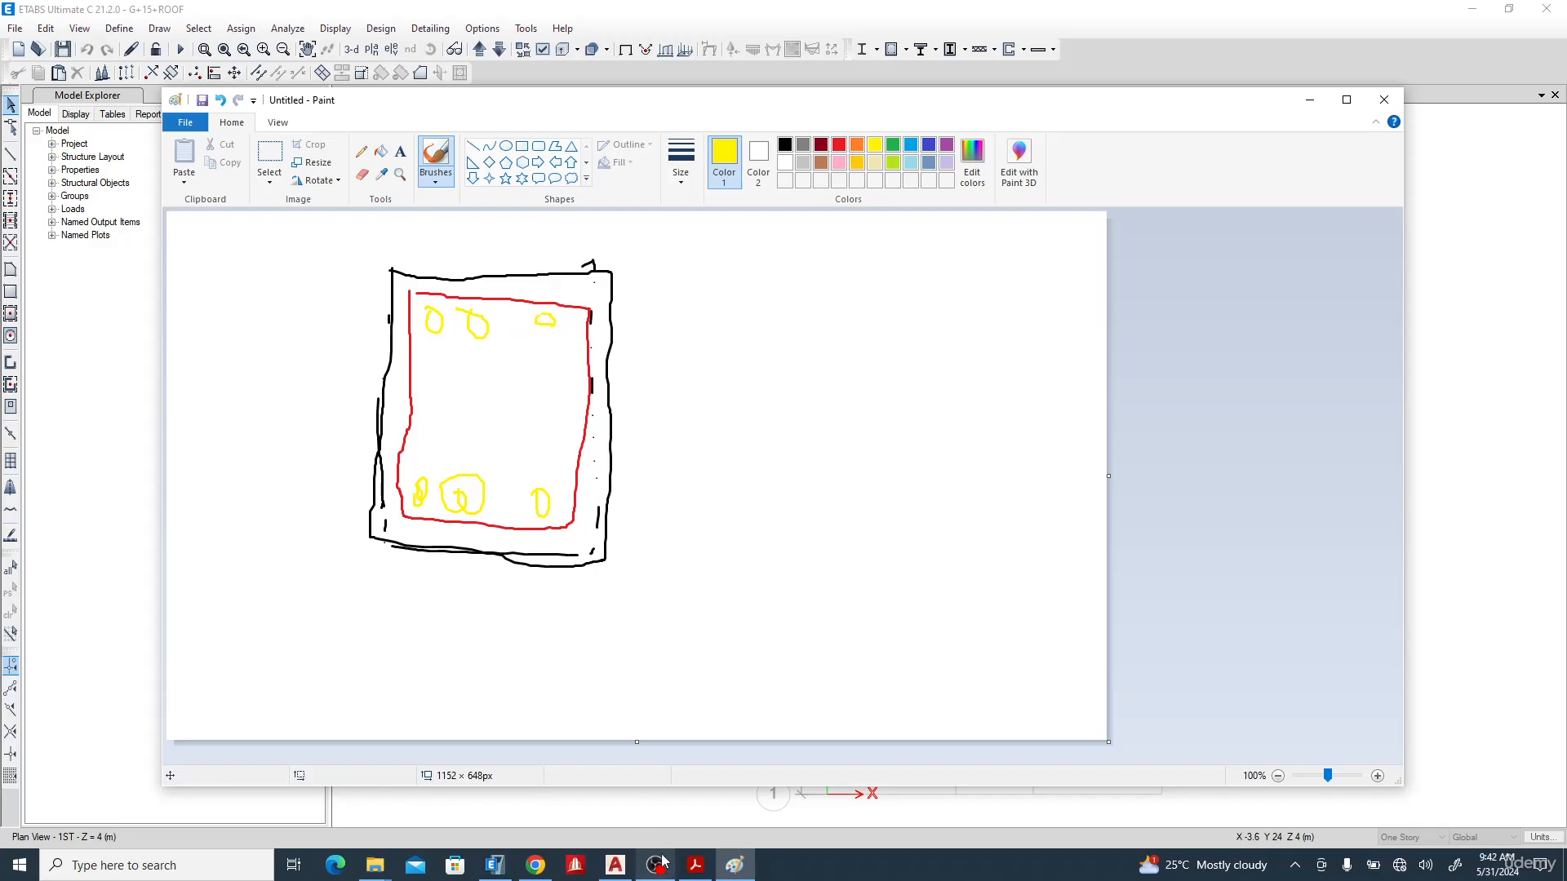
- Draw a green line through the centres of the bottom bars and mark its distance from the section's bottom edge
left_click(498, 866)
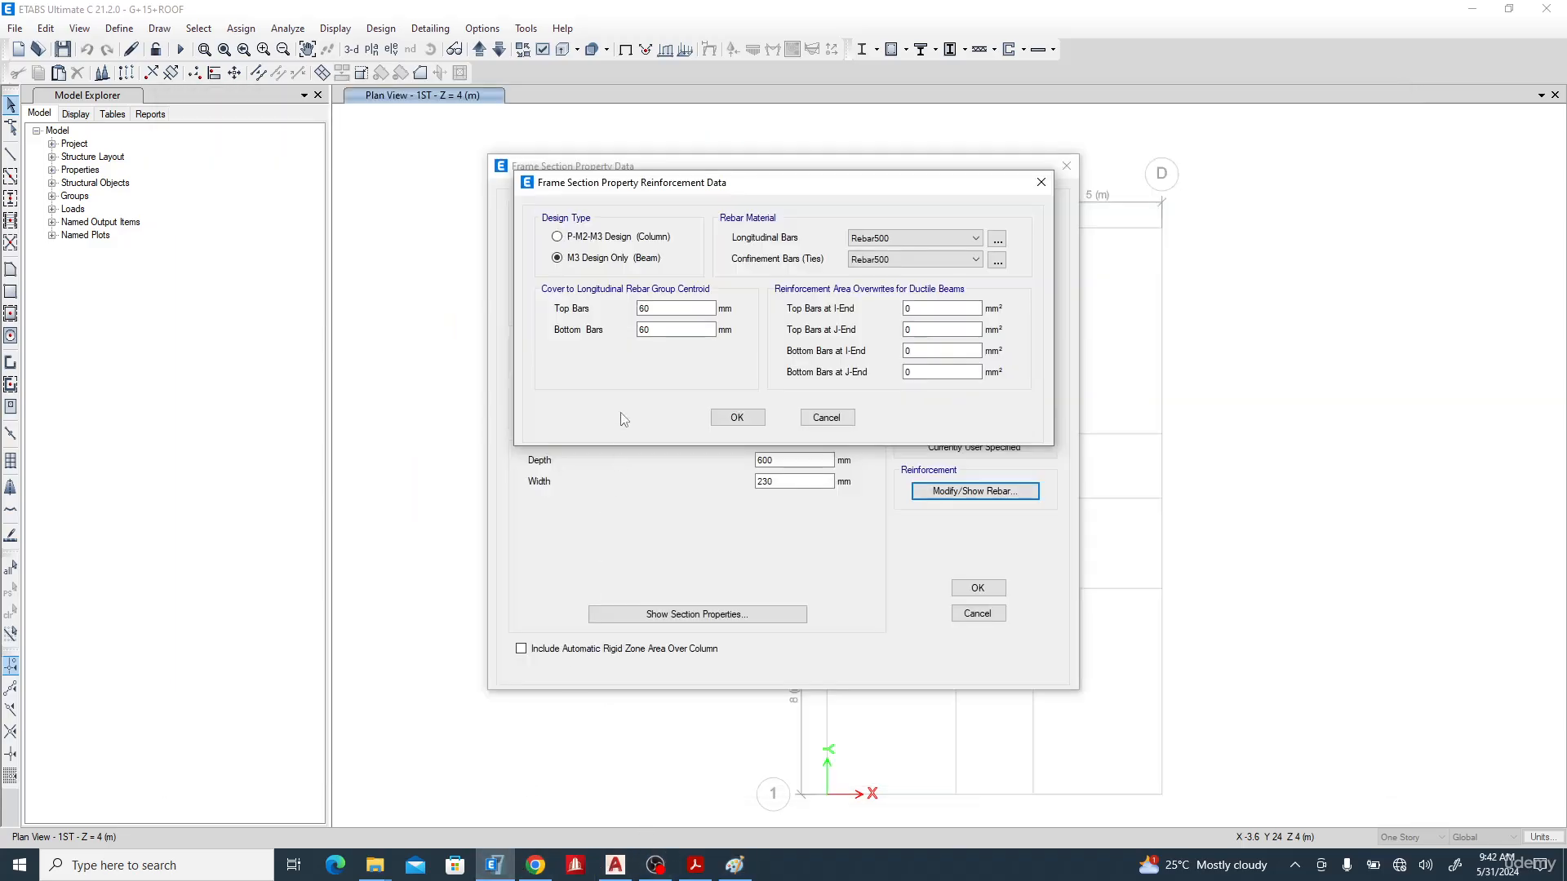
left_click(734, 865)
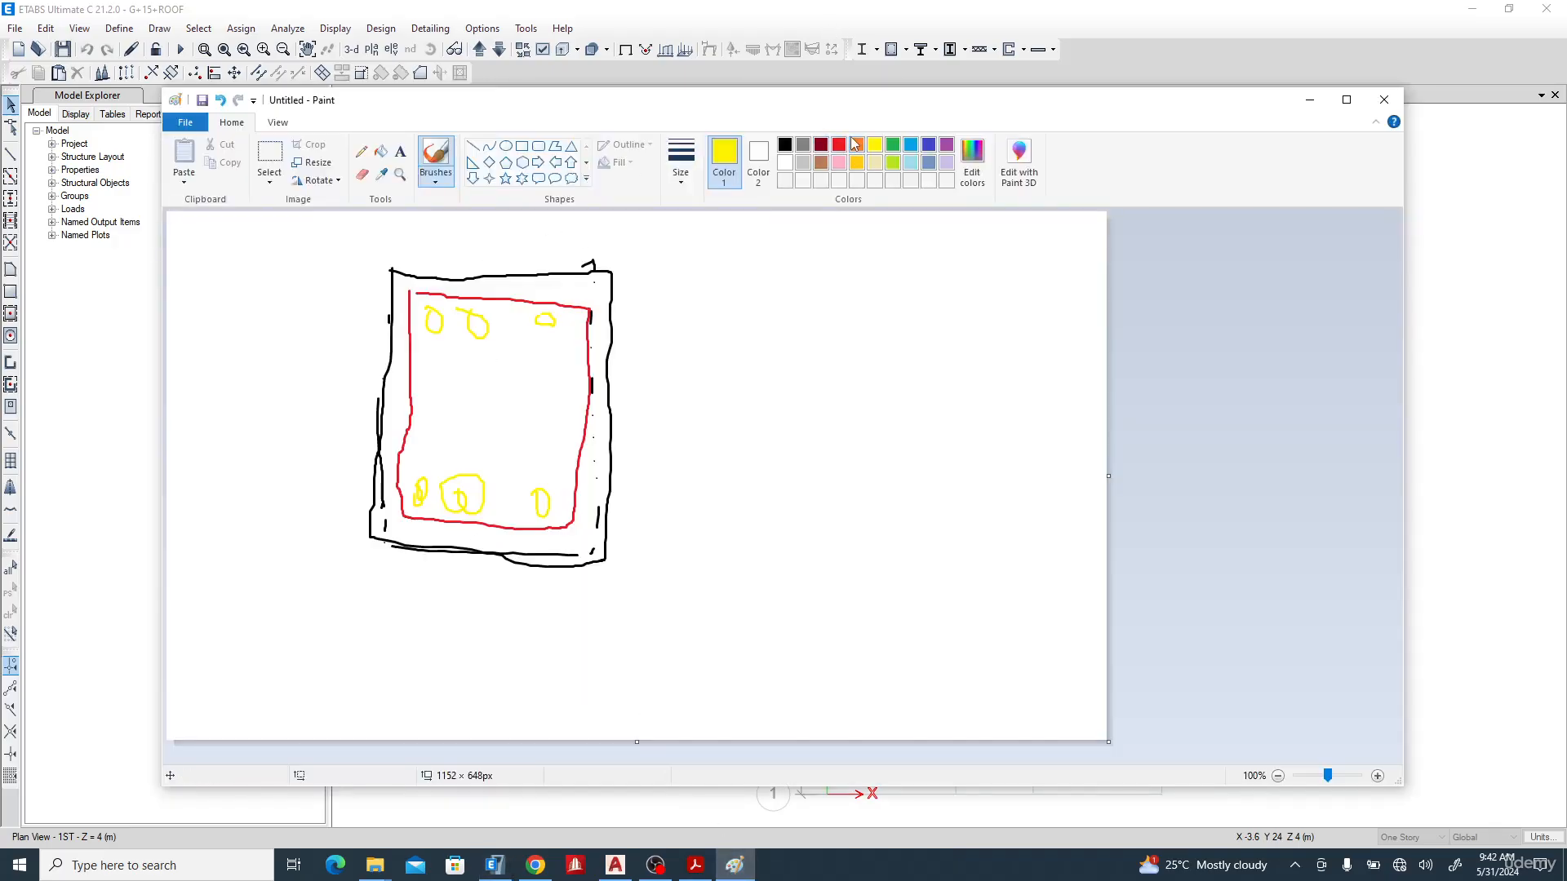
left_click(893, 144)
left_click_drag(642, 555, 642, 506)
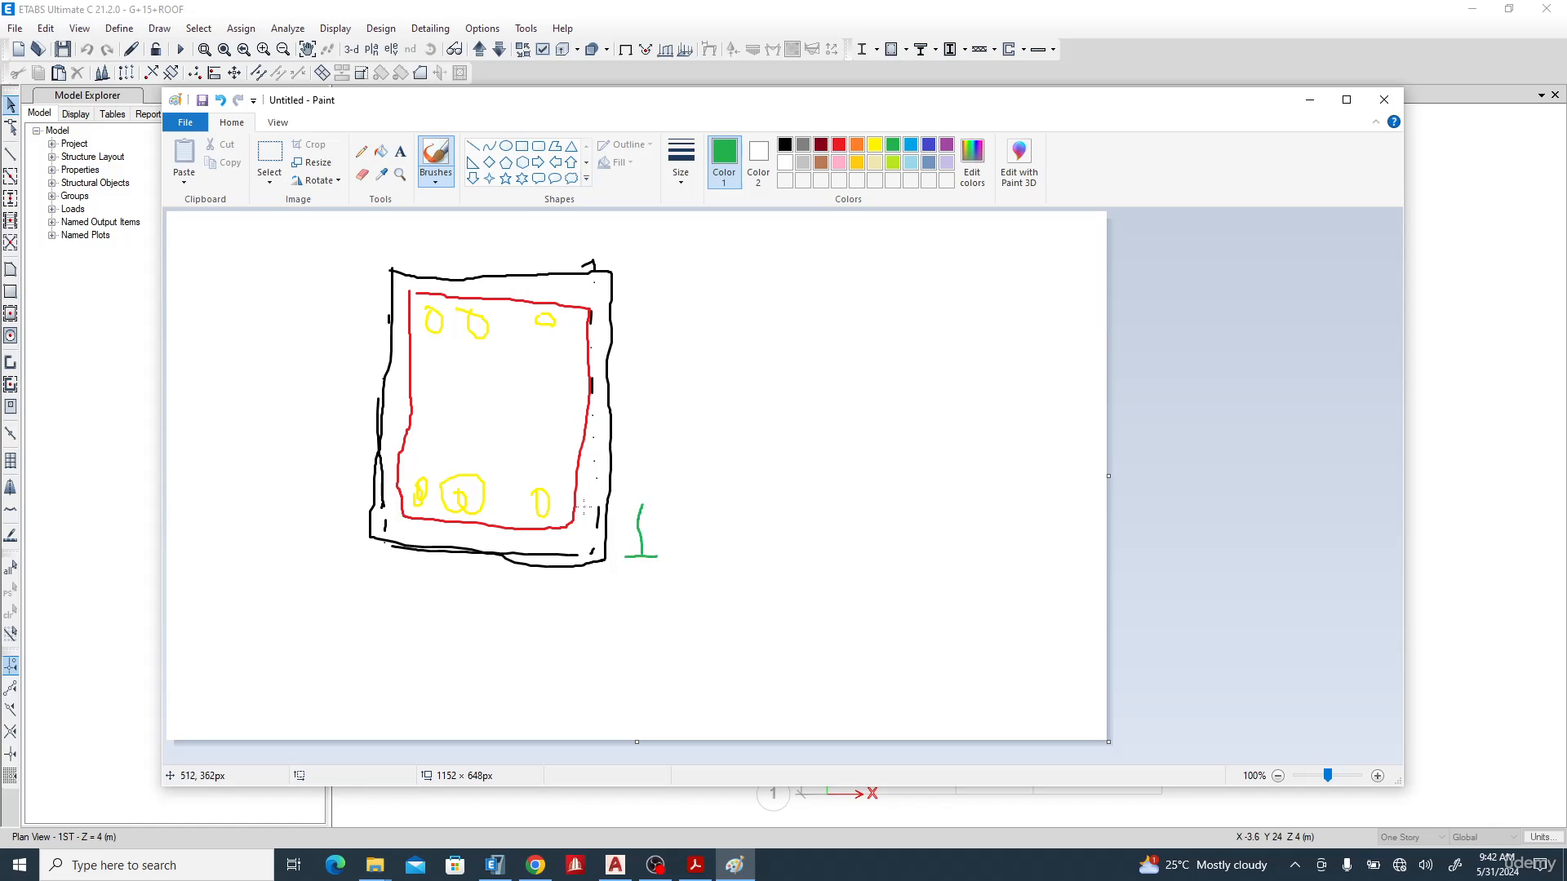
left_click_drag(529, 505, 427, 492)
left_click_drag(530, 504, 637, 503)
- Sketch a second layer of bars and a centroid line in green above the bottom bars, and write 25+10+8 beside the section
left_click_drag(410, 467, 555, 482)
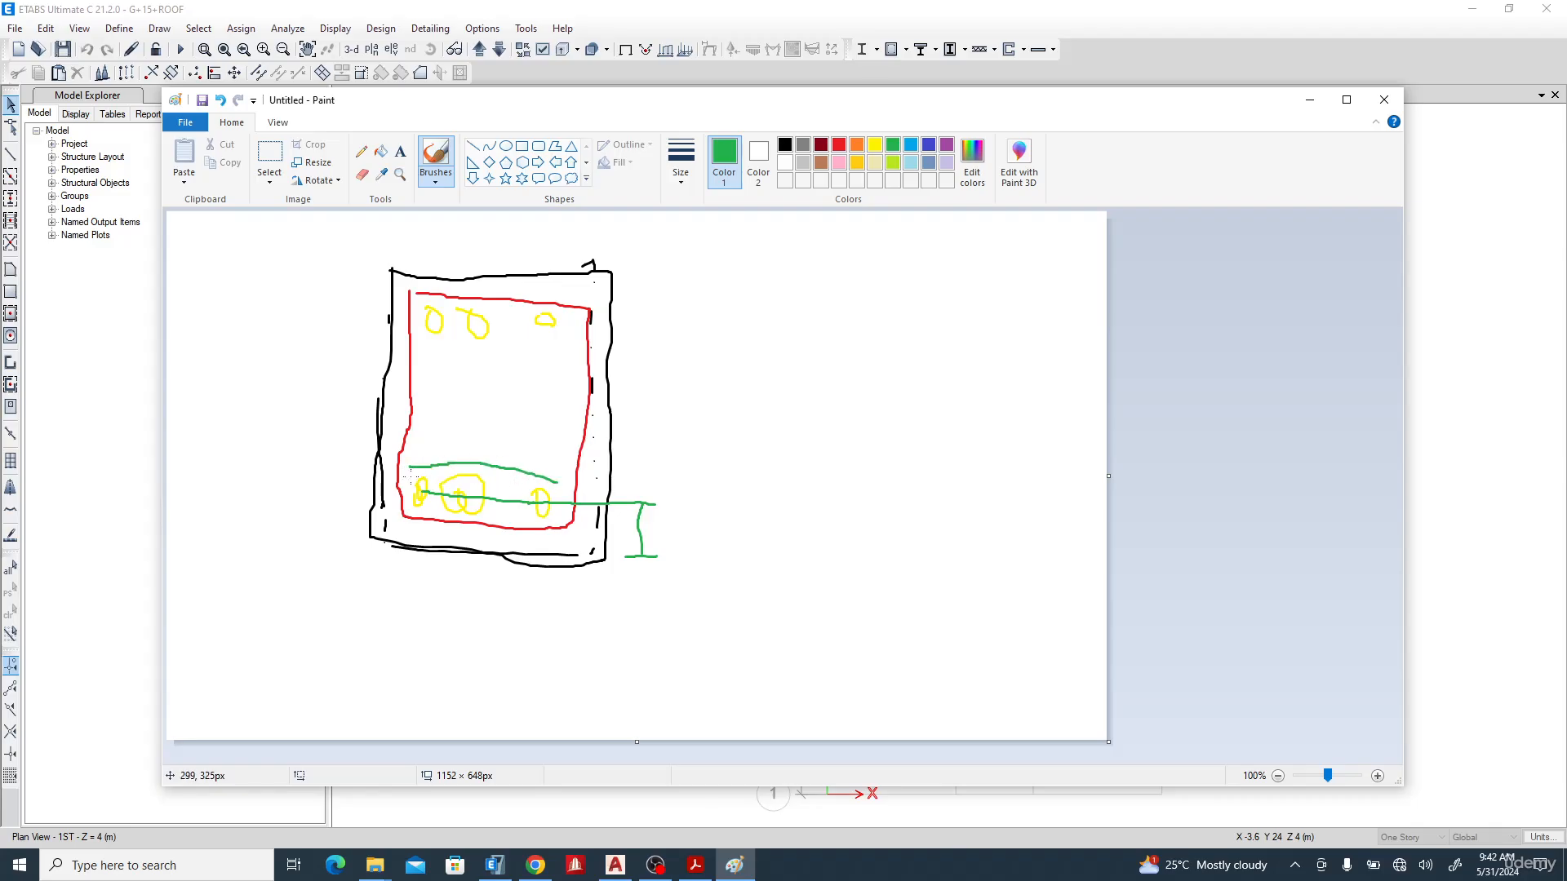
left_click_drag(412, 477, 533, 485)
mouse_move(417, 443)
left_mouse_down()
mouse_move(541, 457)
mouse_move(527, 455)
left_mouse_up()
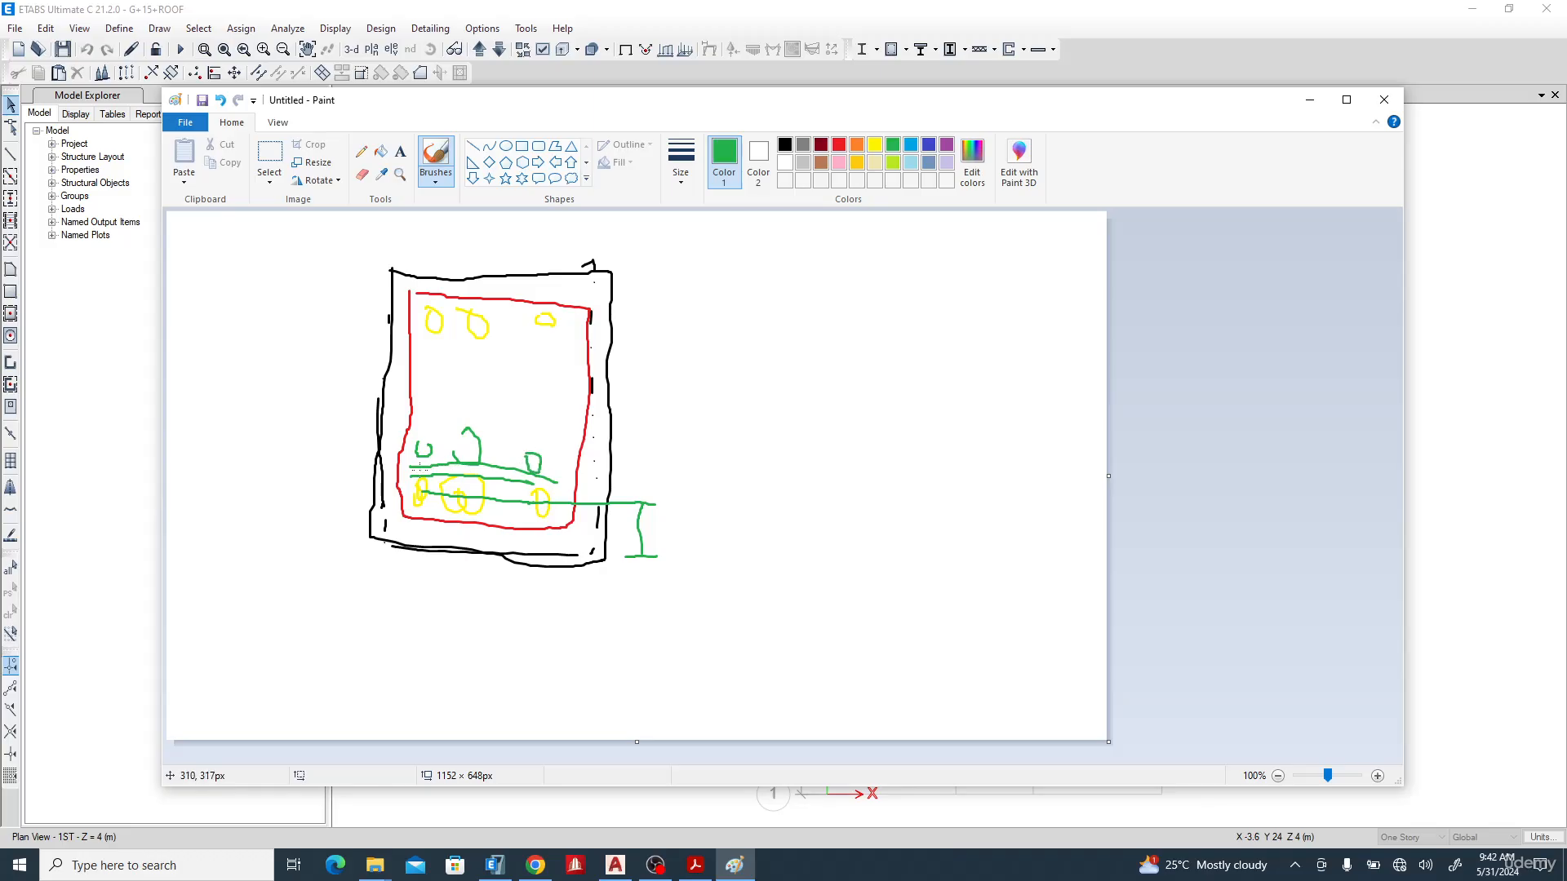
left_click_drag(420, 471, 647, 490)
mouse_move(656, 378)
left_mouse_down()
mouse_move(687, 403)
mouse_move(711, 370)
mouse_move(695, 396)
mouse_move(747, 409)
mouse_move(779, 395)
mouse_move(777, 414)
mouse_move(822, 382)
mouse_move(797, 375)
left_mouse_up()
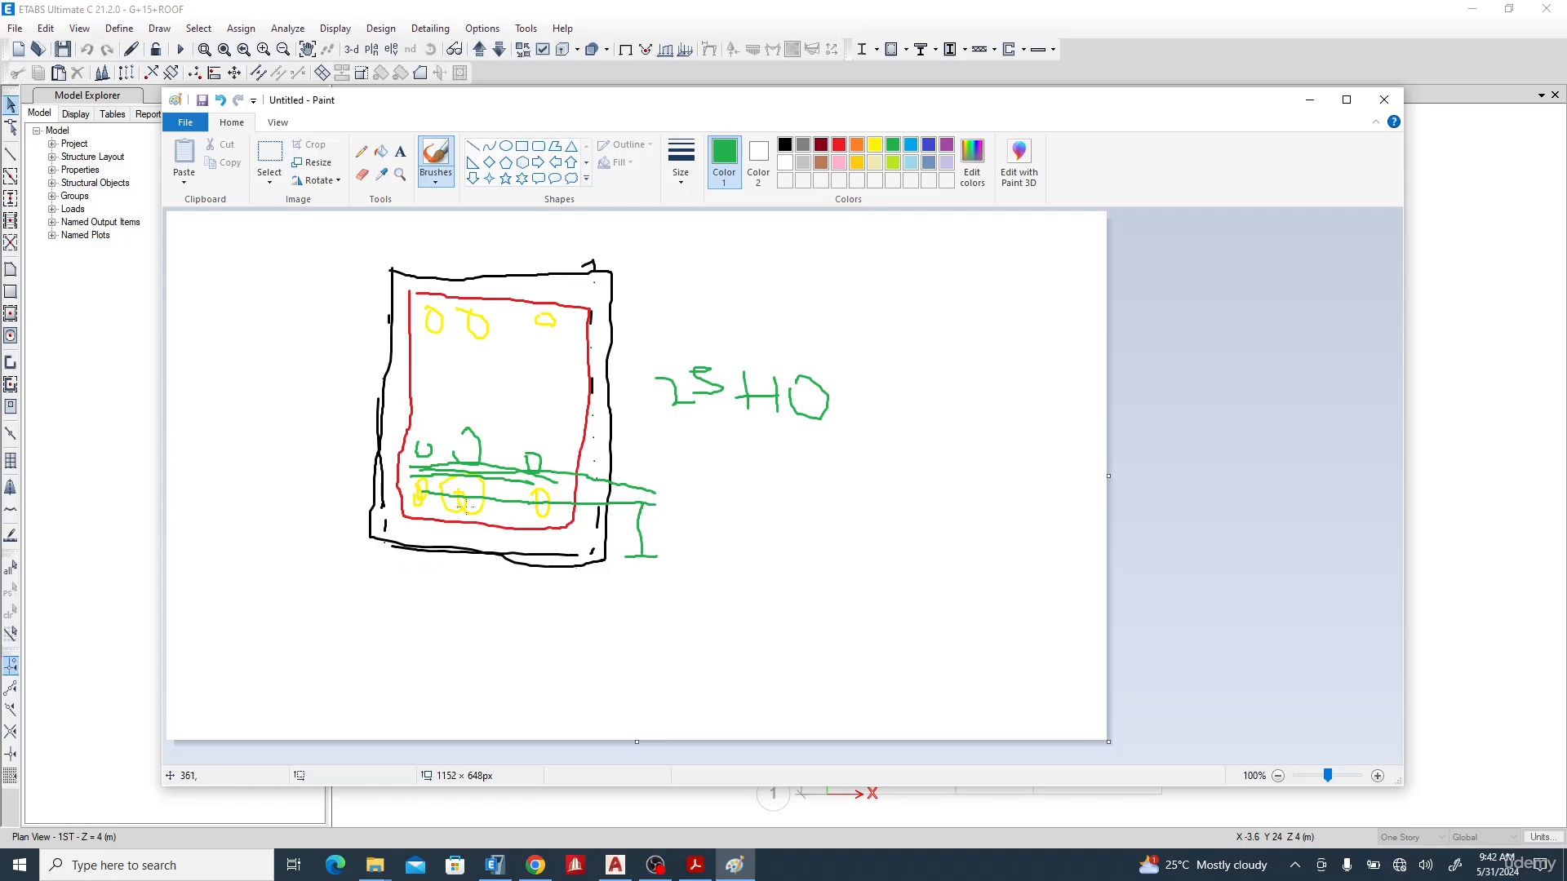
mouse_move(846, 384)
left_mouse_down()
mouse_move(851, 427)
mouse_move(852, 408)
mouse_move(904, 431)
mouse_move(891, 396)
left_mouse_up()
- Return to ETABS and set the cover to longitudinal rebar group centroid to 45 mm for both top and bottom bars
left_click(495, 866)
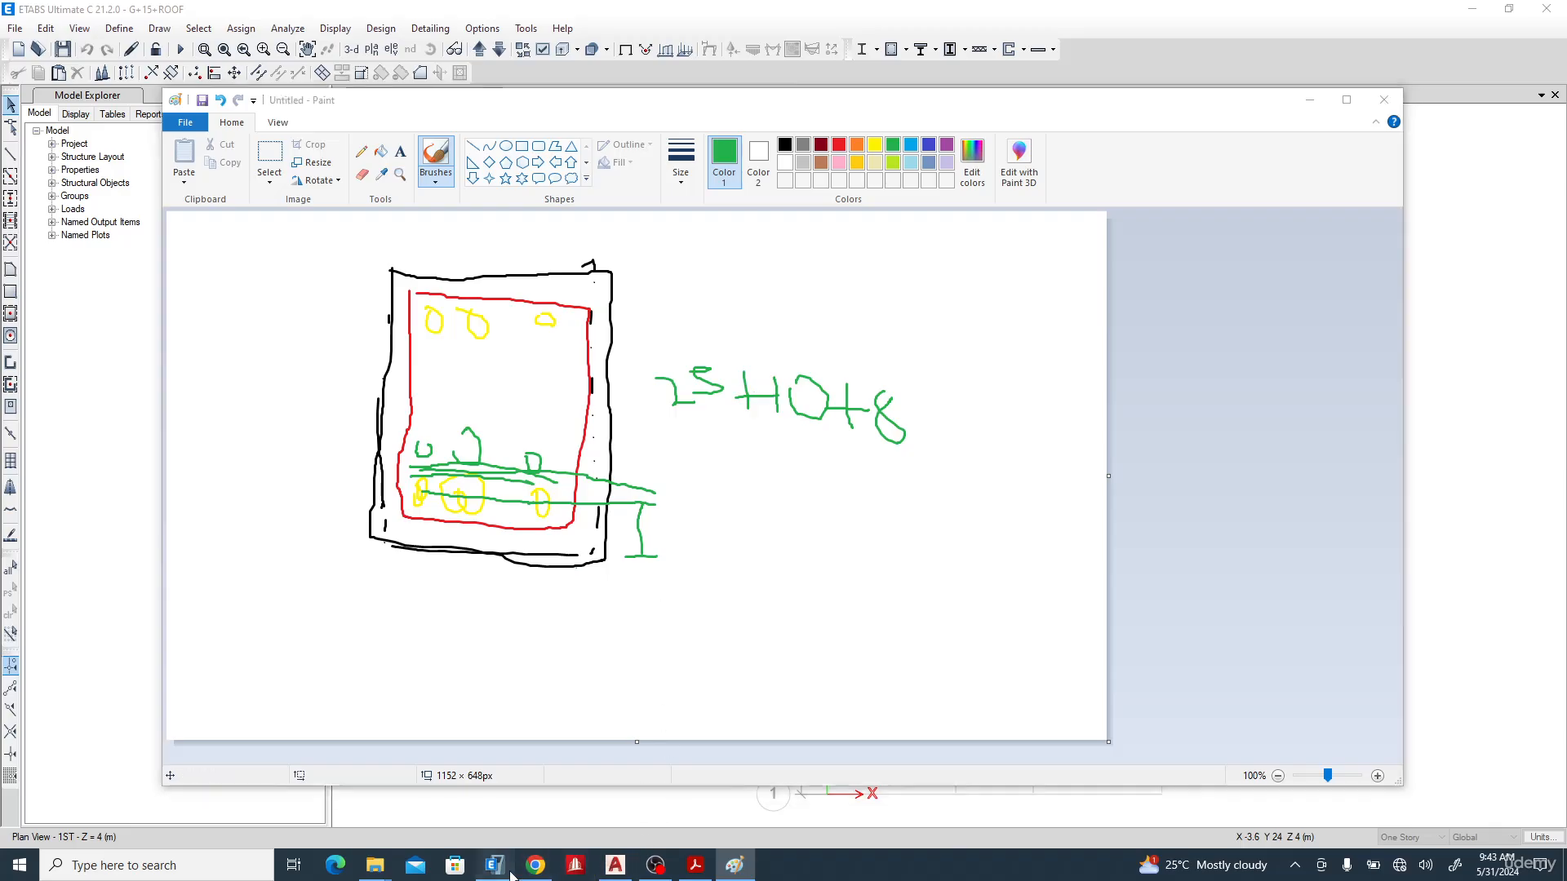
left_click_drag(654, 309, 624, 316)
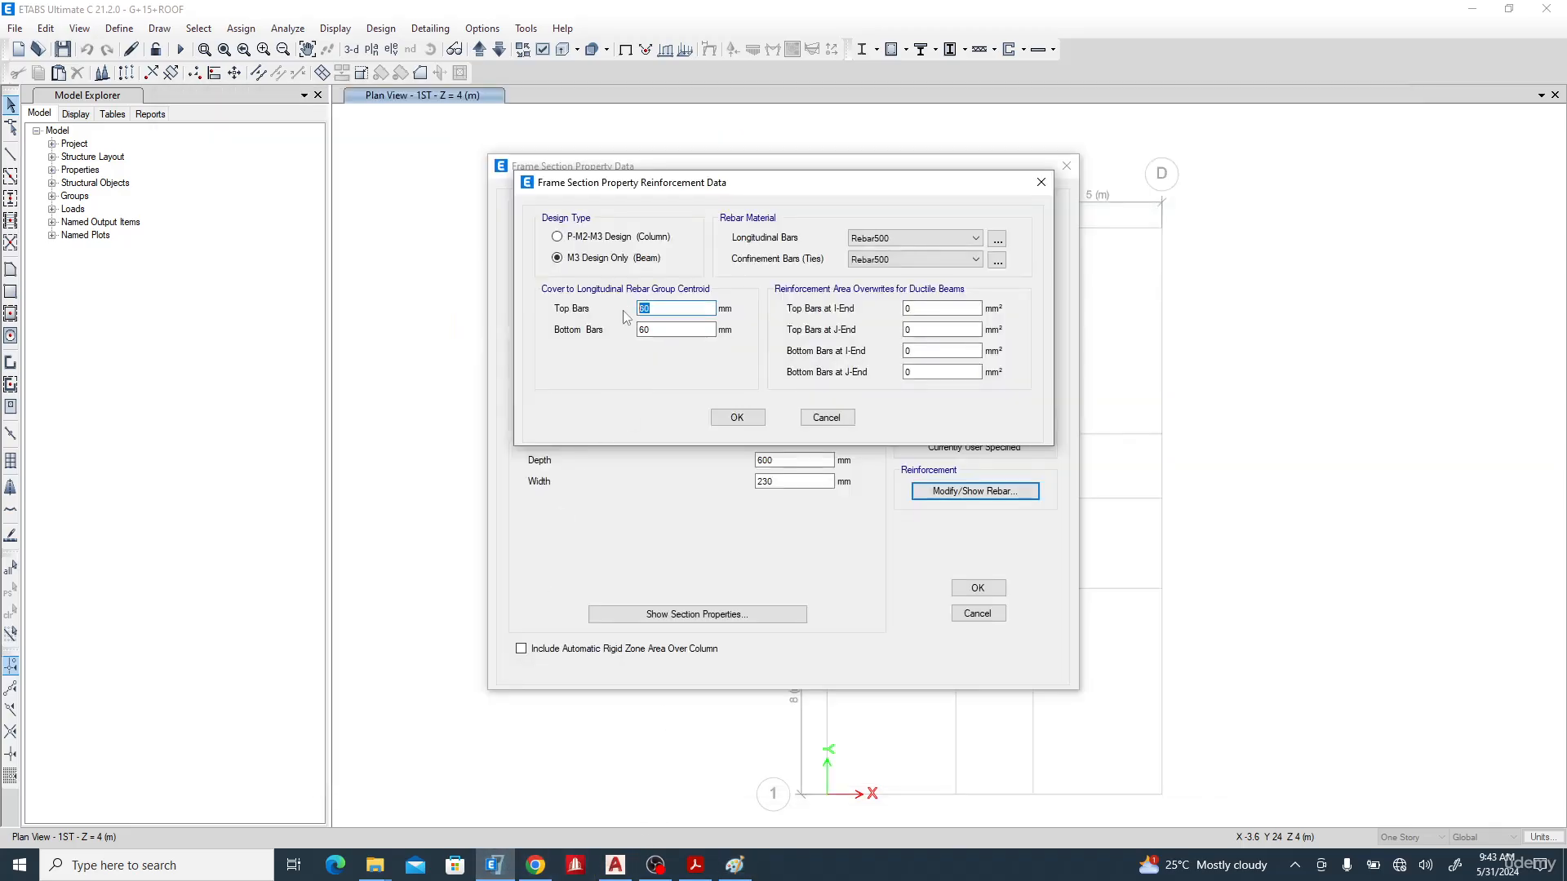
type("45")
double_click(646, 330)
type("45")
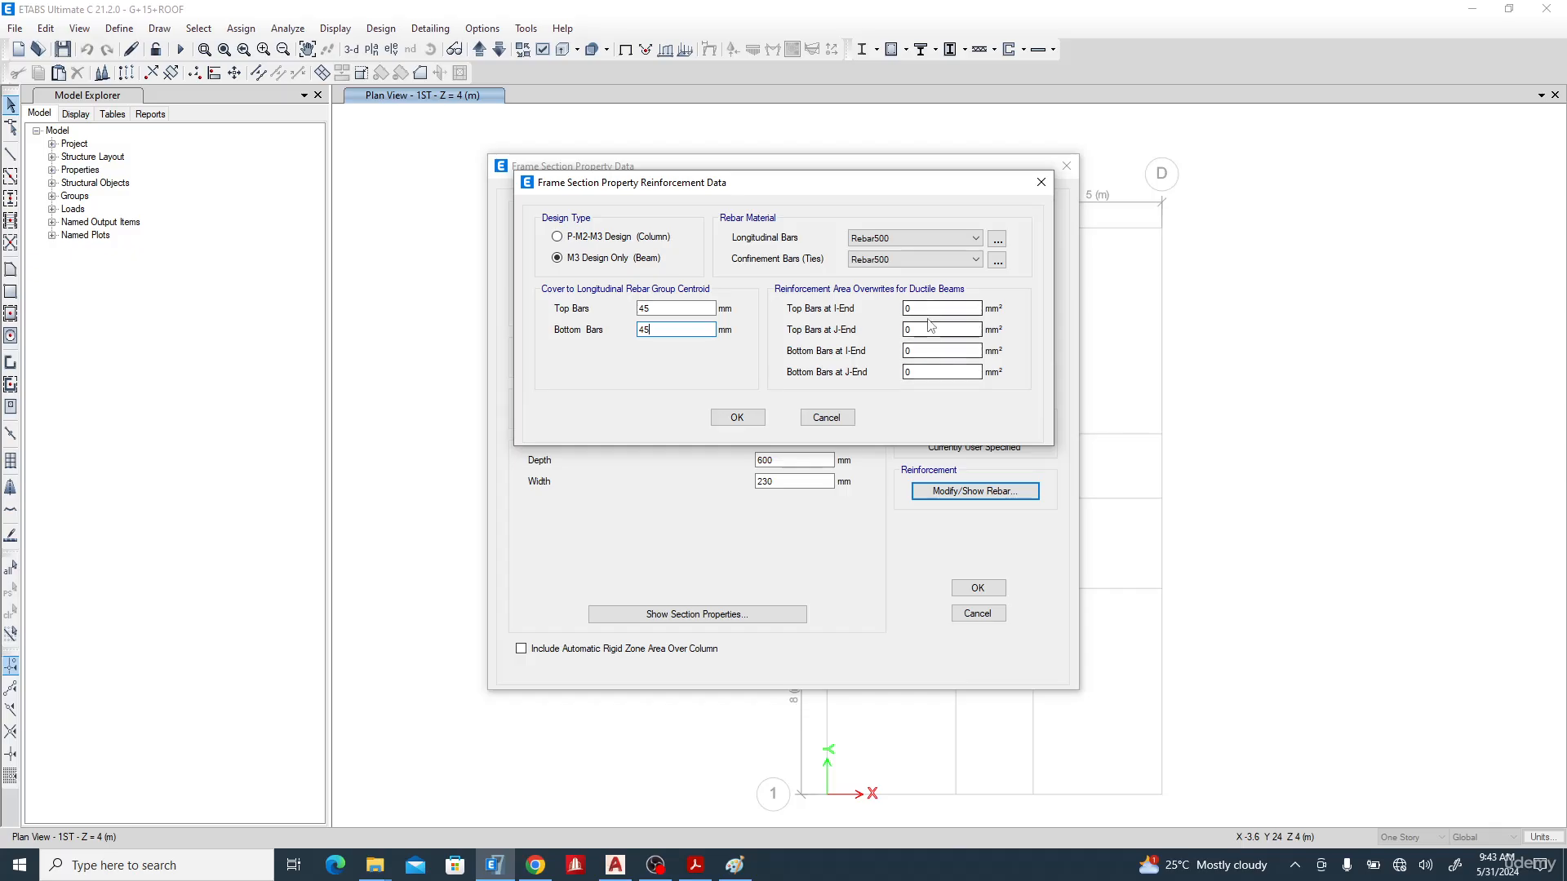
left_click(736, 419)
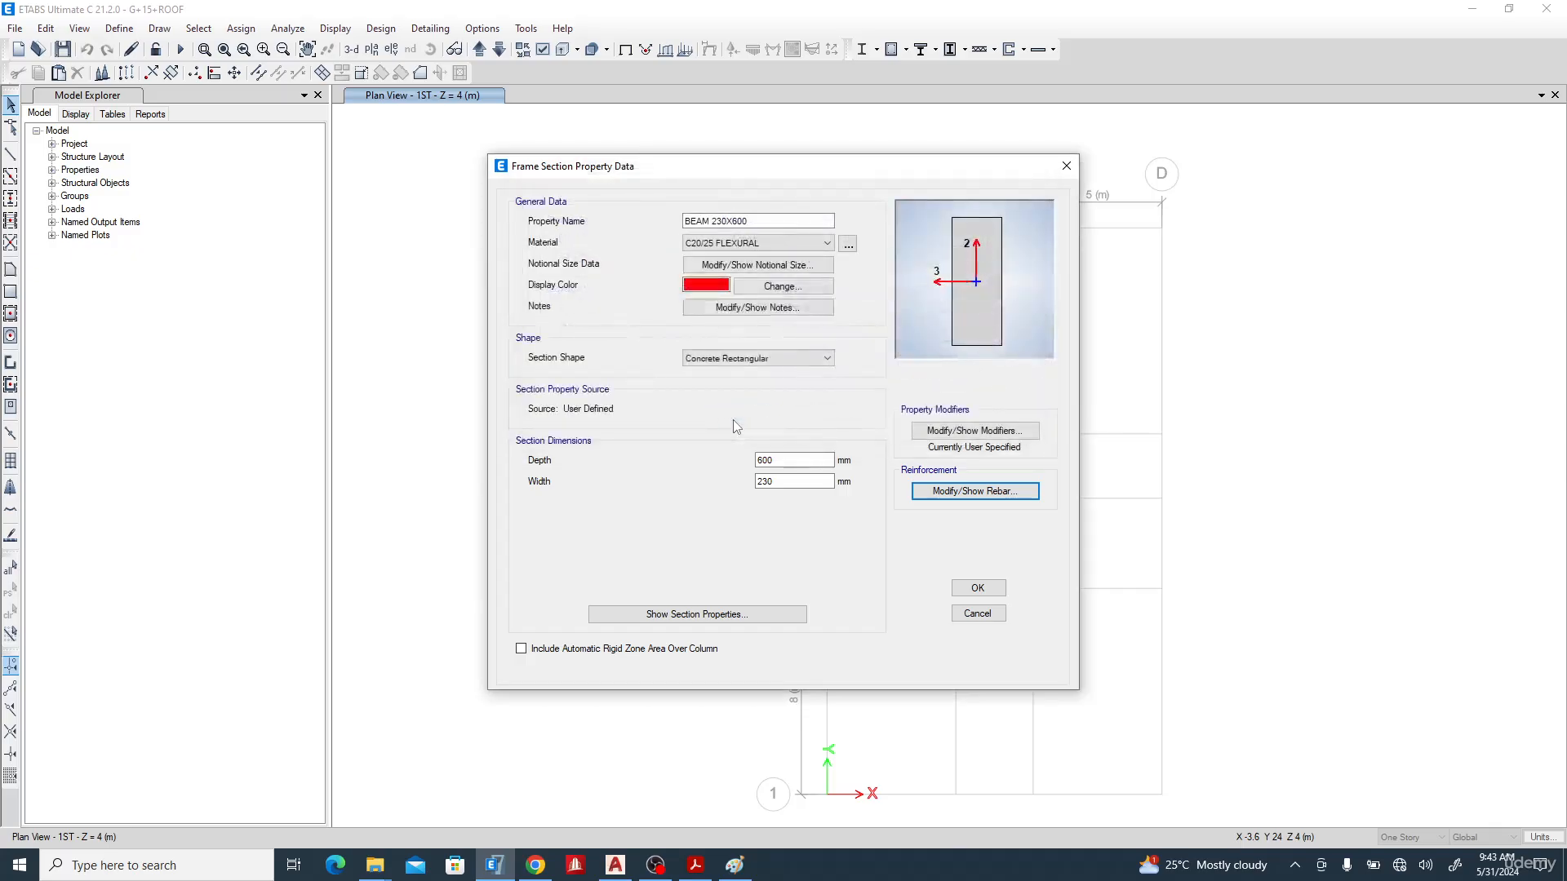
- Review the stiffness modifiers and reinforcement data of BEAM 230X600 and accept the finished section
left_click(937, 430)
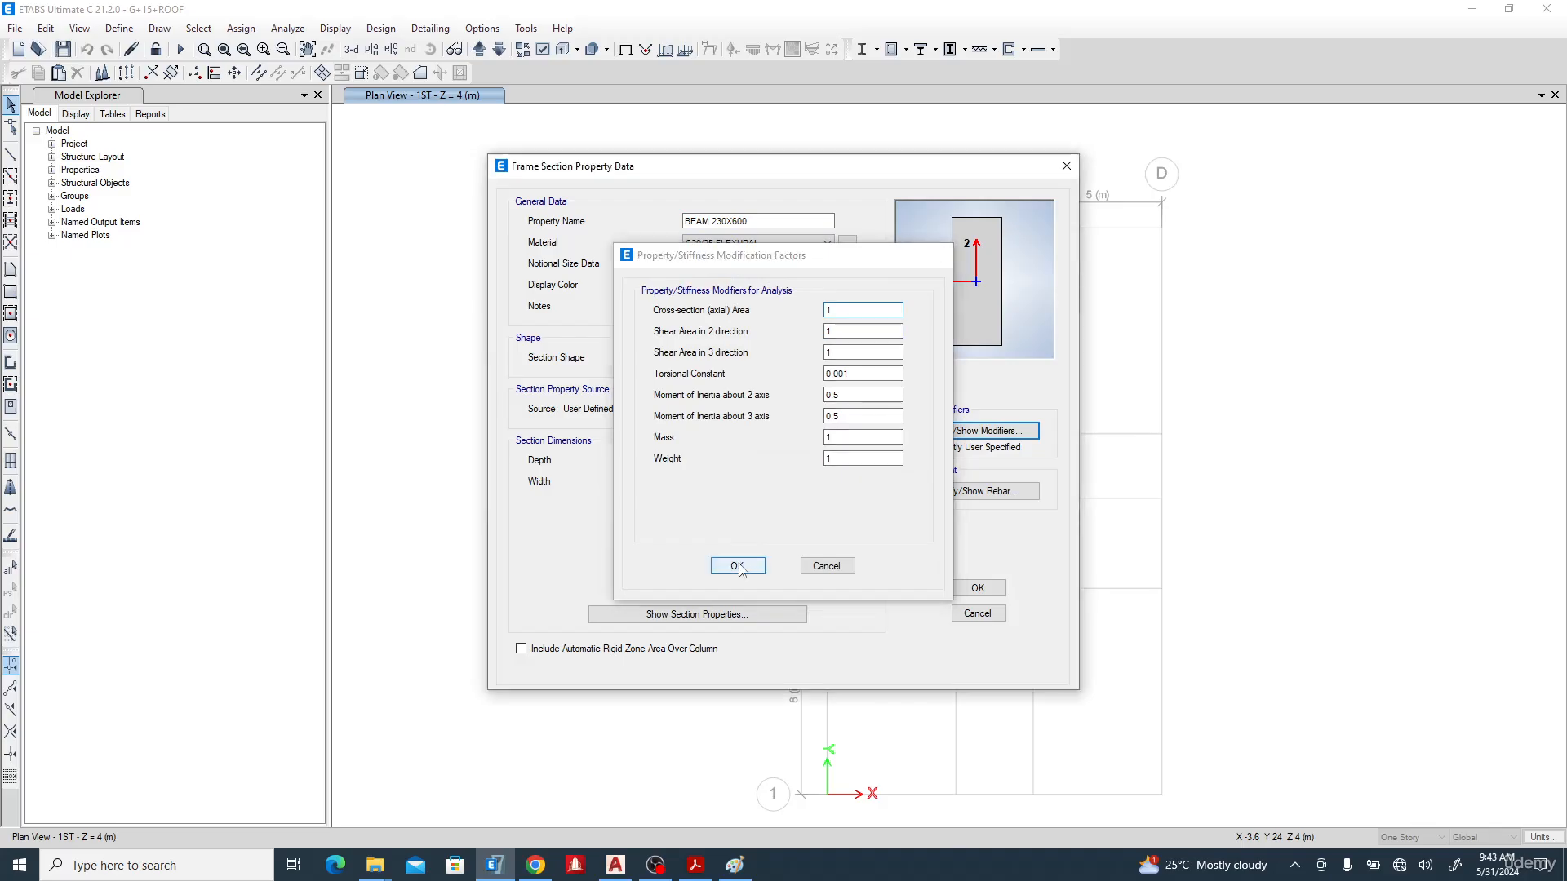
left_click(735, 563)
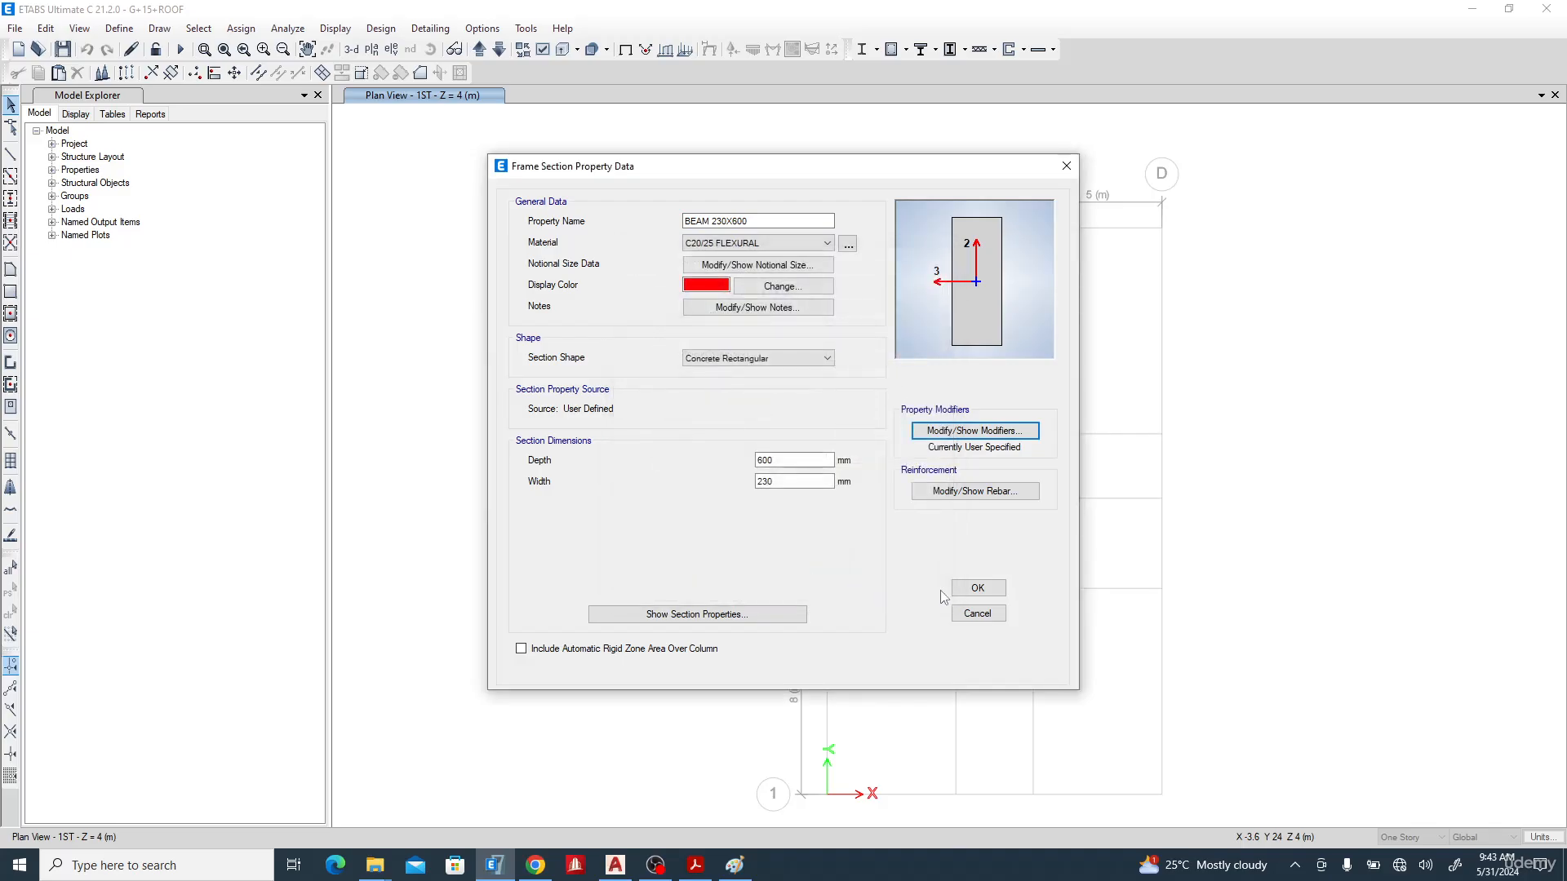
left_click(963, 494)
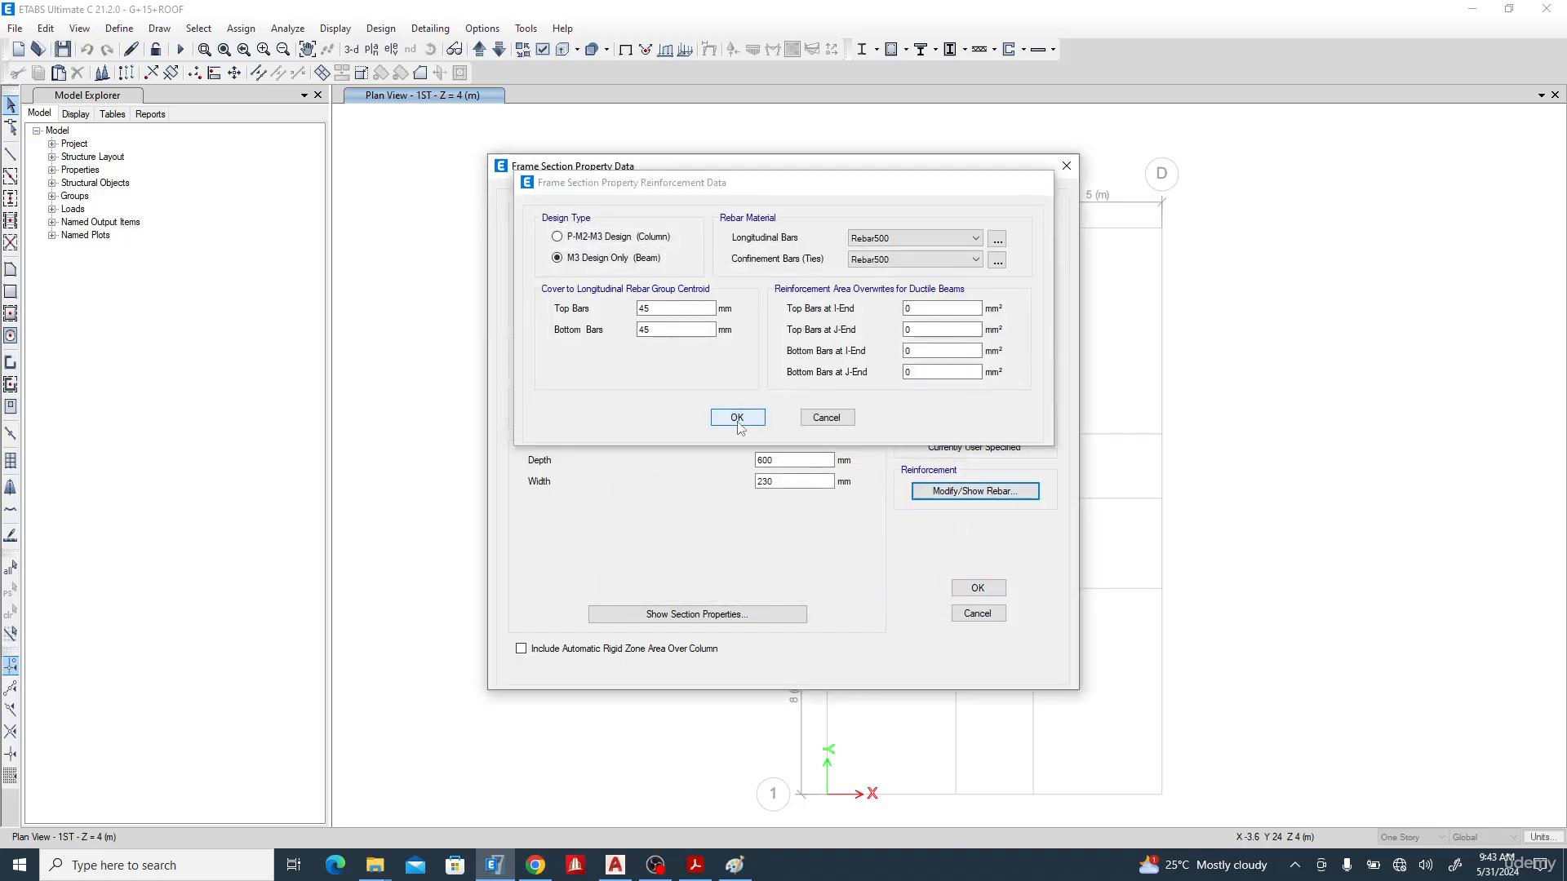
left_click(739, 417)
left_click(979, 589)
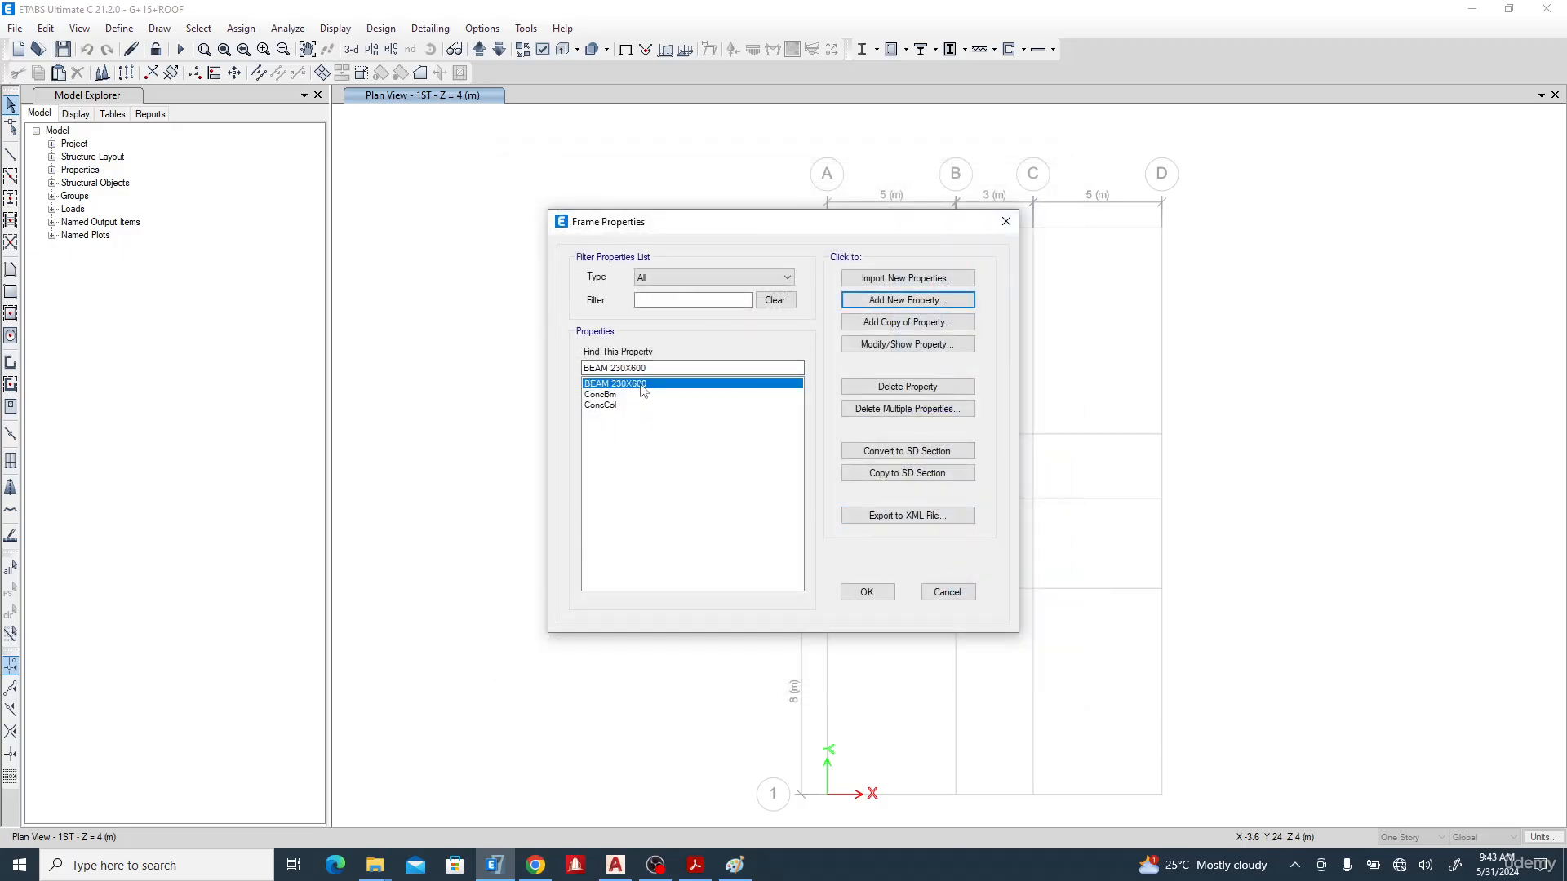
- Add a copy of the BEAM 230X600 property and review its stiffness modifiers and reinforcement data
left_click(887, 329)
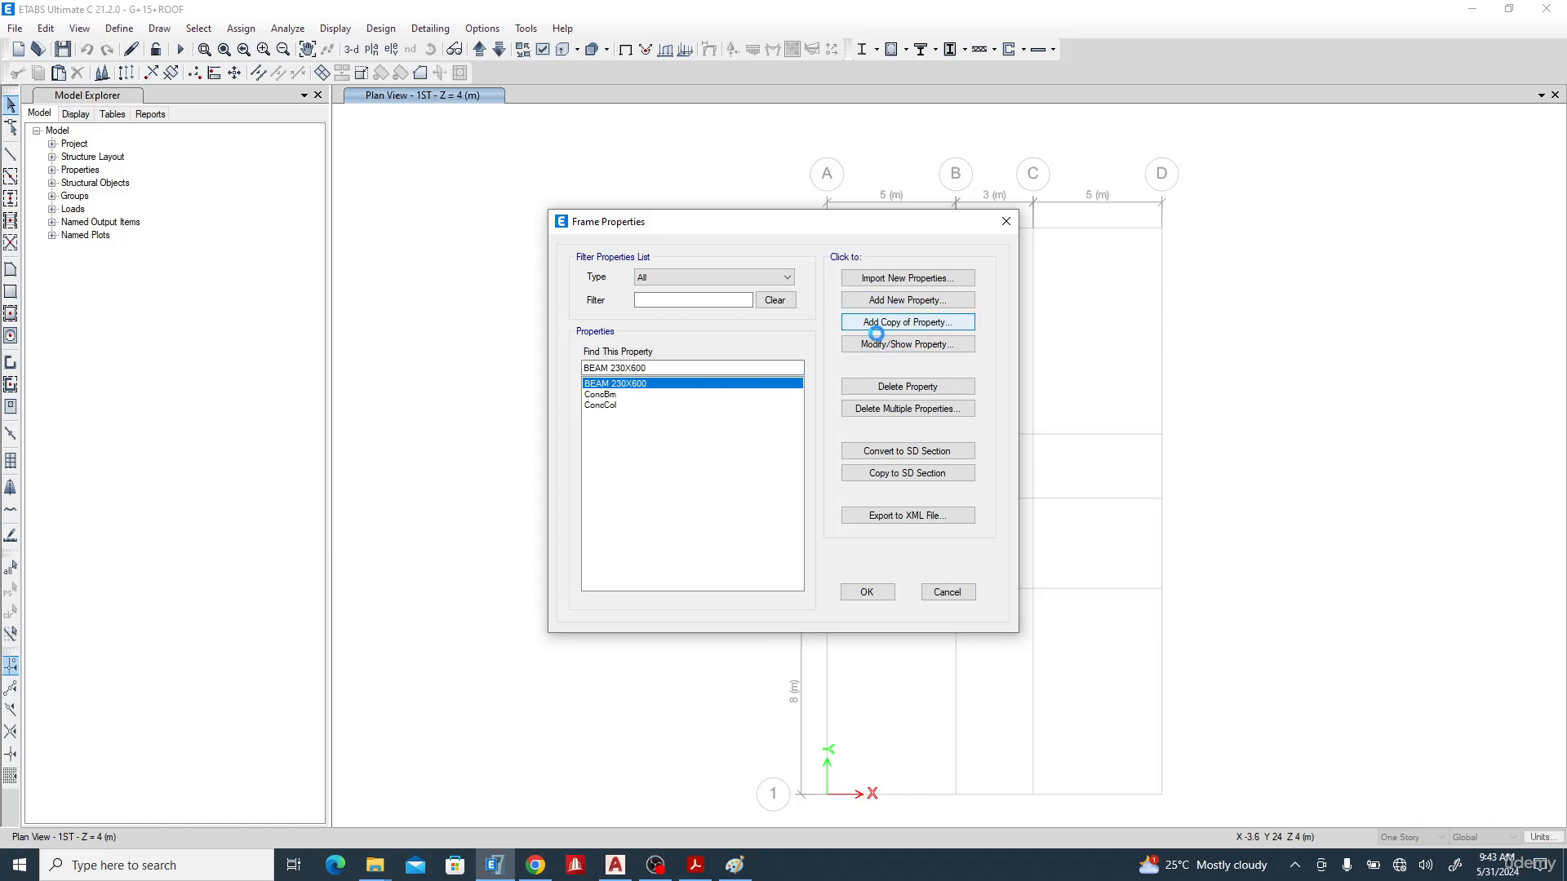
left_click(930, 429)
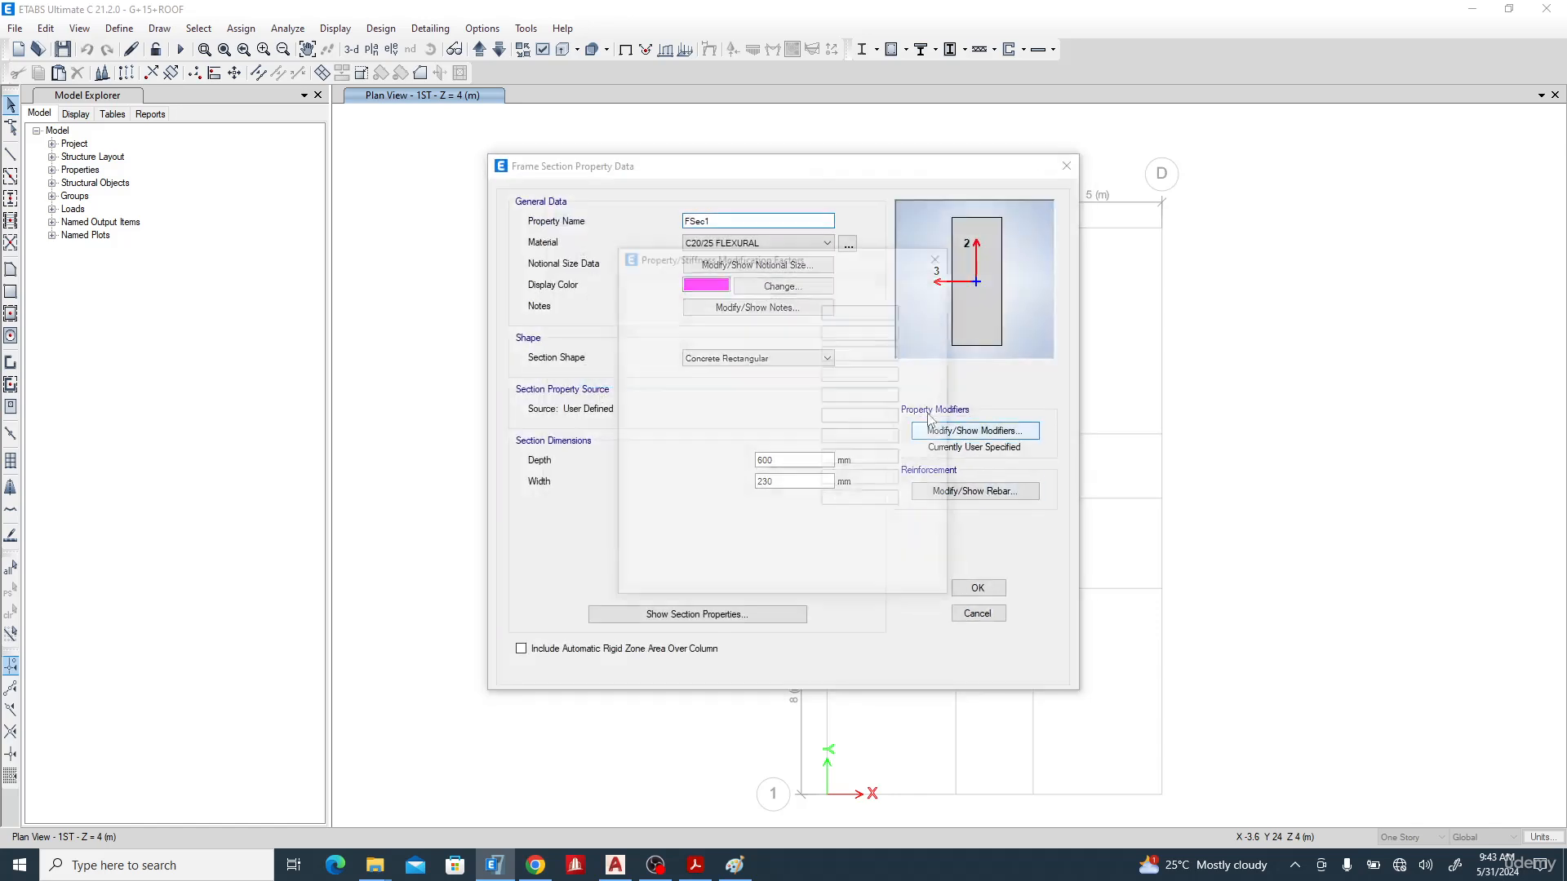
left_click(736, 561)
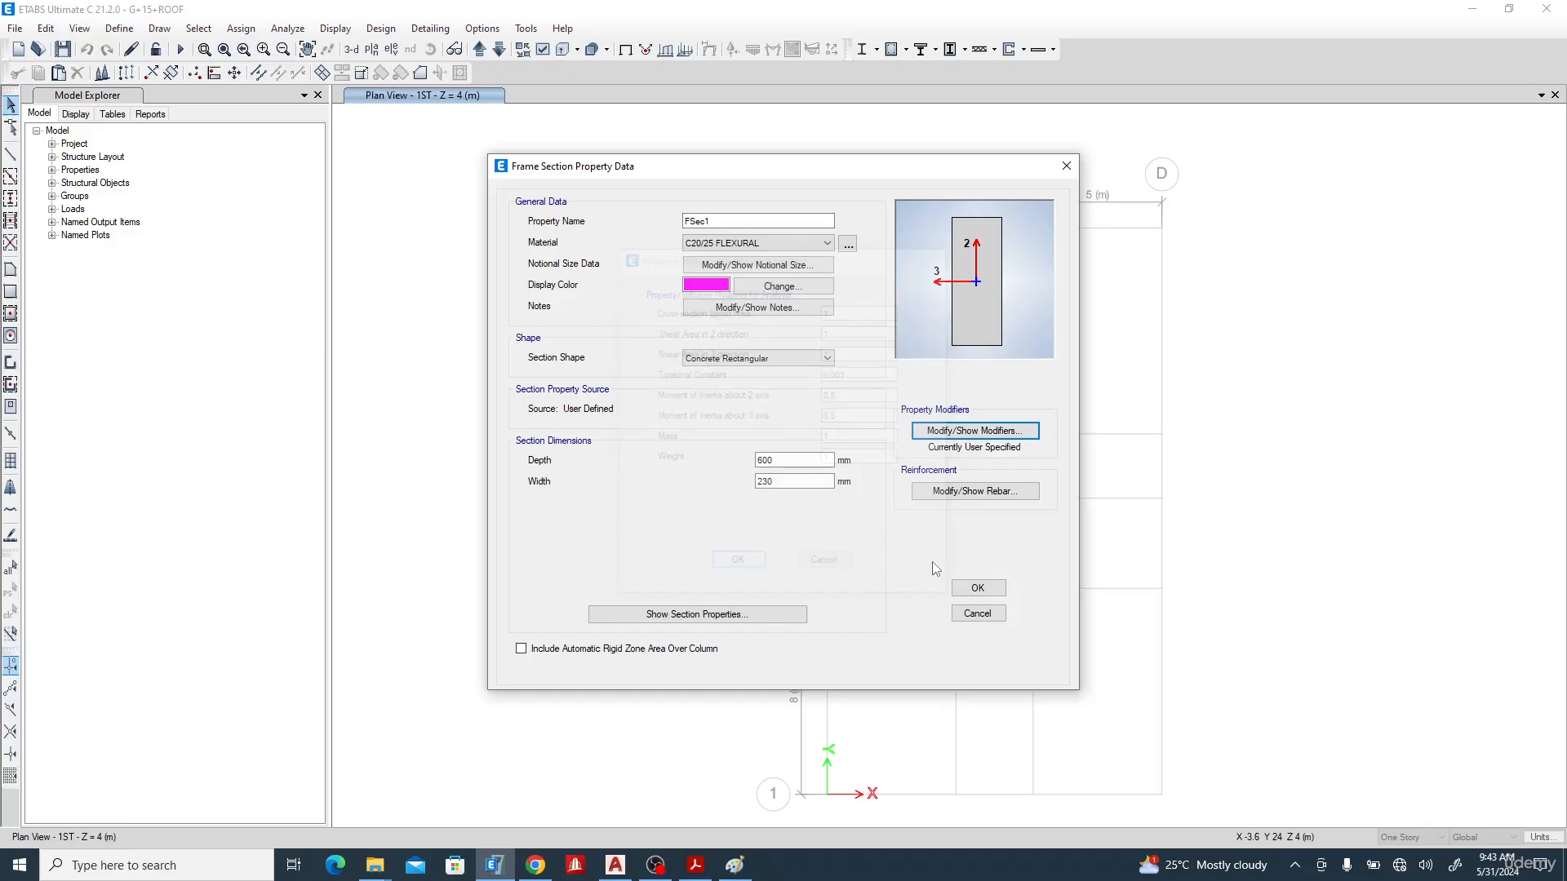
left_click(1001, 495)
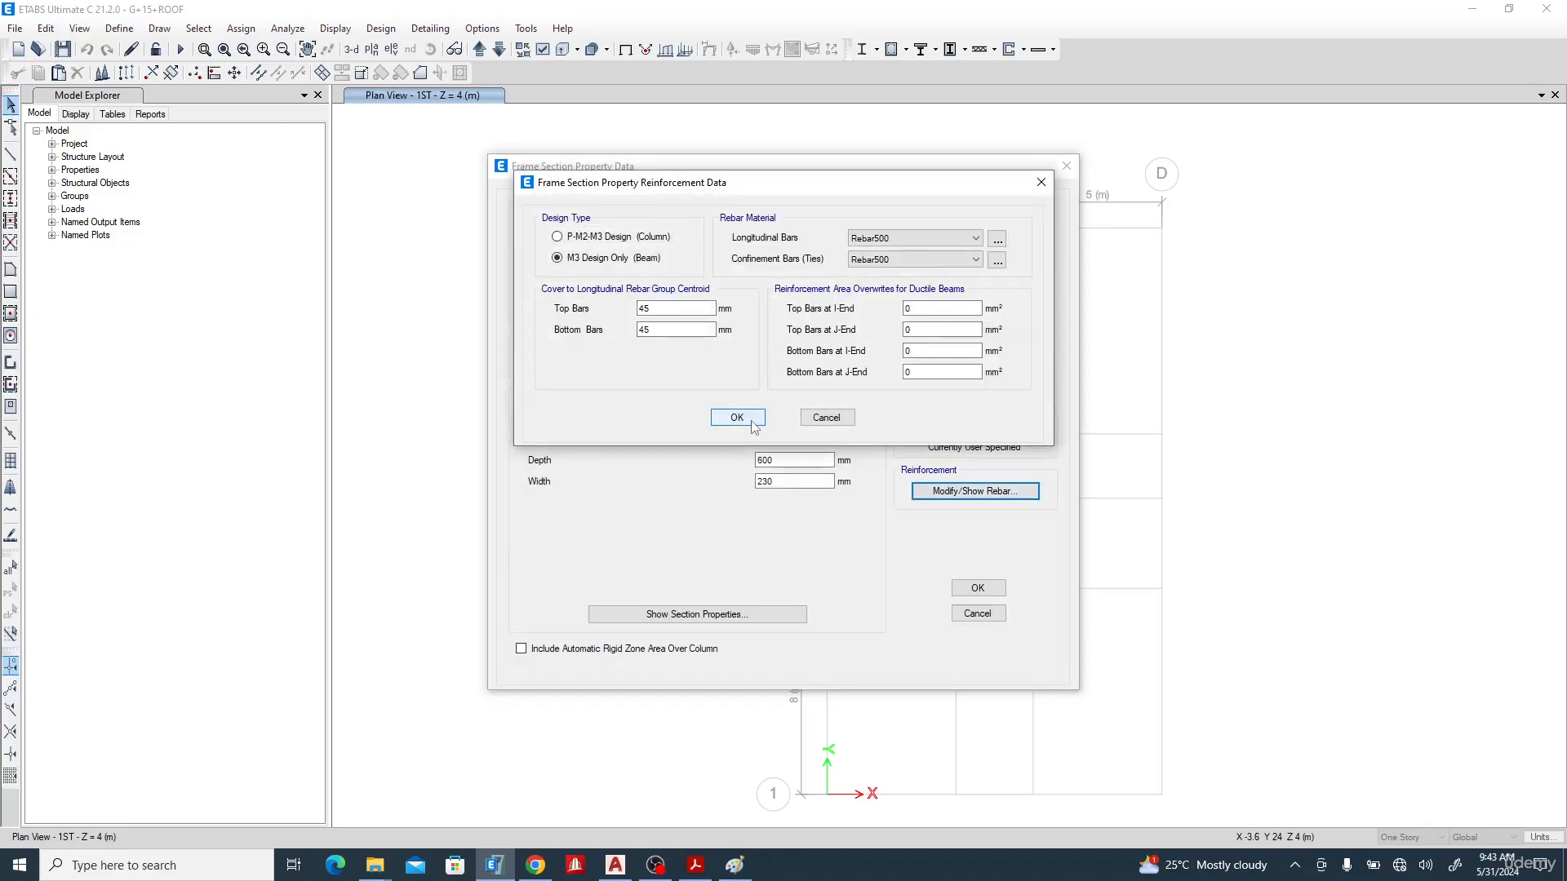
left_click(736, 417)
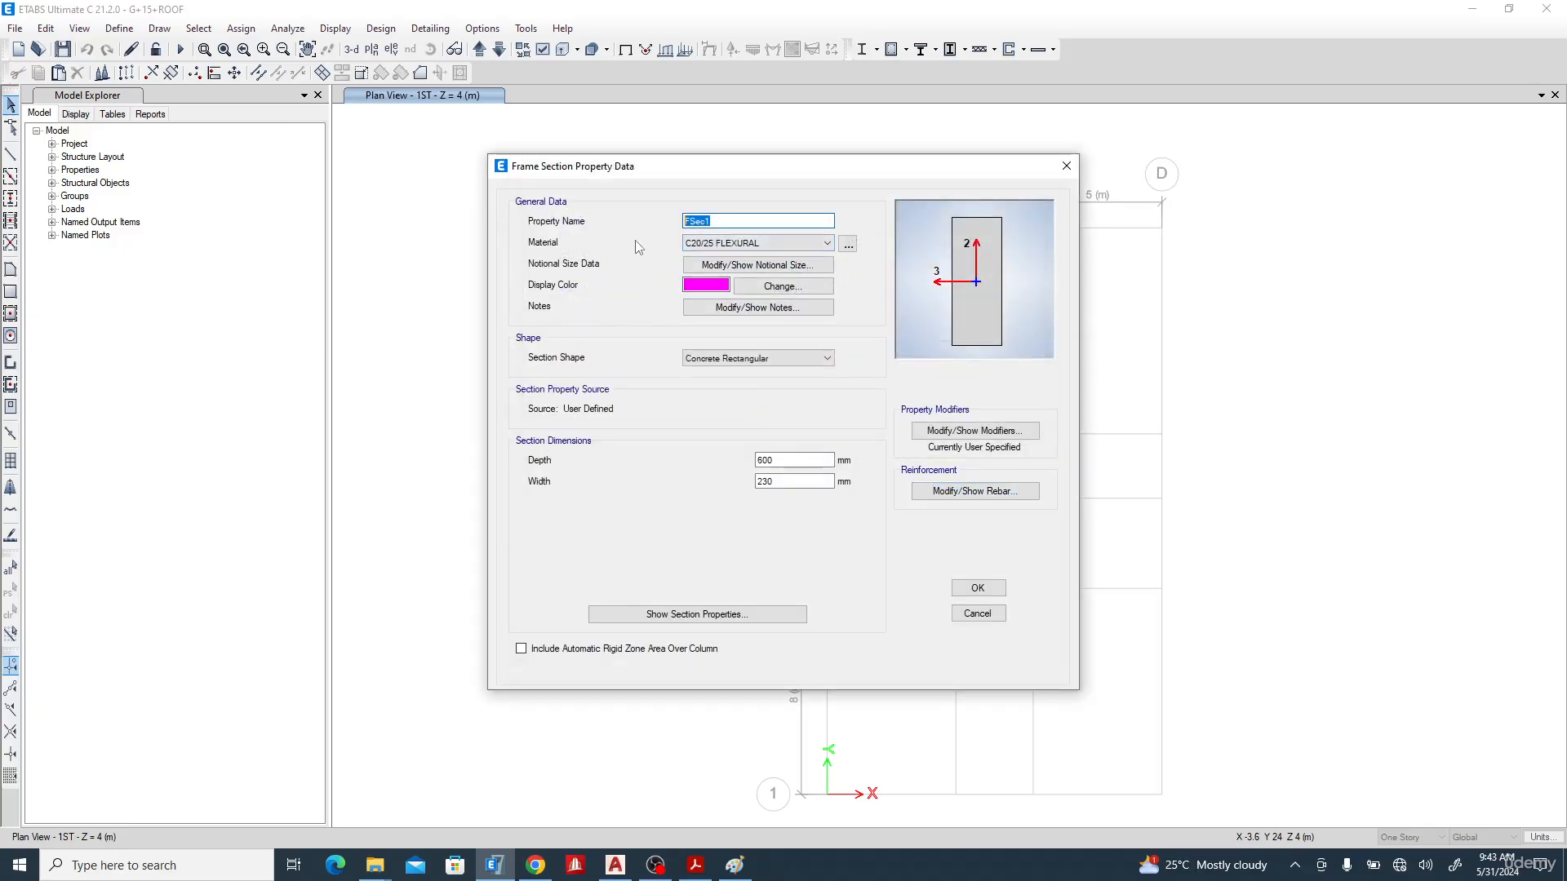
- Name the copied section ROOF BEAM, set its depth to 450 mm and accept it
type("ROOF BEAM")
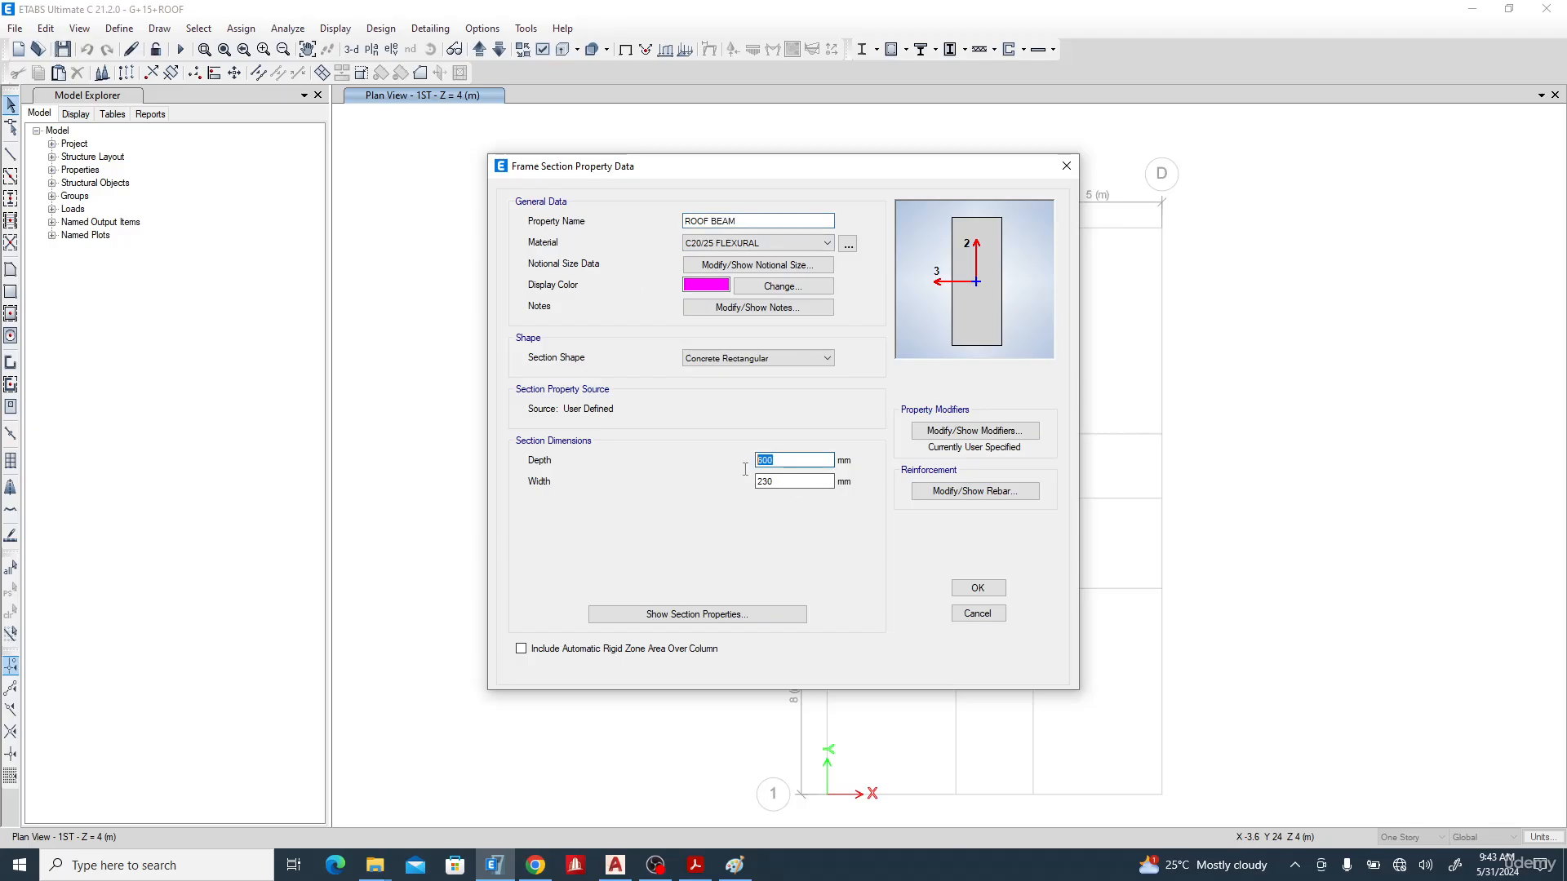
left_click_drag(812, 461, 745, 474)
type("450")
left_click(979, 589)
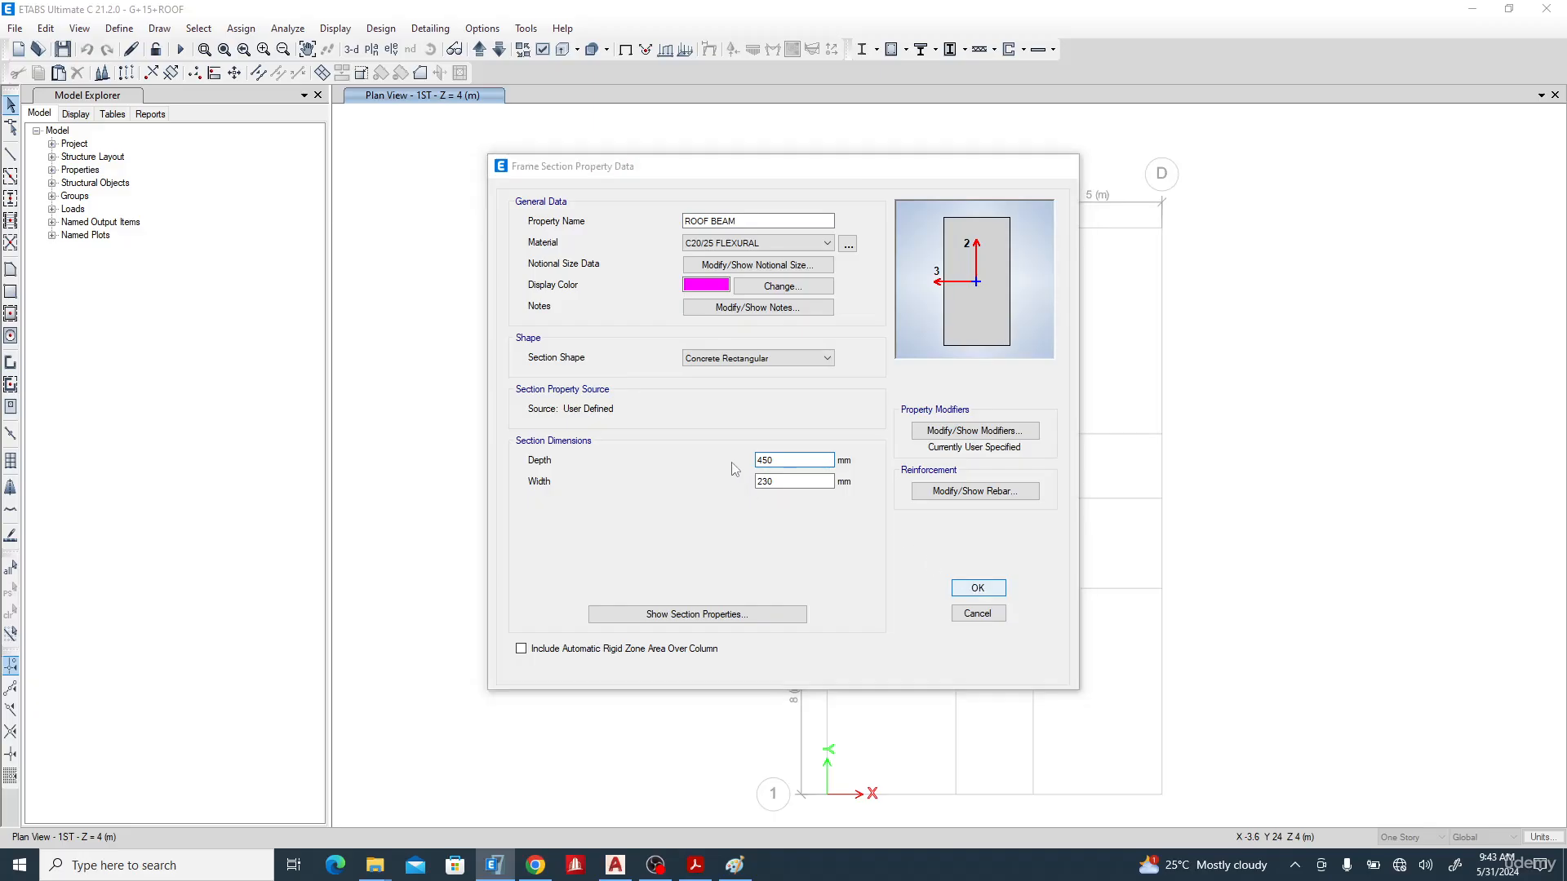
- Delete the ConcBm frame section property
left_click(619, 395)
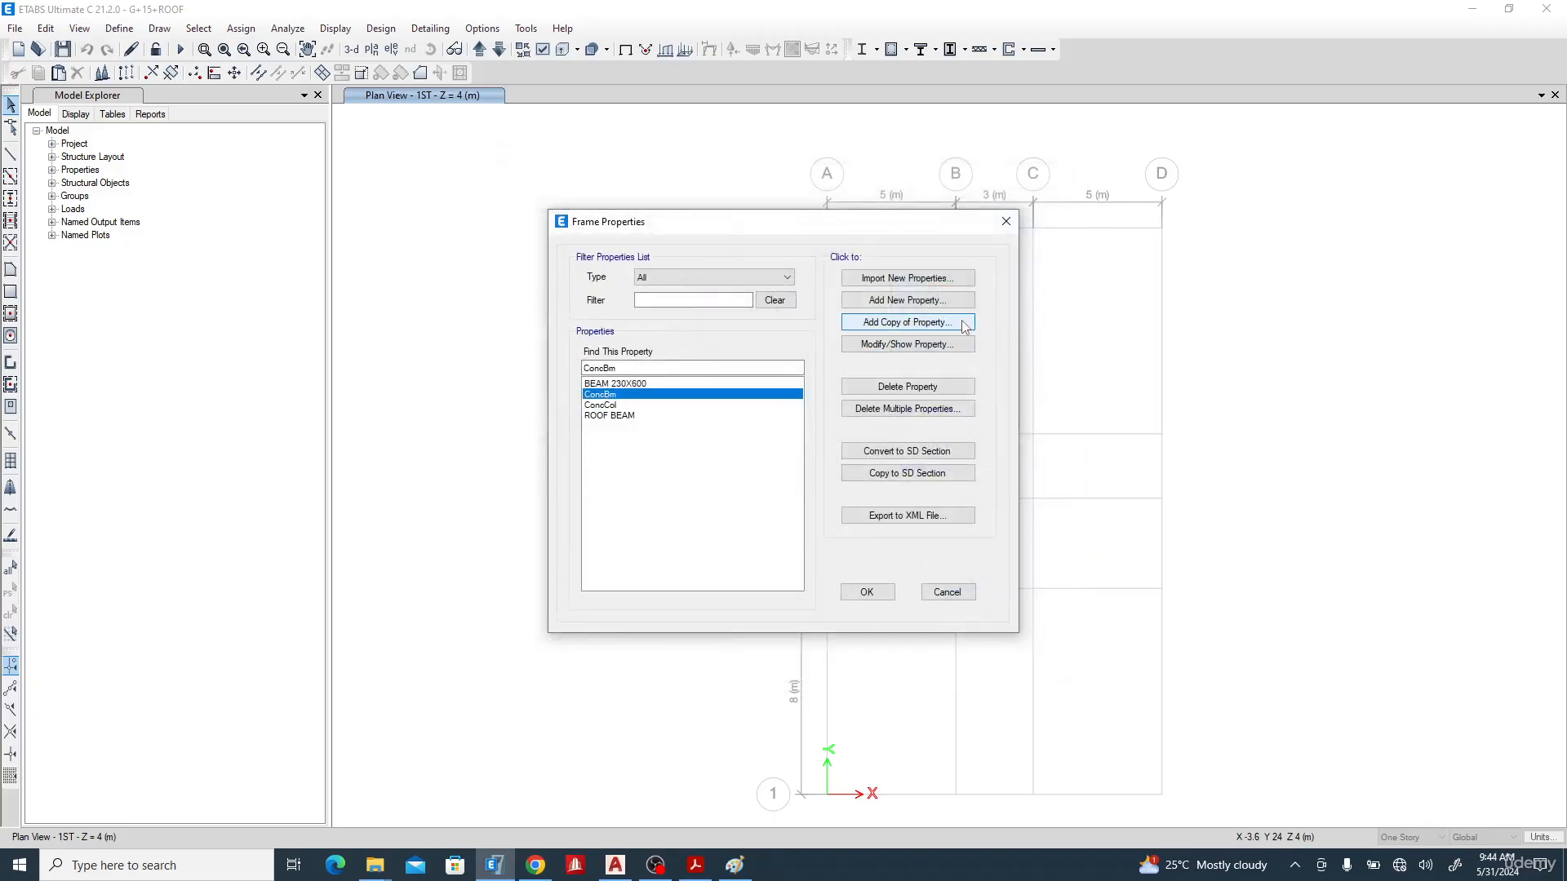
left_click(926, 389)
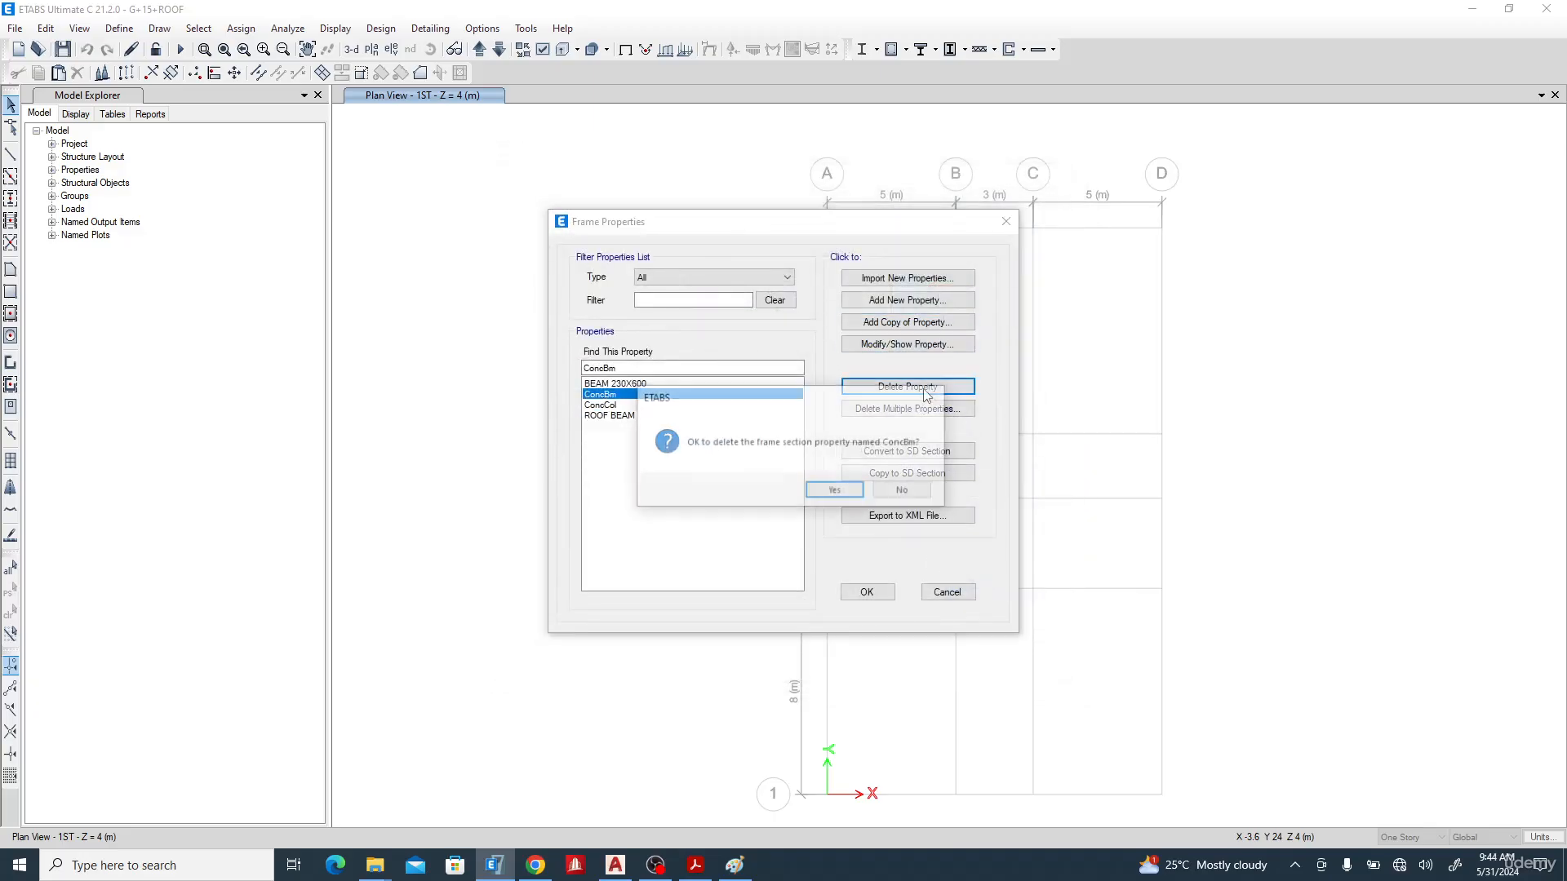
left_click(835, 490)
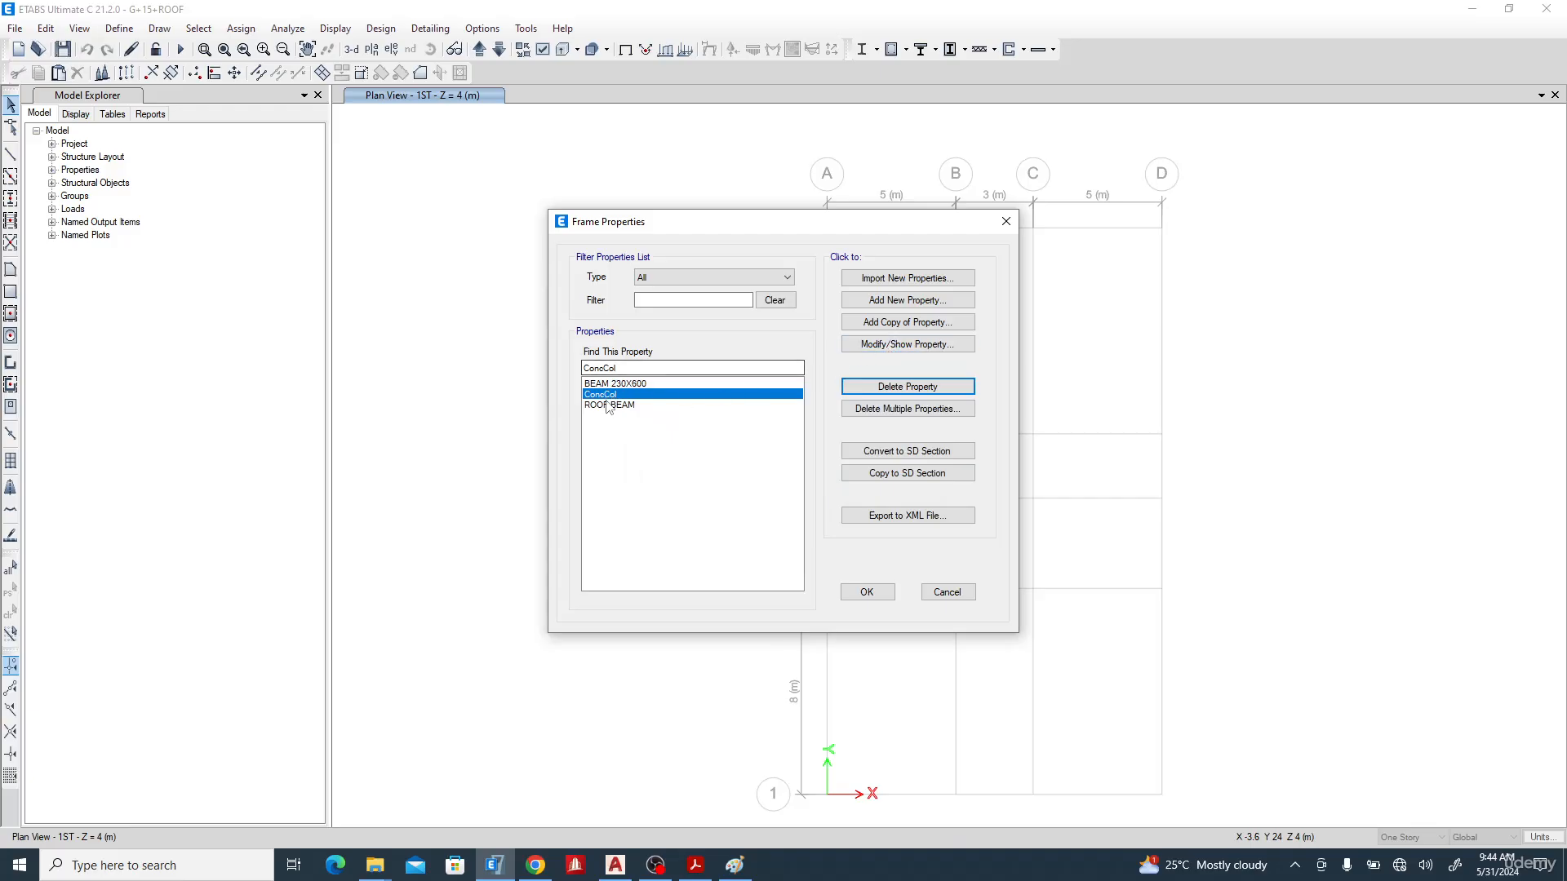
- Rename the ConcCol section as COLUMN 300X750 and assign it the C35/45 COMPRESSION material
left_click(951, 346)
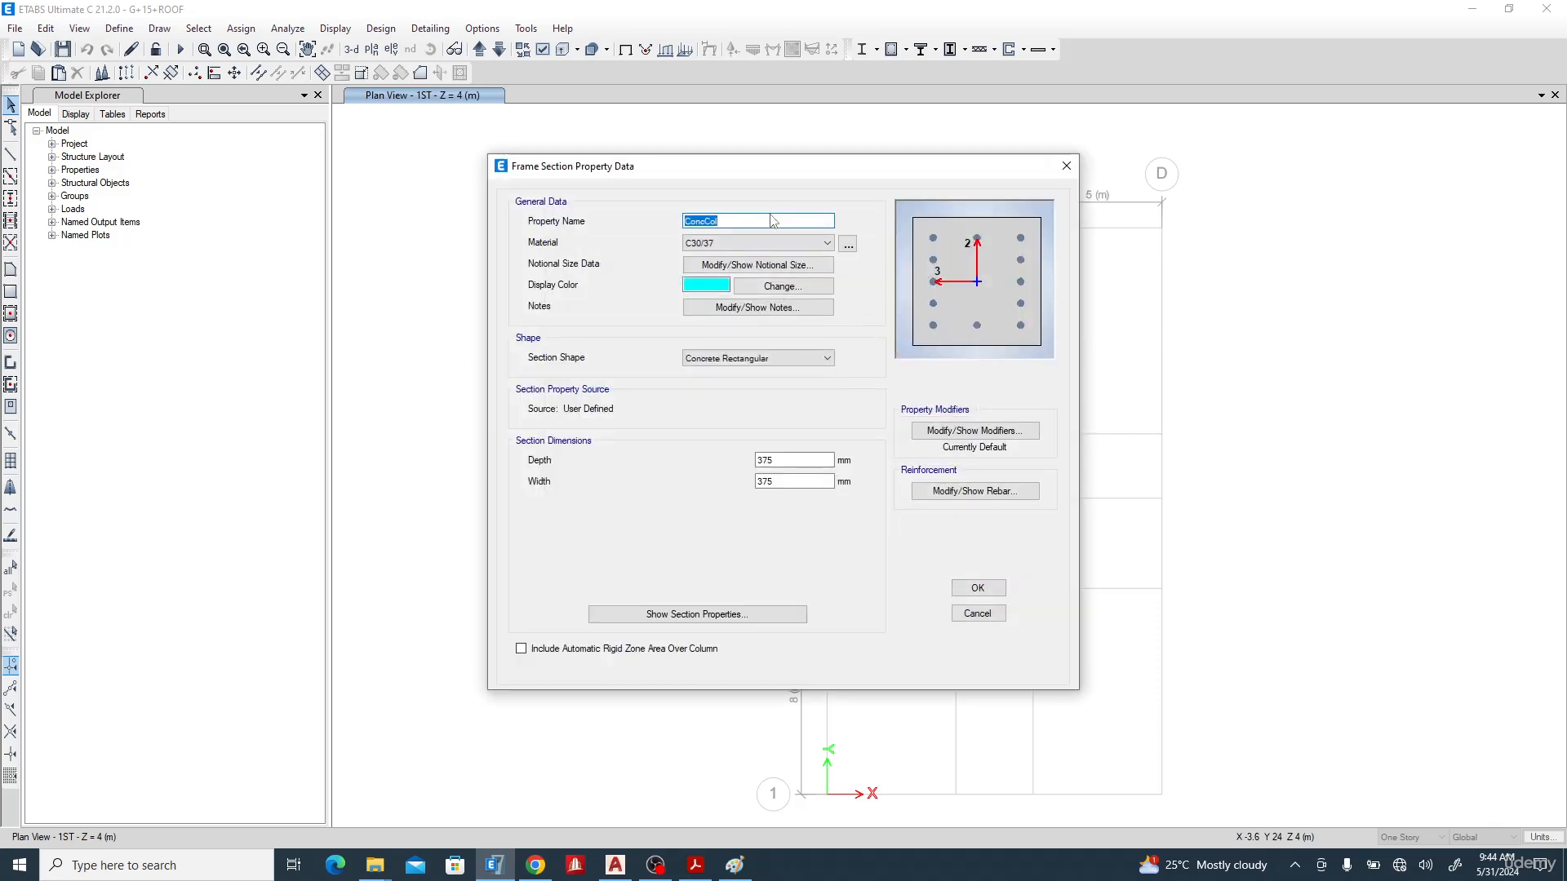
type("COLUMN")
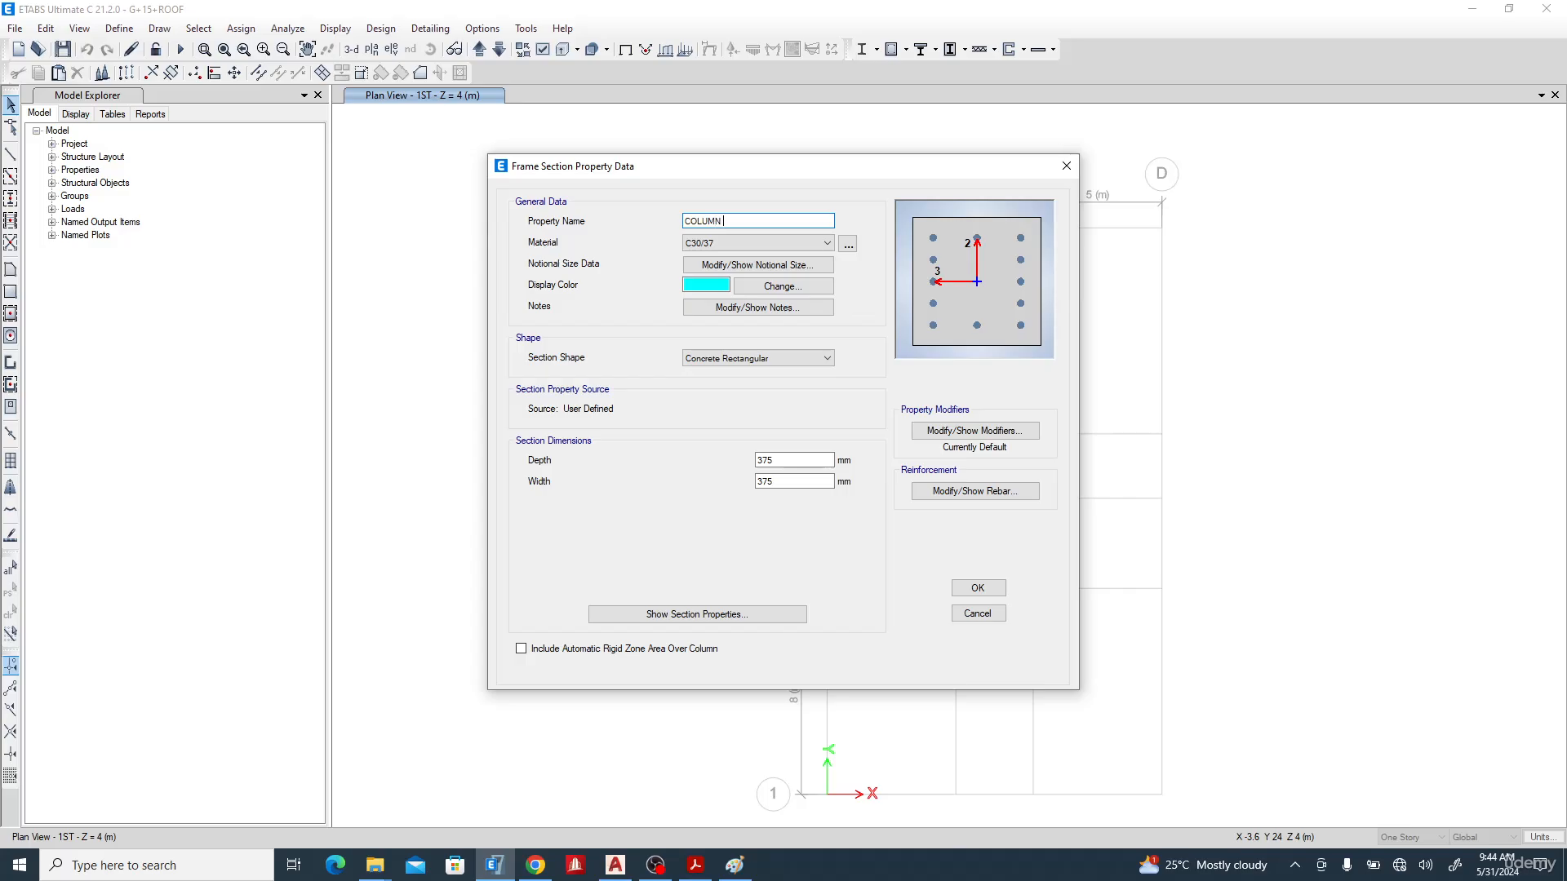
type(" 300X750")
left_click(765, 243)
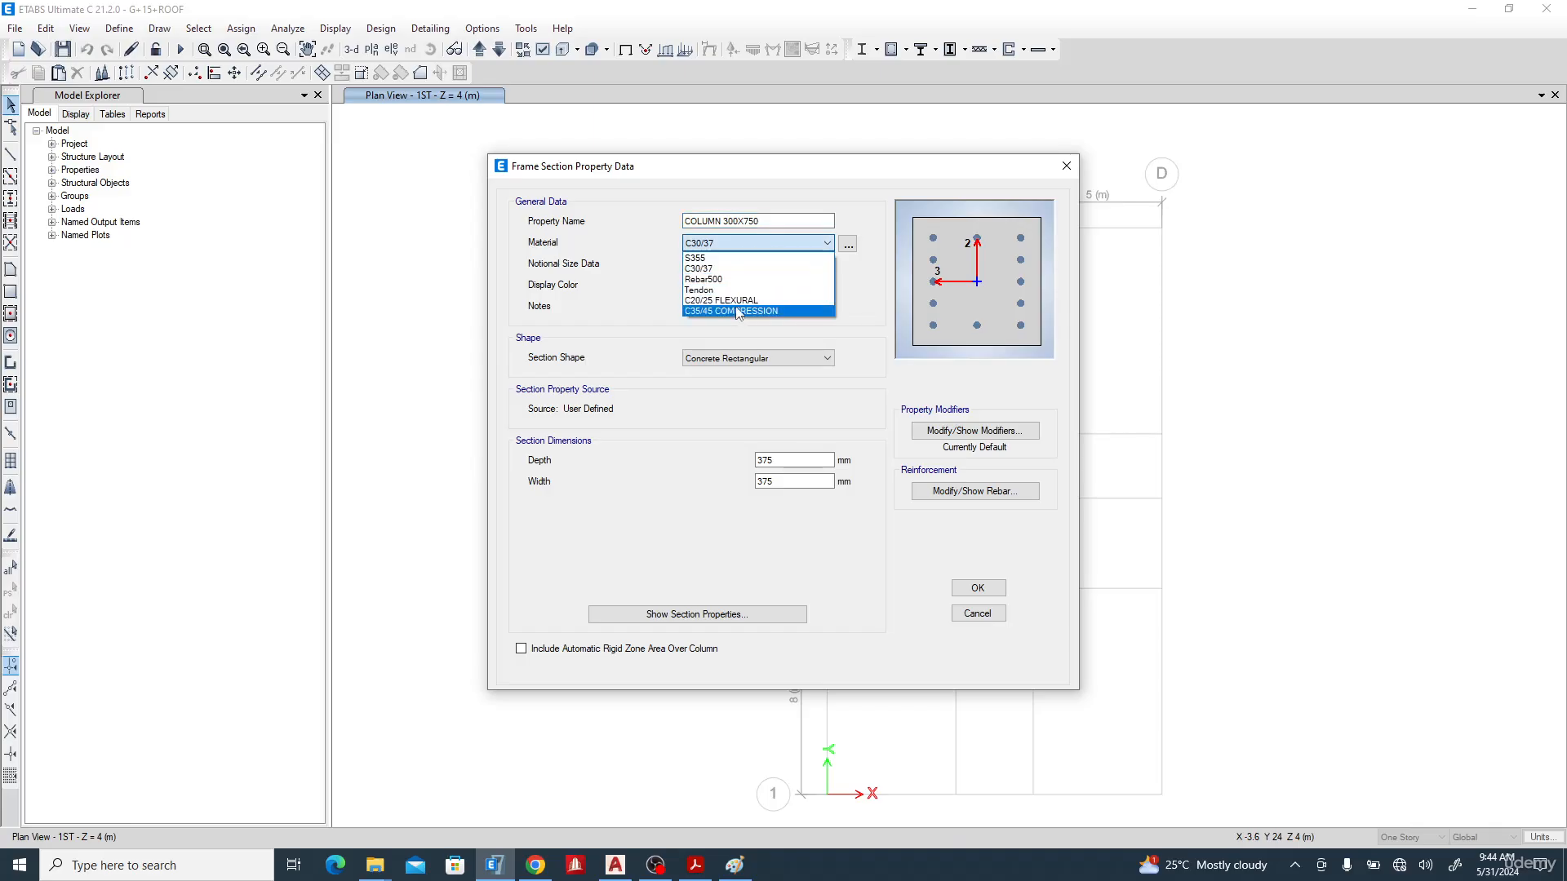
left_click(744, 312)
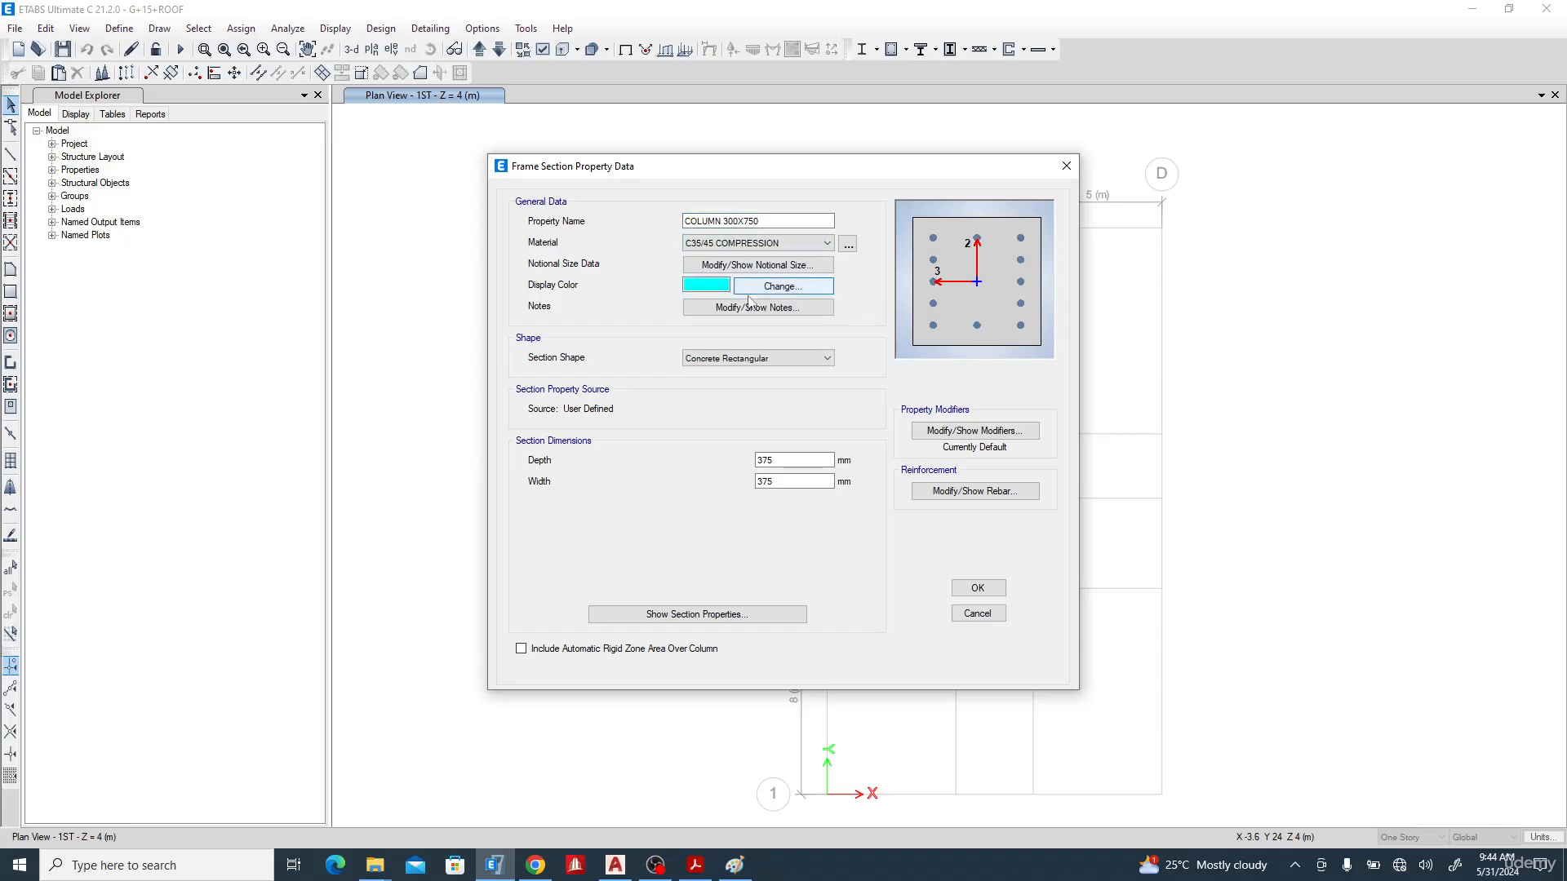
- Set the column section's depth to 750 mm and its width to 300 mm
double_click(776, 462)
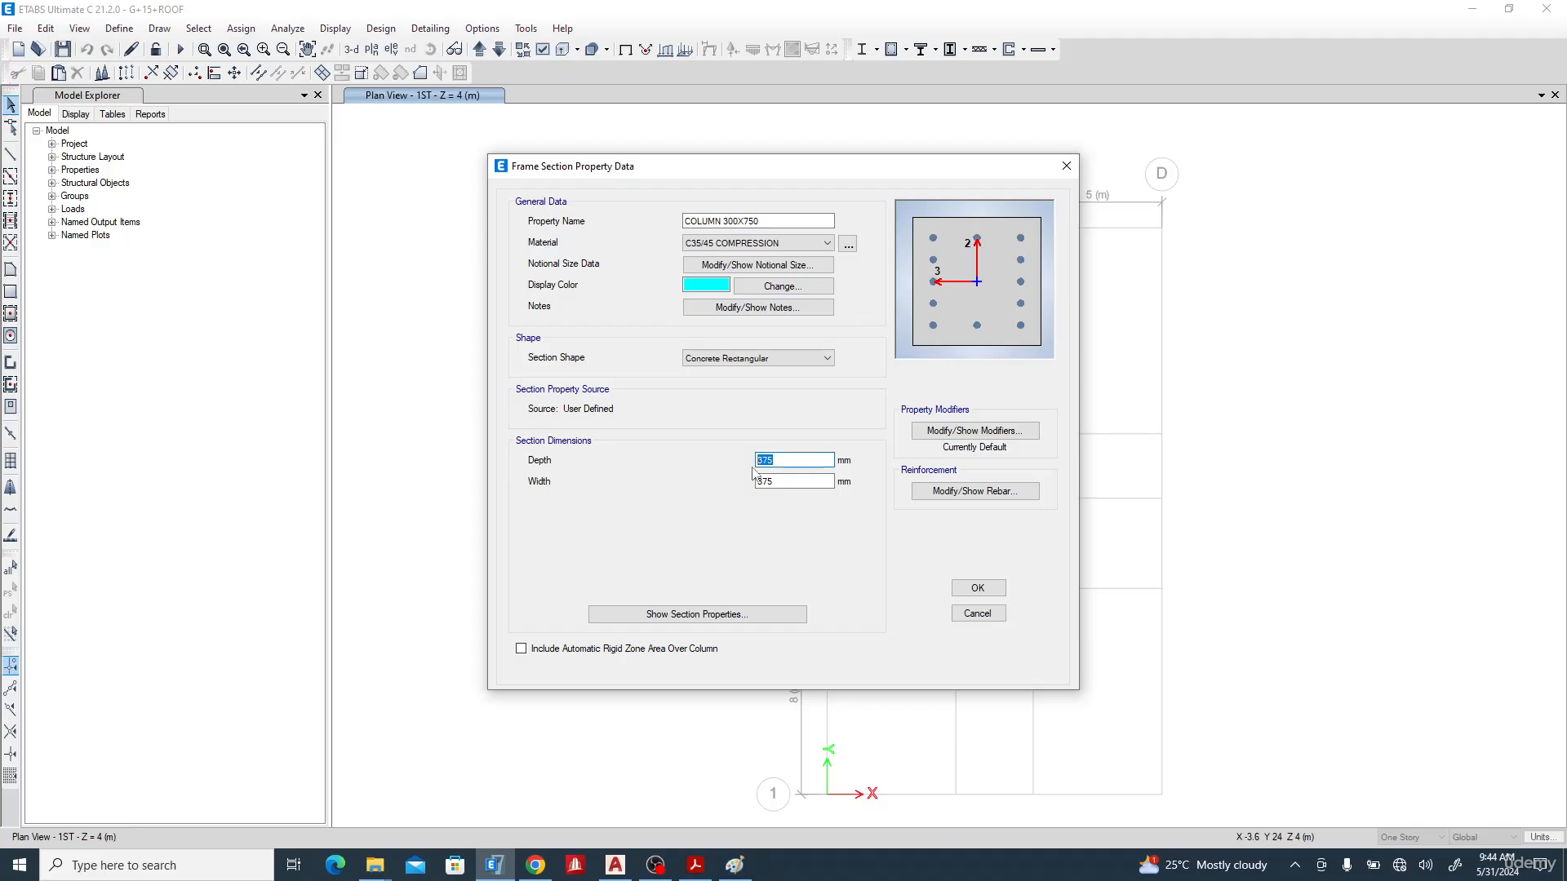
type("7")
left_click(778, 482)
left_click(771, 483)
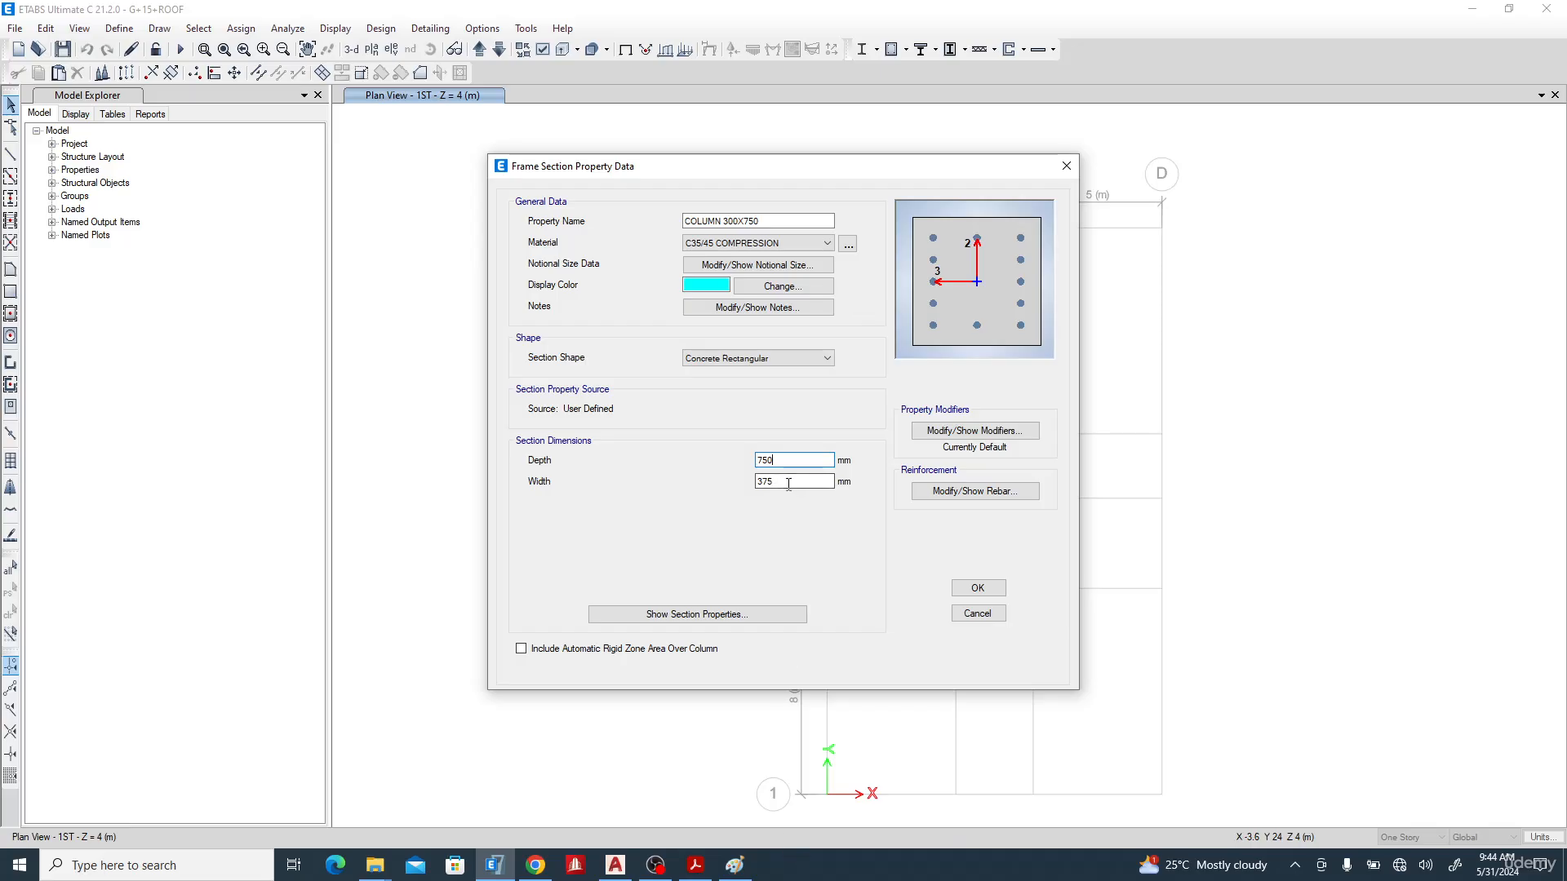
left_click(790, 483)
double_click(784, 483)
type("3")
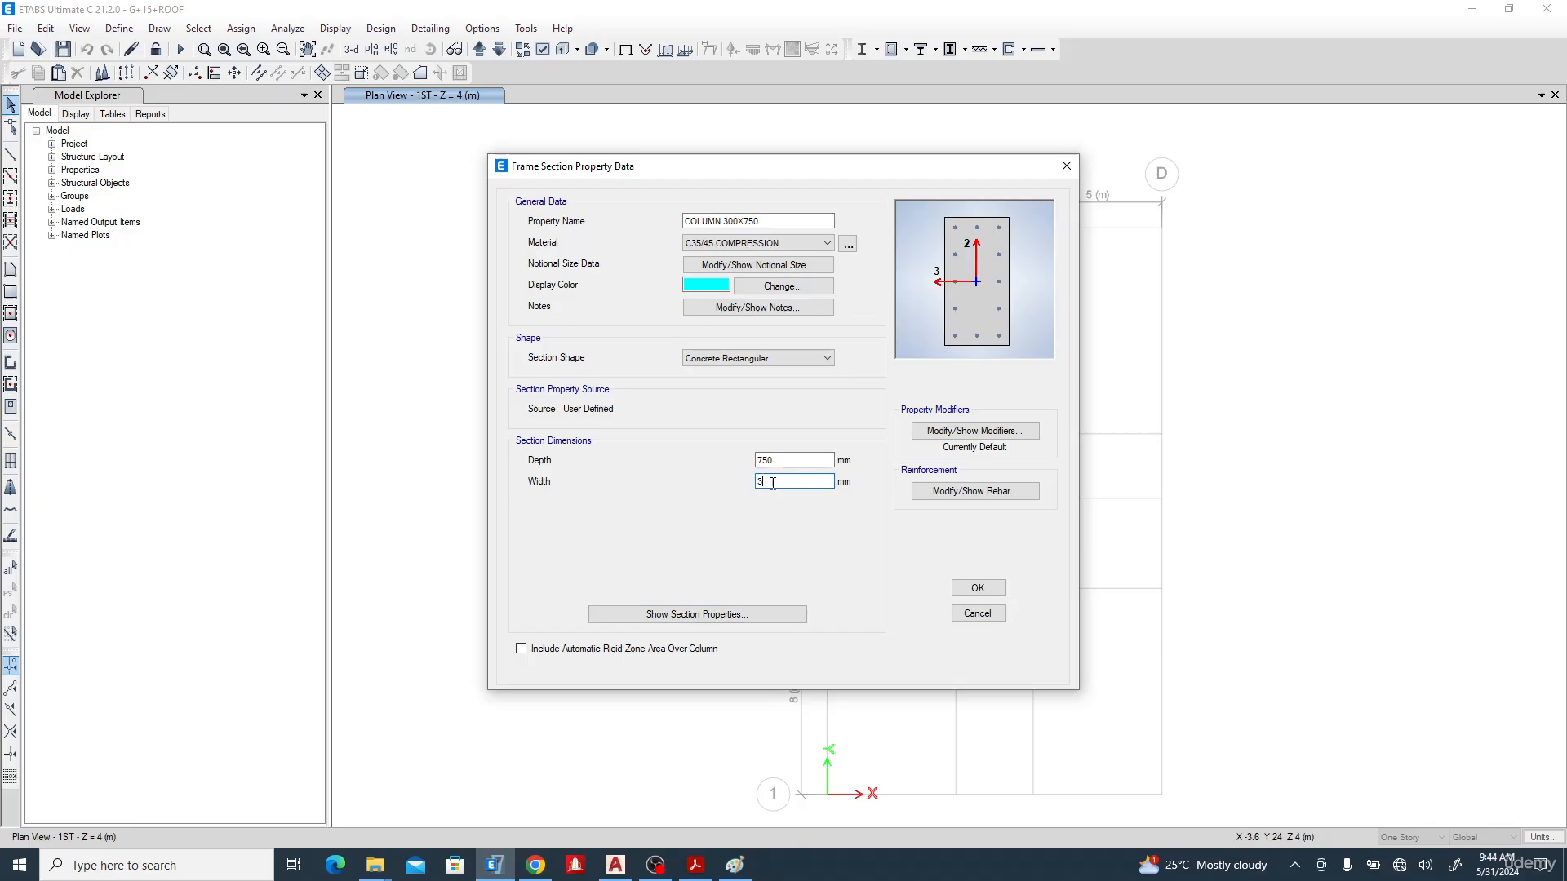
type("00")
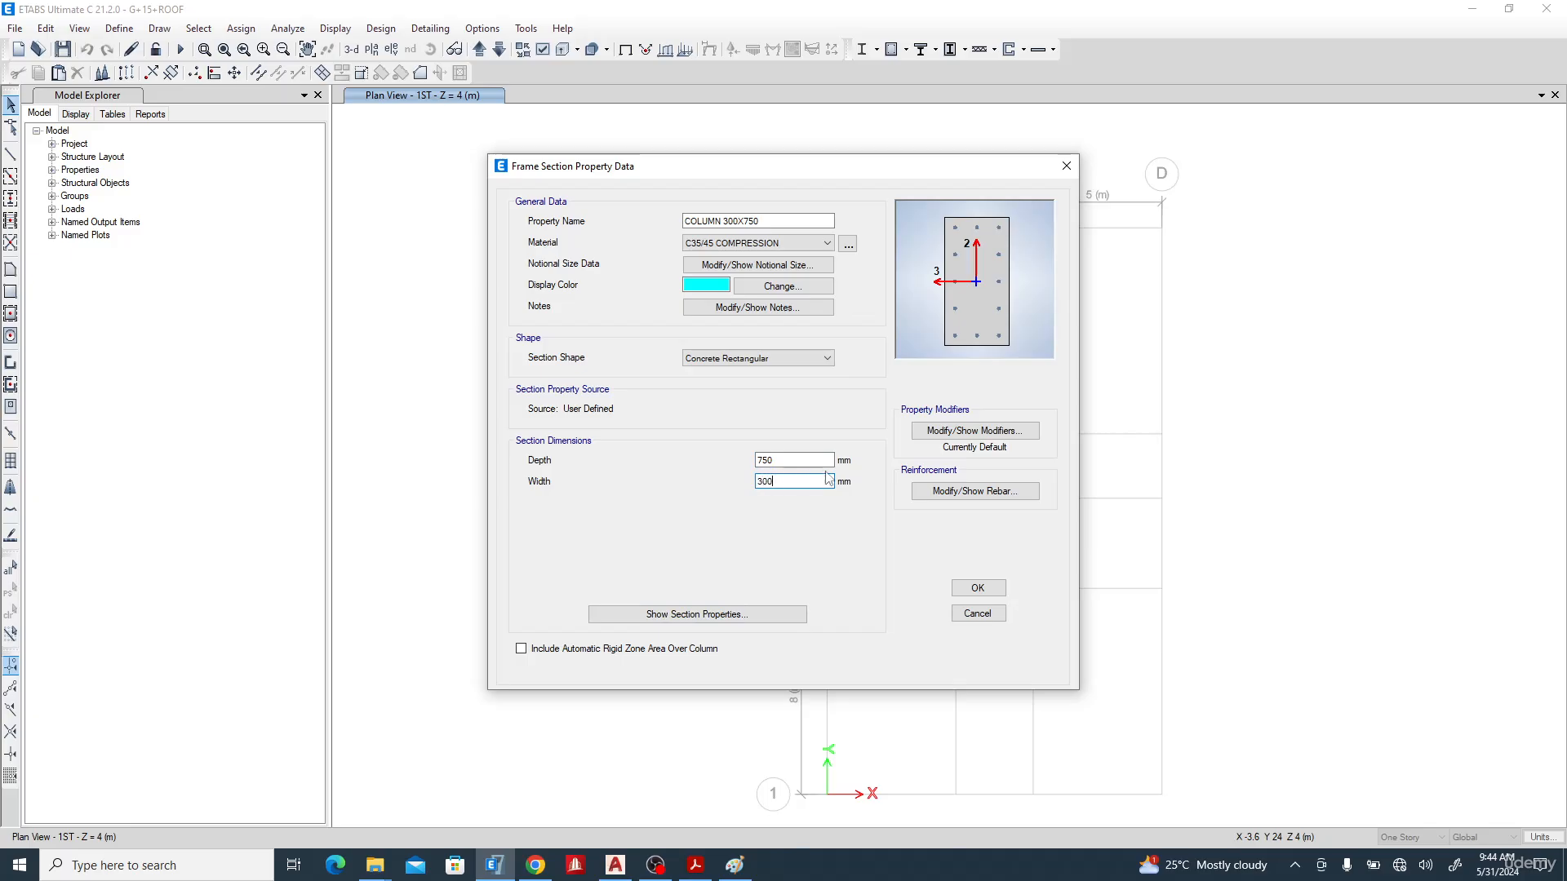
- Set the column's stiffness modifiers for moment of inertia about the 2 and 3 axes to 0.5
left_click(977, 430)
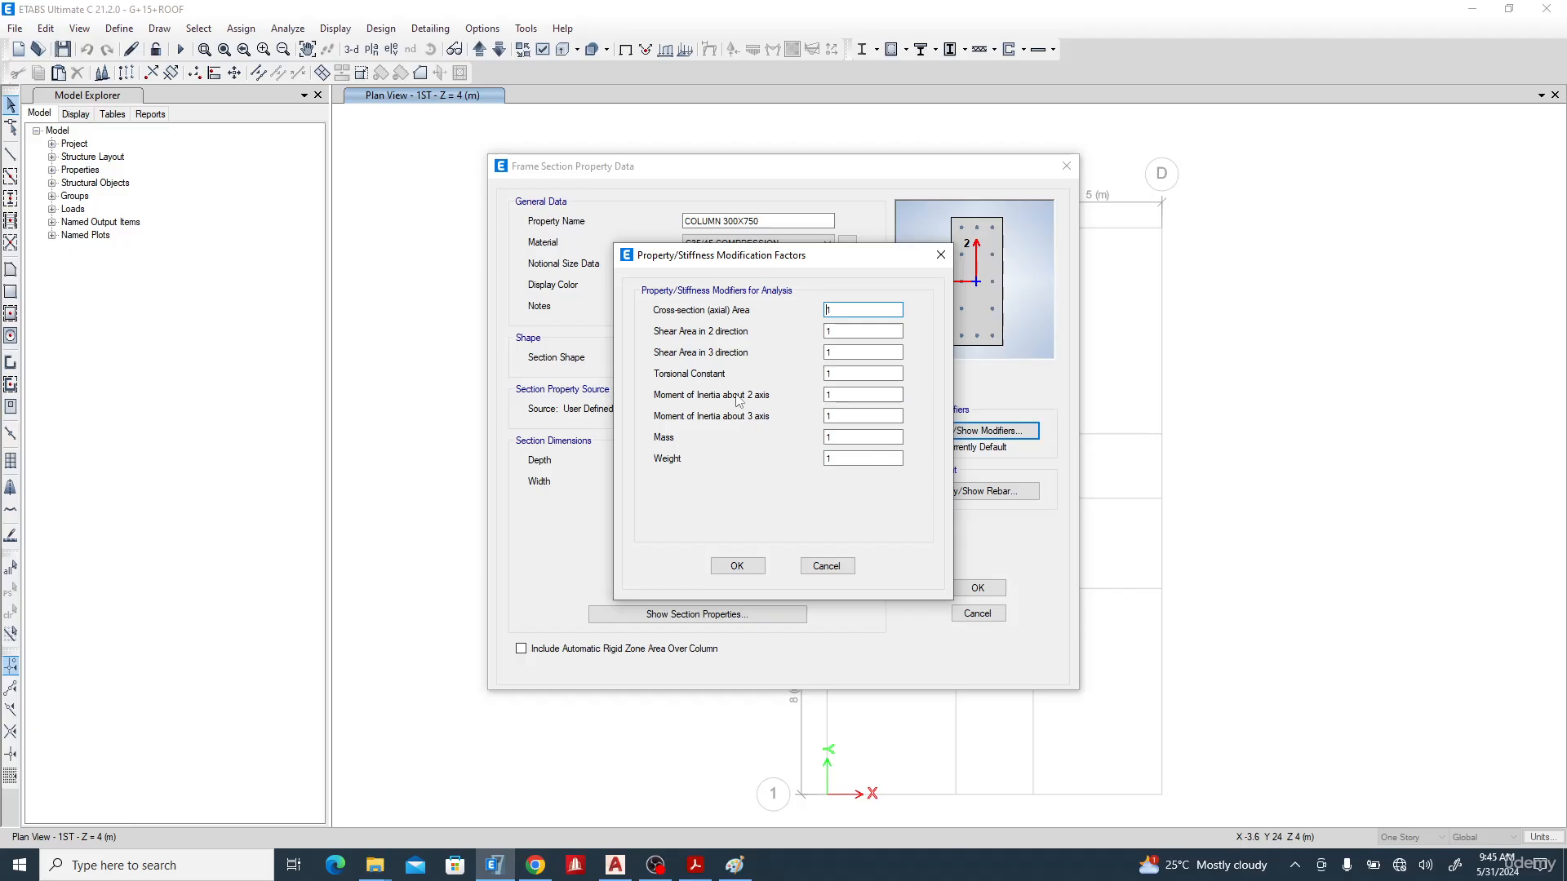
double_click(826, 396)
type(".5")
double_click(843, 416)
type(".5")
left_click(737, 567)
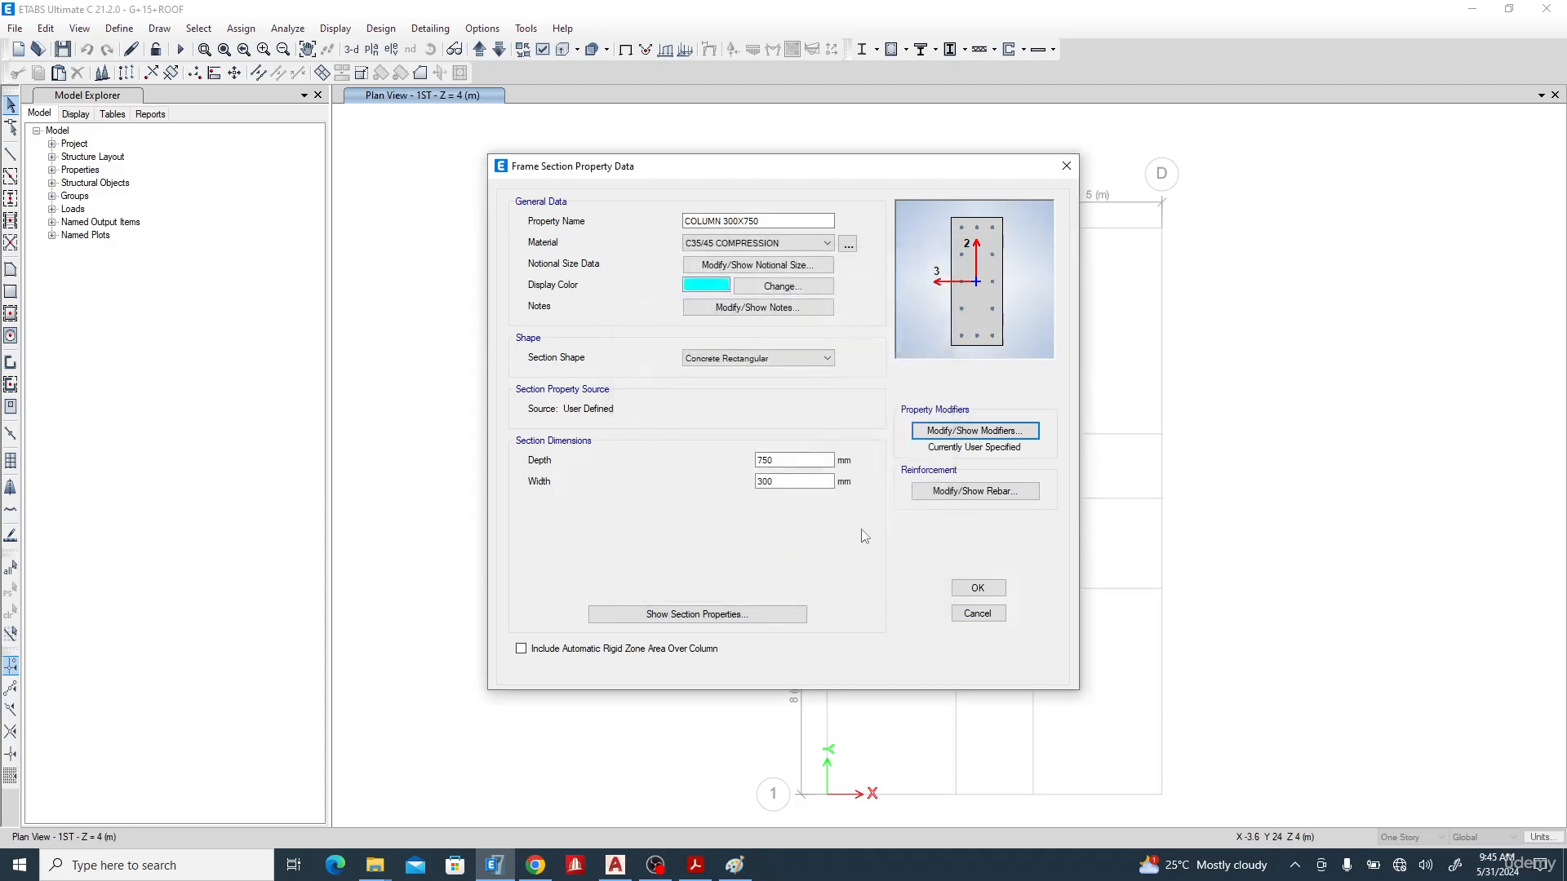
- Set the column reinforcement to be designed, with size 16 longitudinal and corner bars, and accept the frame sections
left_click(975, 491)
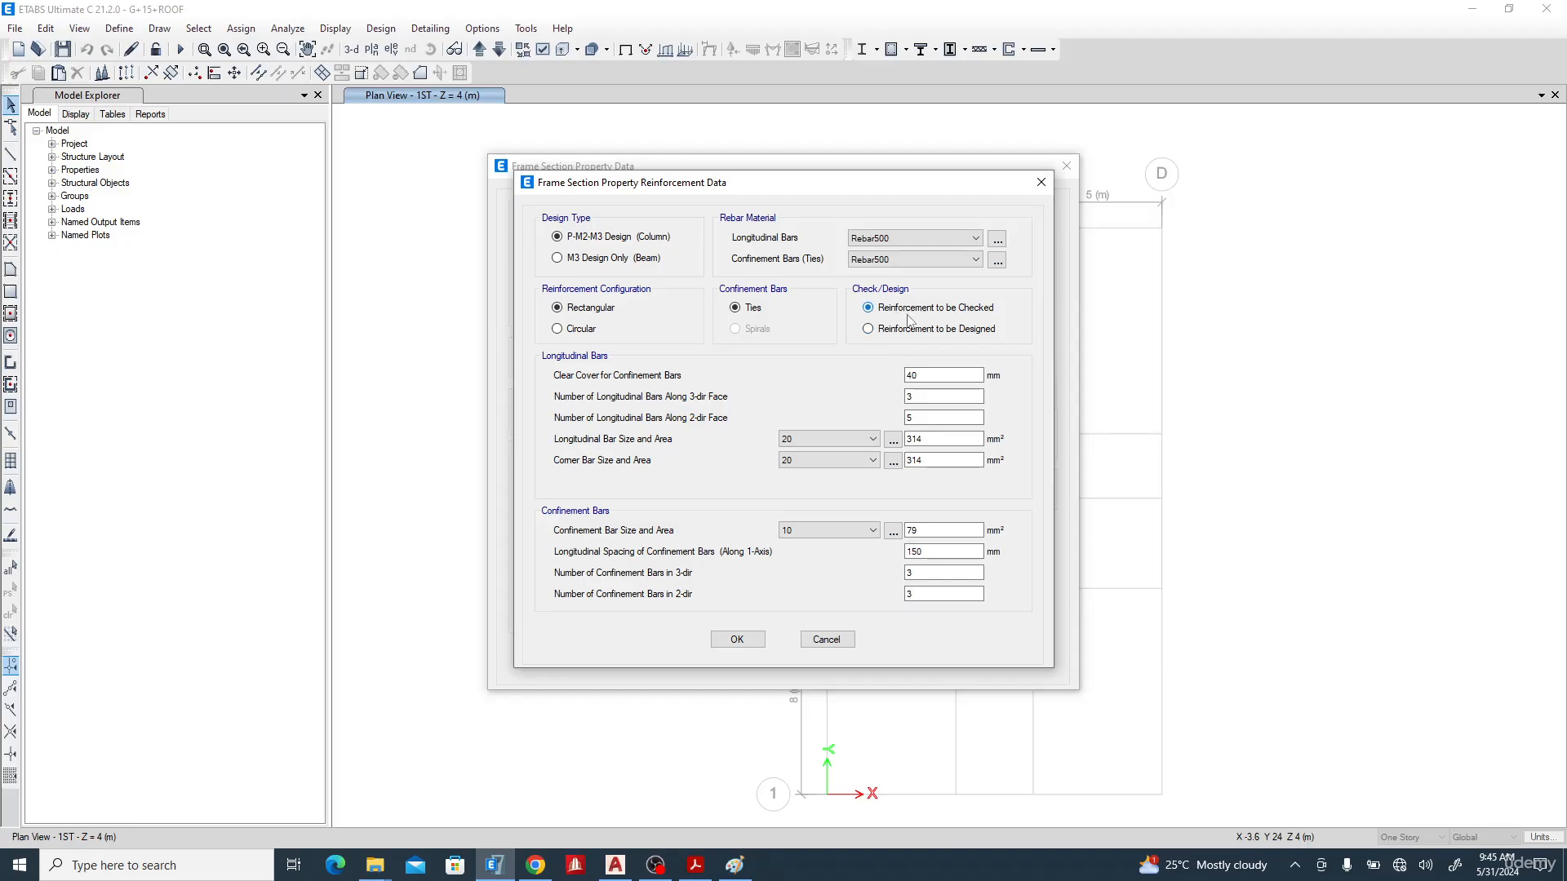
left_click(923, 442)
left_click(919, 399)
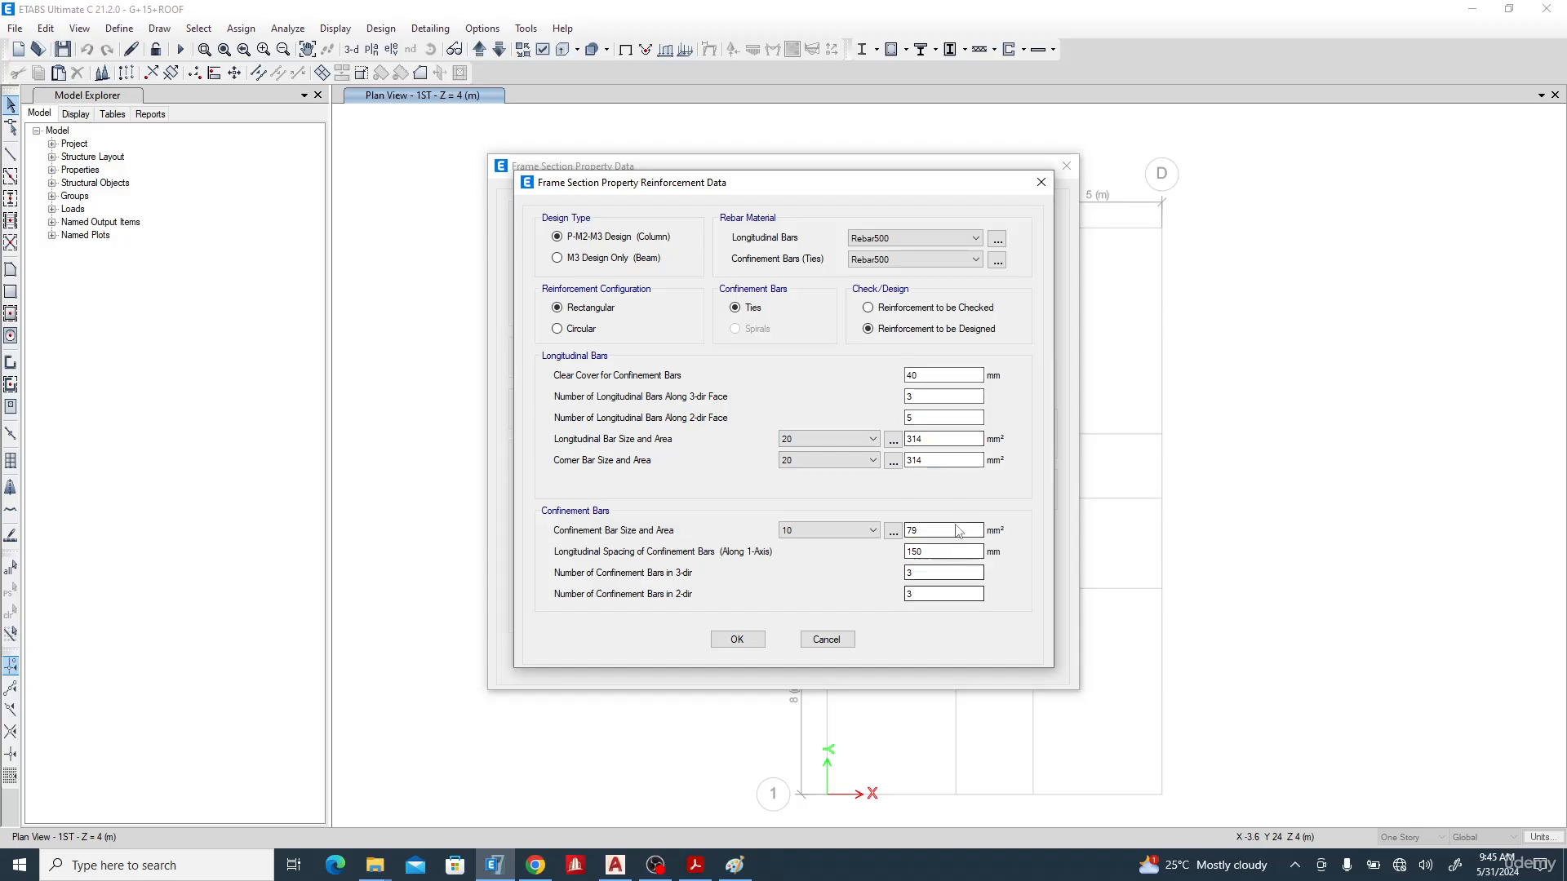
left_click(849, 438)
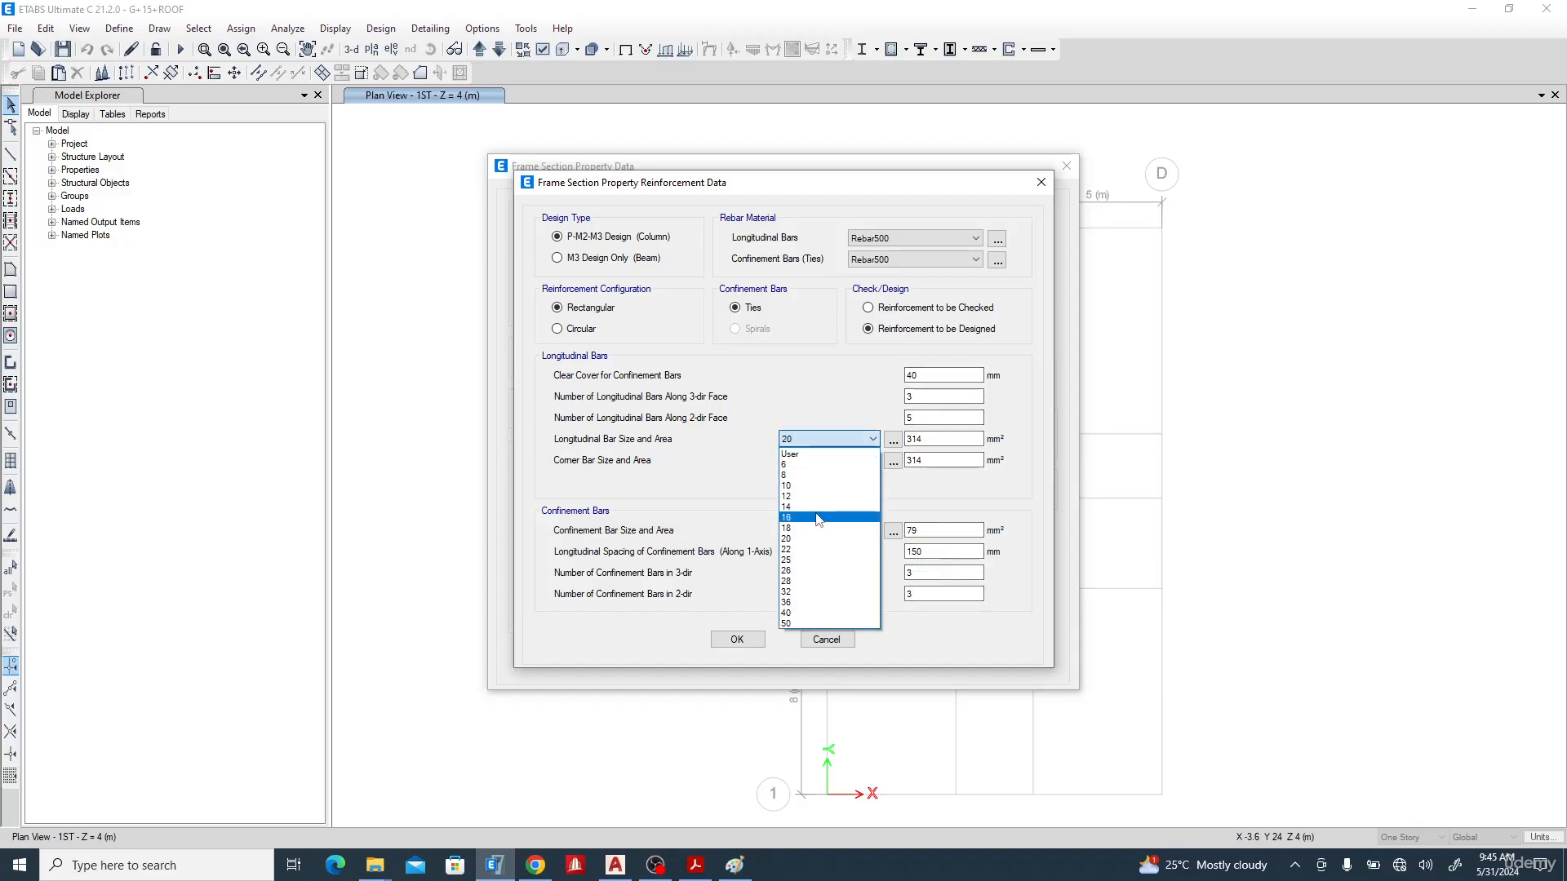
left_click(816, 517)
left_click(824, 461)
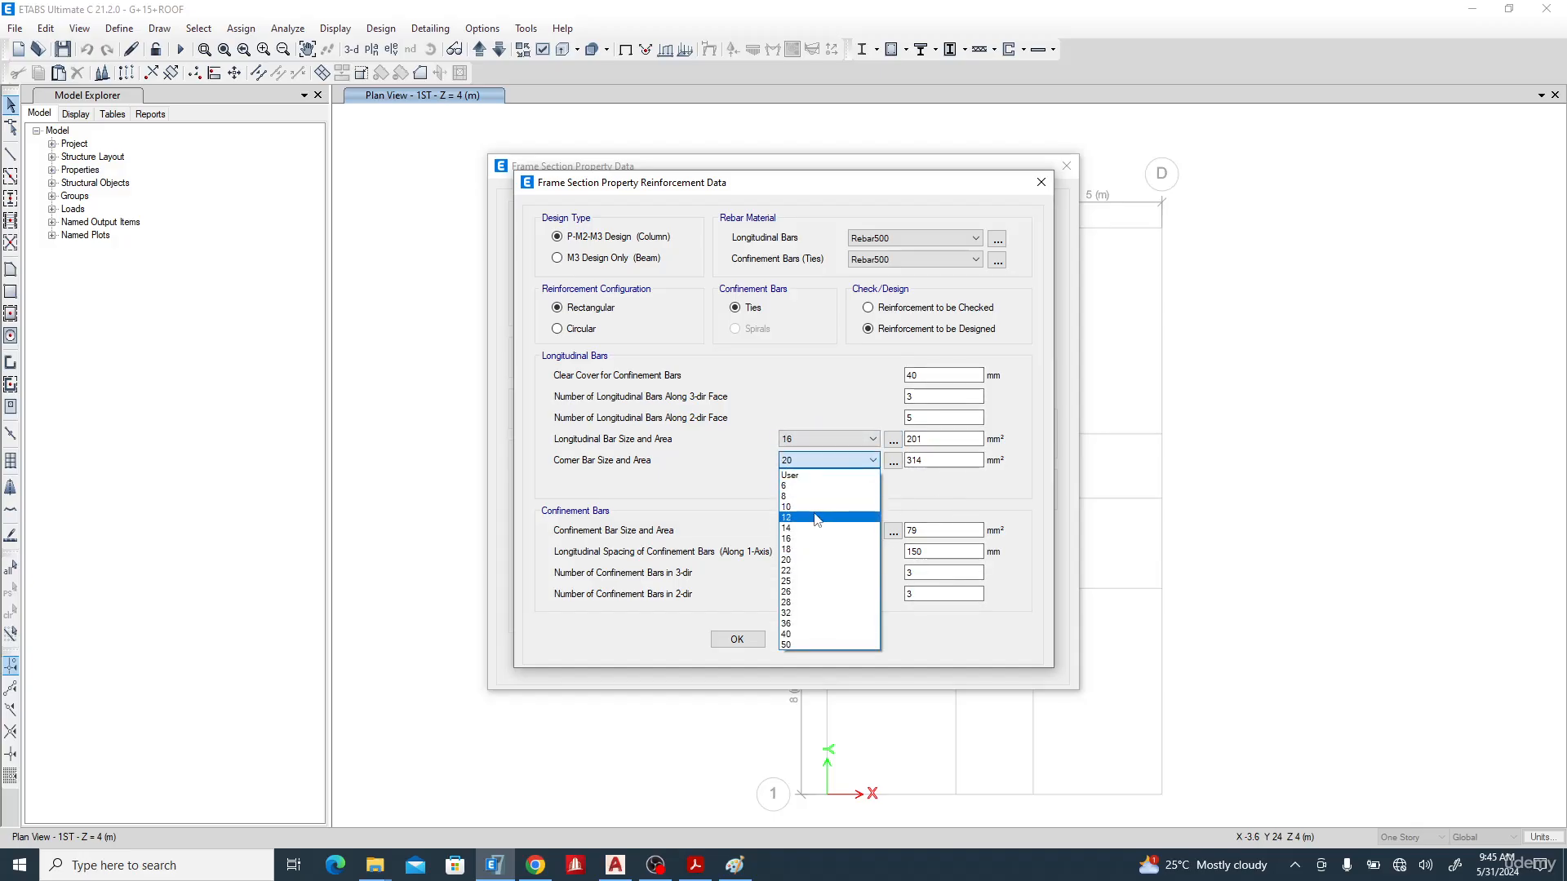
left_click(813, 539)
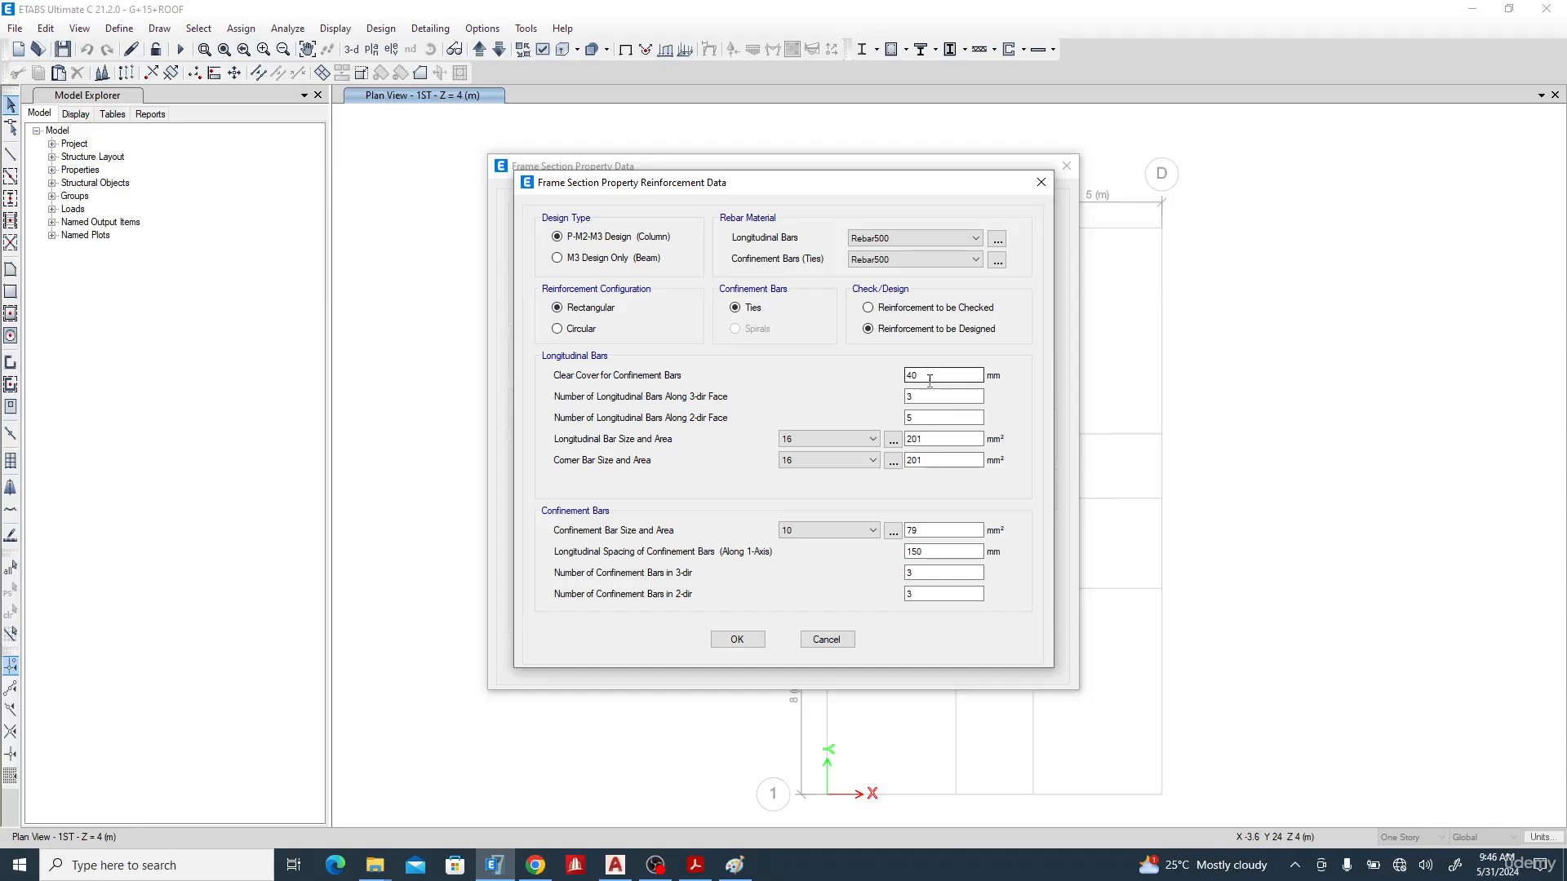
left_click(738, 640)
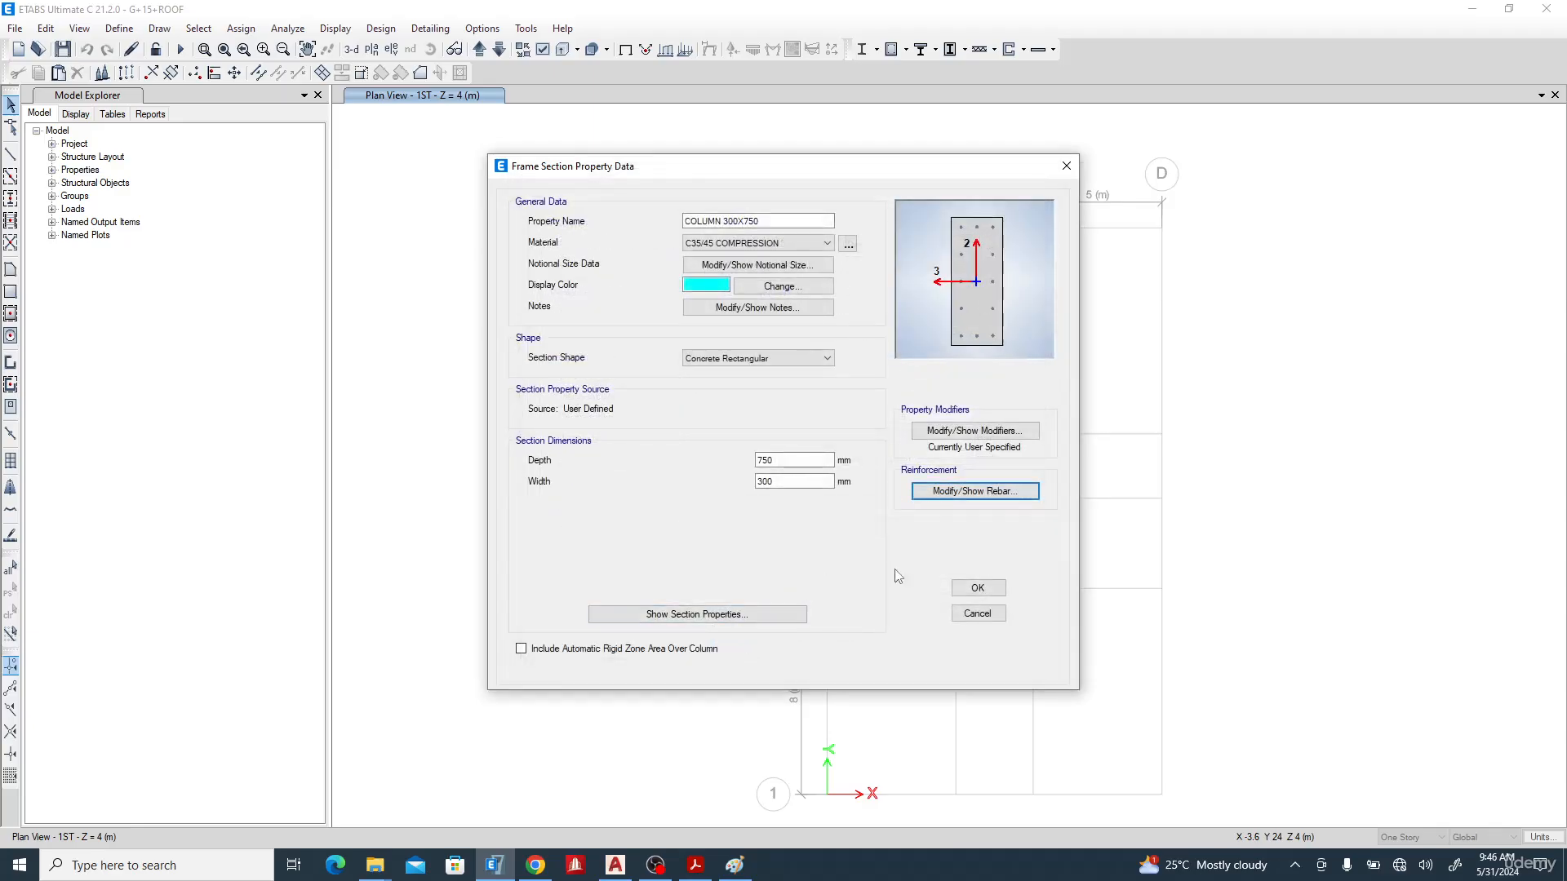
left_click(976, 590)
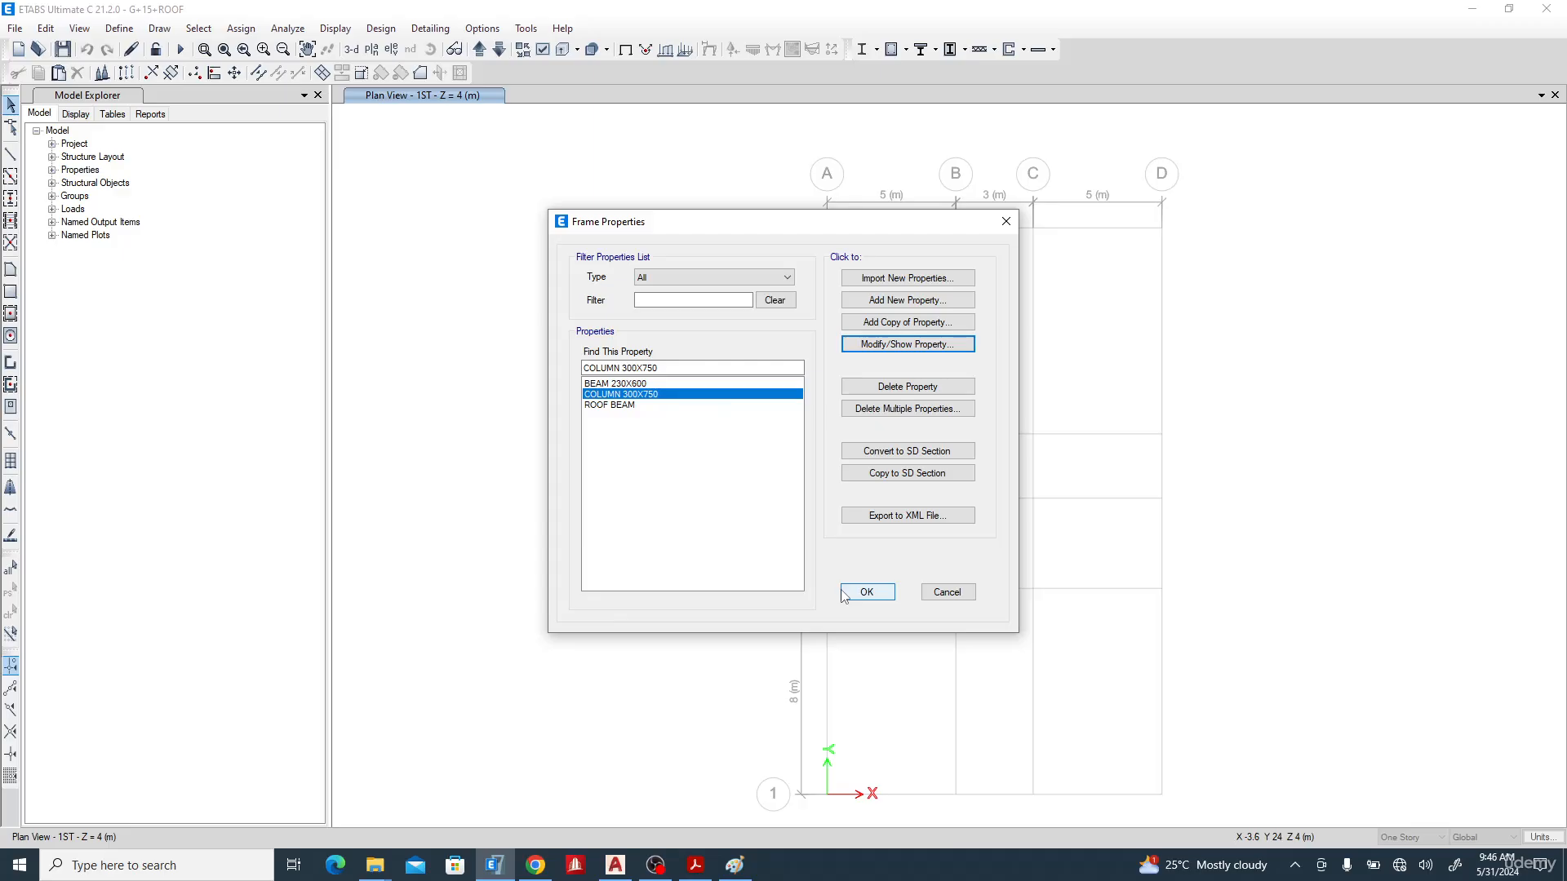
left_click(865, 592)
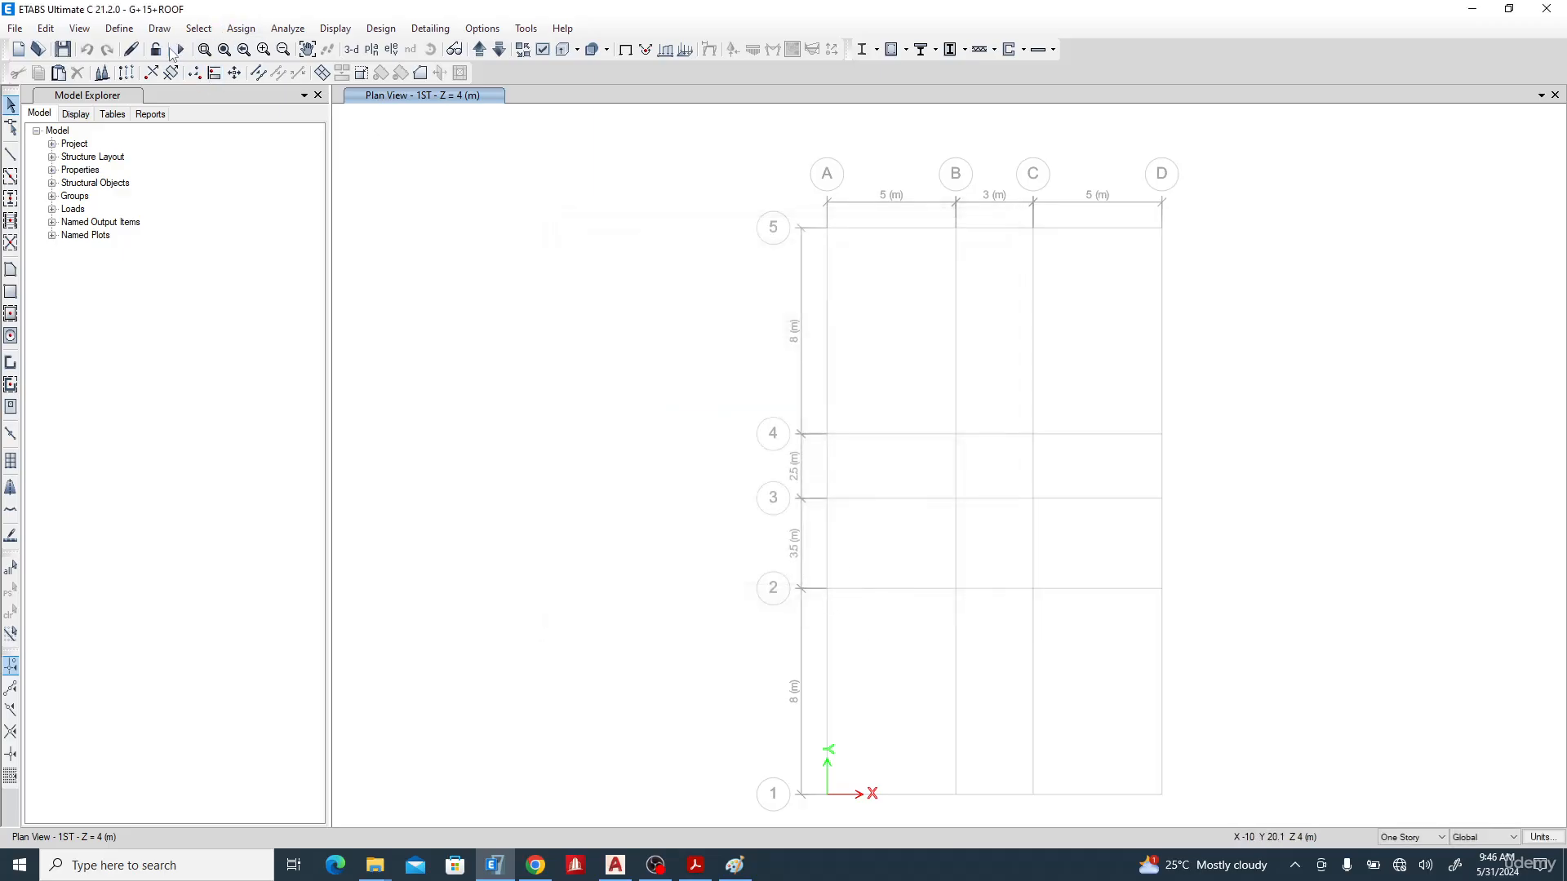
- Open the slab section properties and delete the Plank1 property
left_click(119, 27)
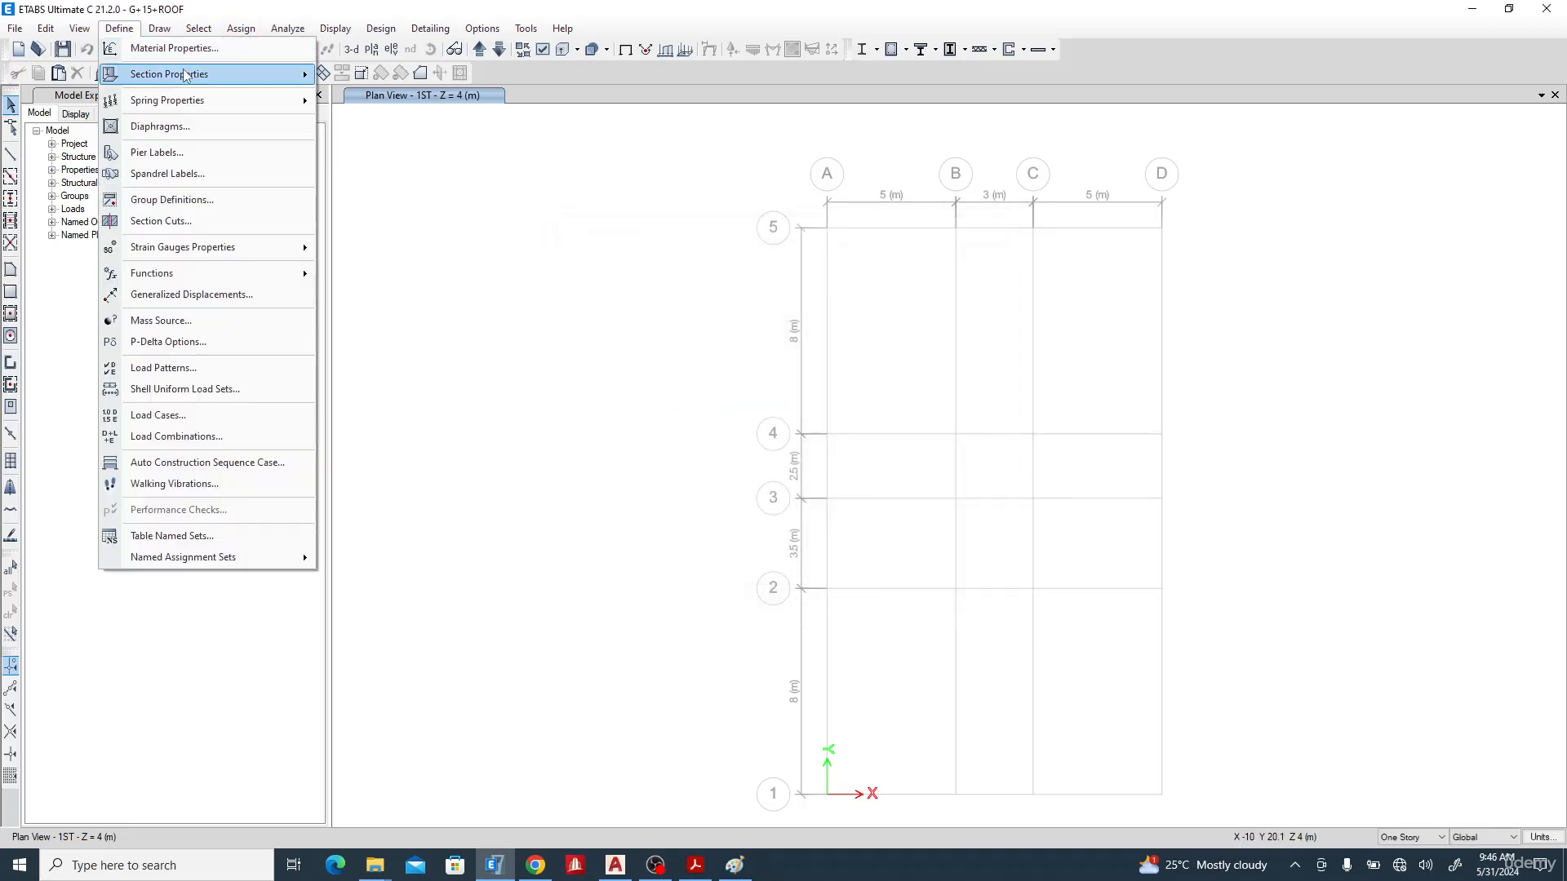
mouse_move(186, 75)
left_click(380, 122)
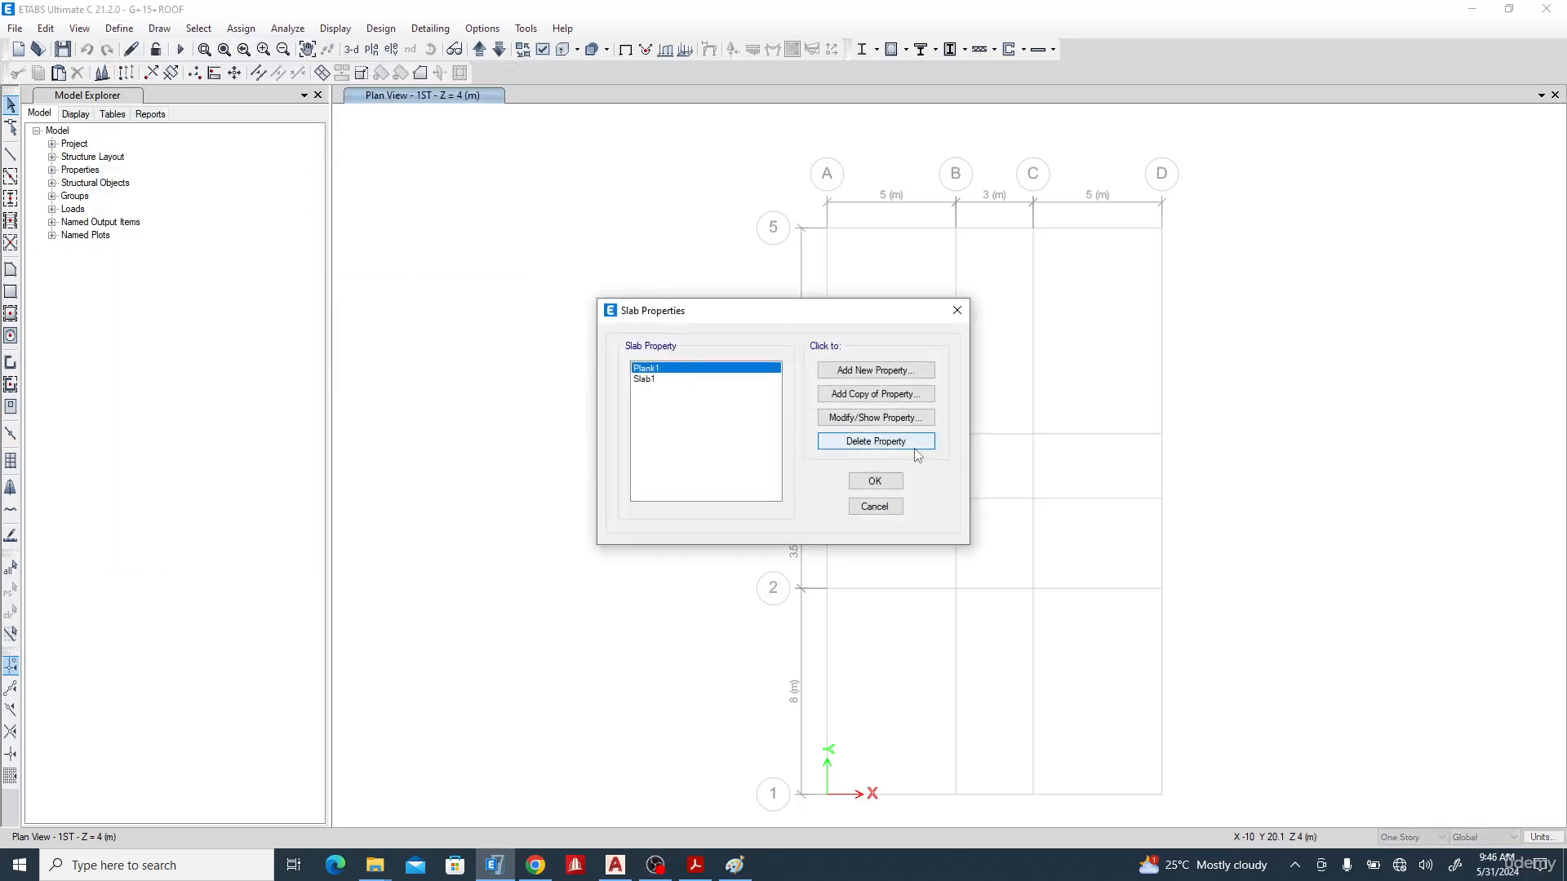
left_click(870, 441)
left_click(806, 489)
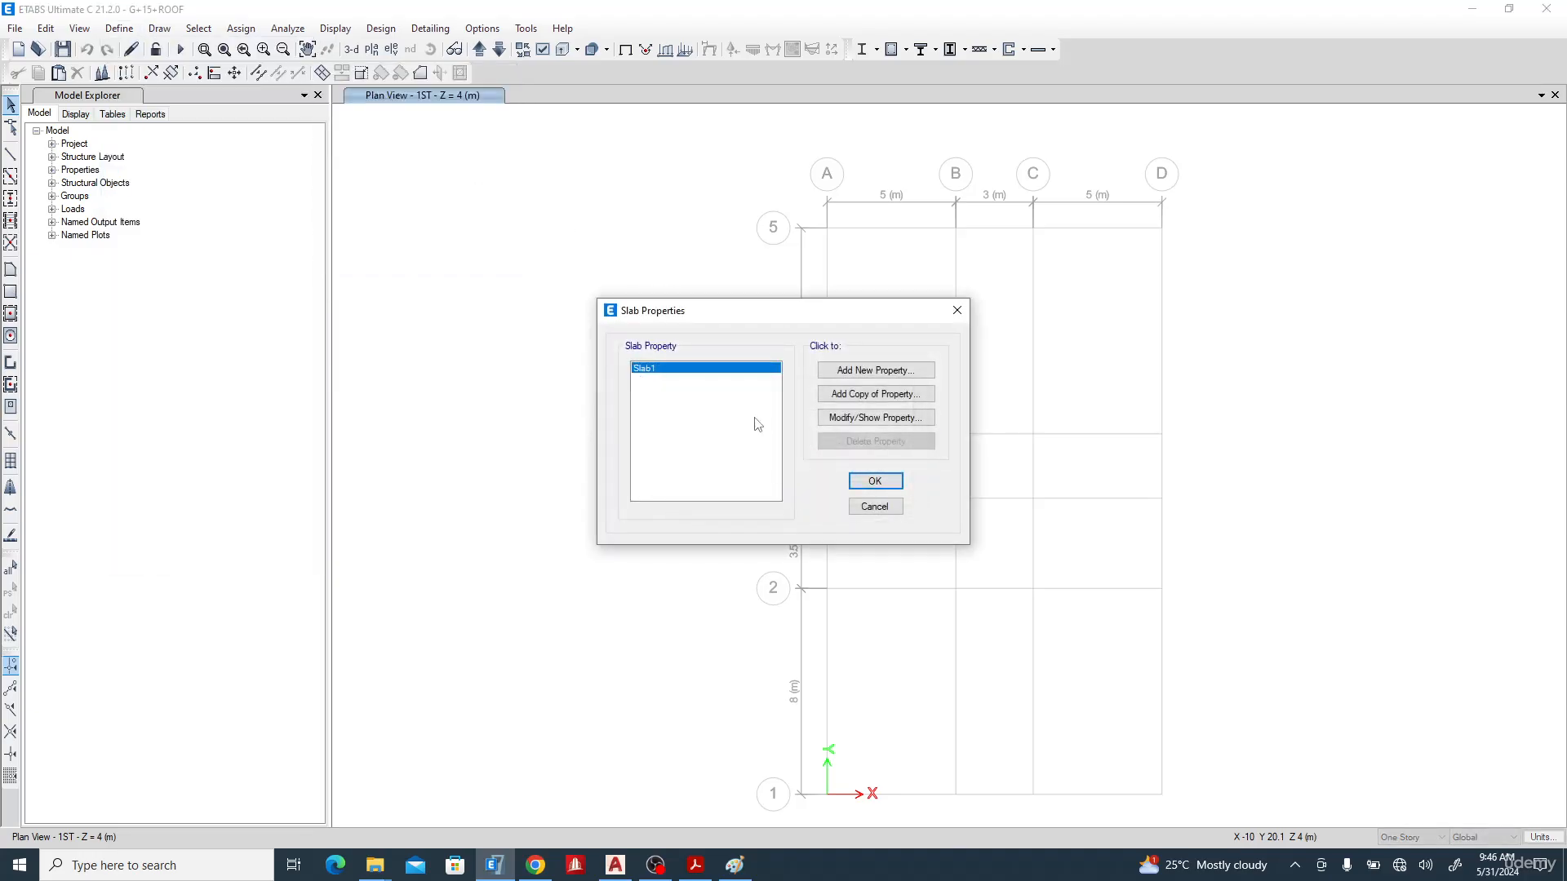
- Rename Slab1 as Slab150 with C20/25 FLEXURAL material, 150 mm thickness and the Shell-Thin modeling type
left_click(855, 421)
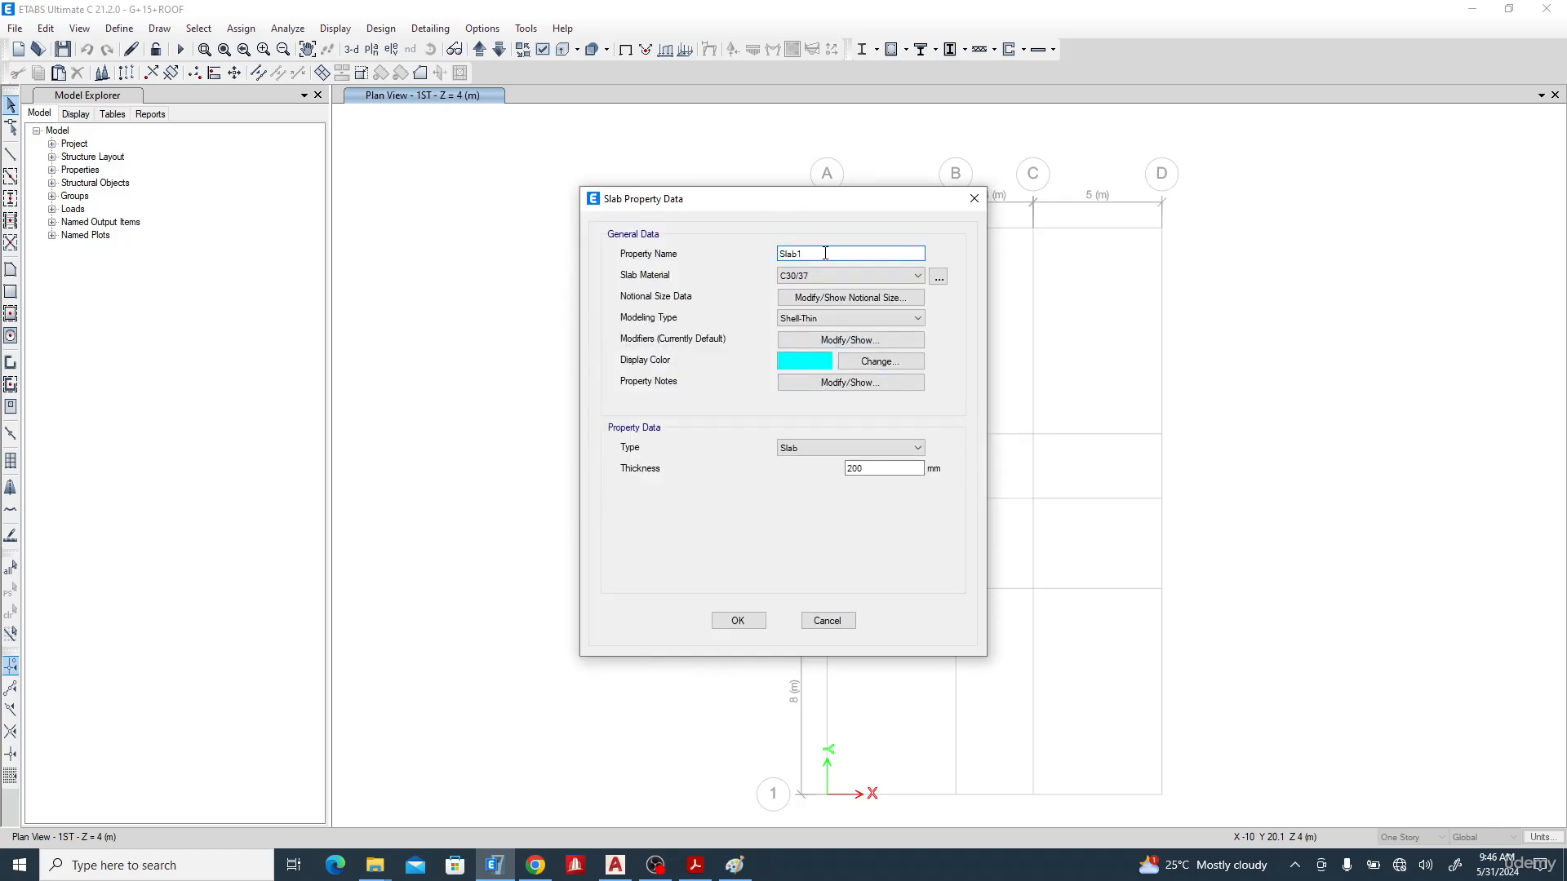
type("50")
left_click(813, 276)
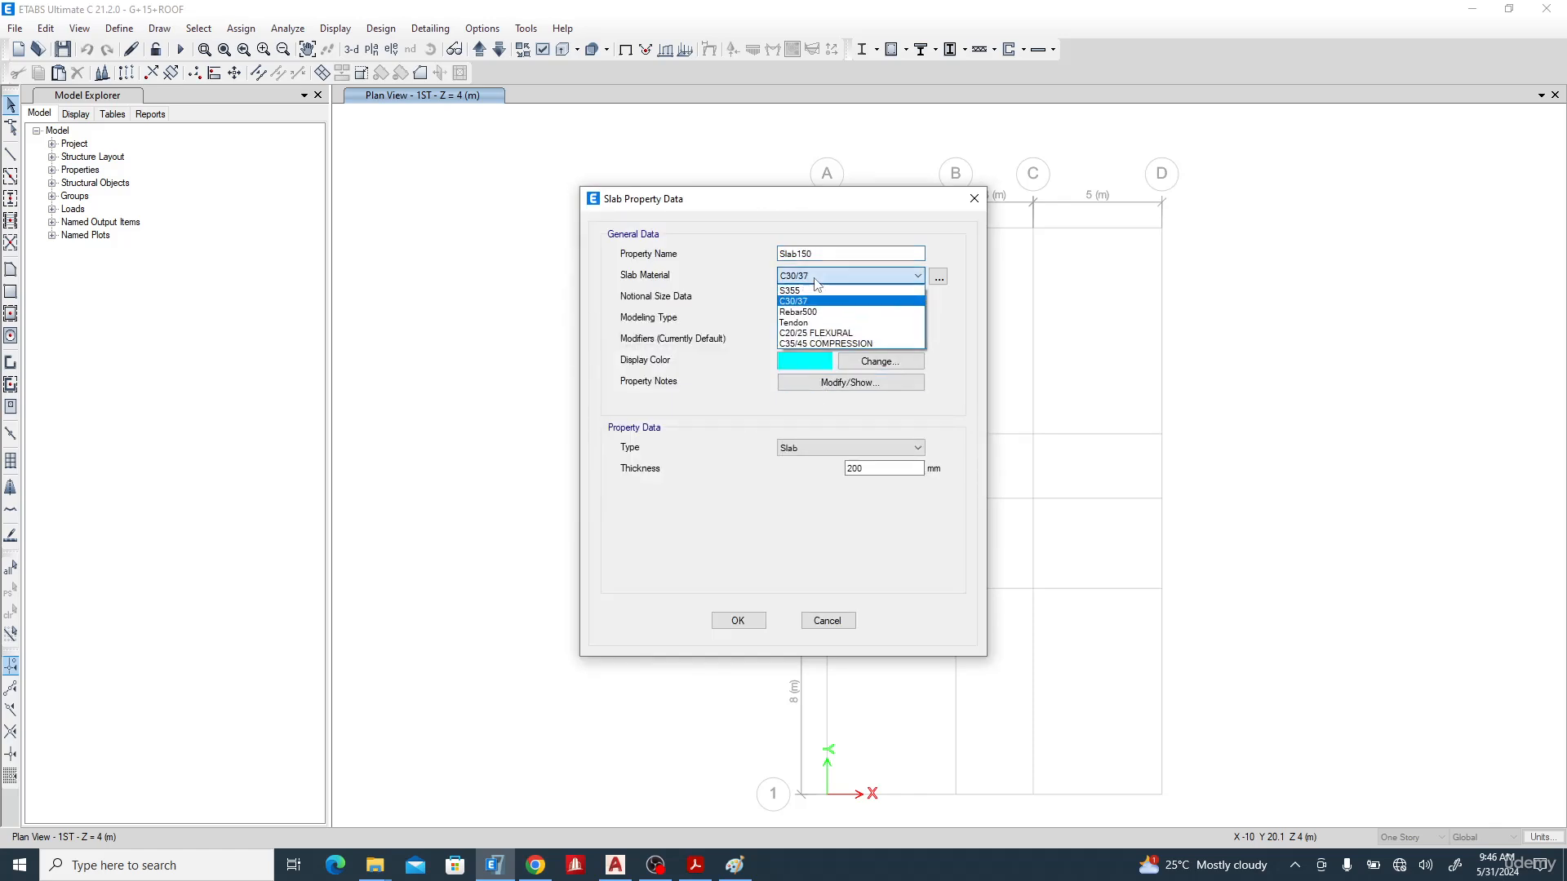
left_click(818, 333)
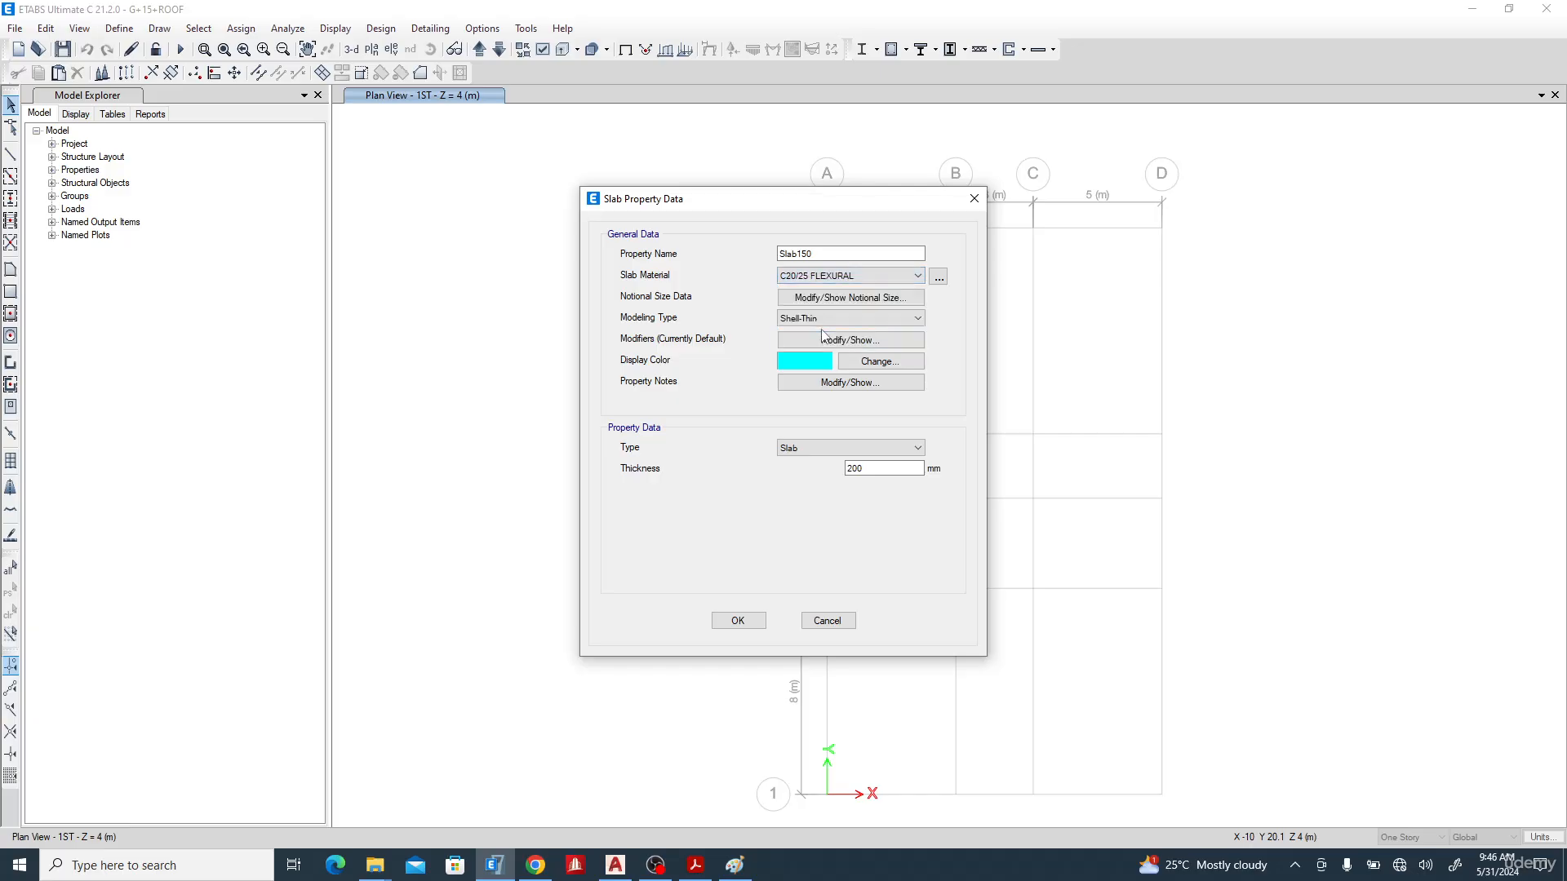
left_click(873, 469)
double_click(874, 468)
type("150")
left_click(821, 319)
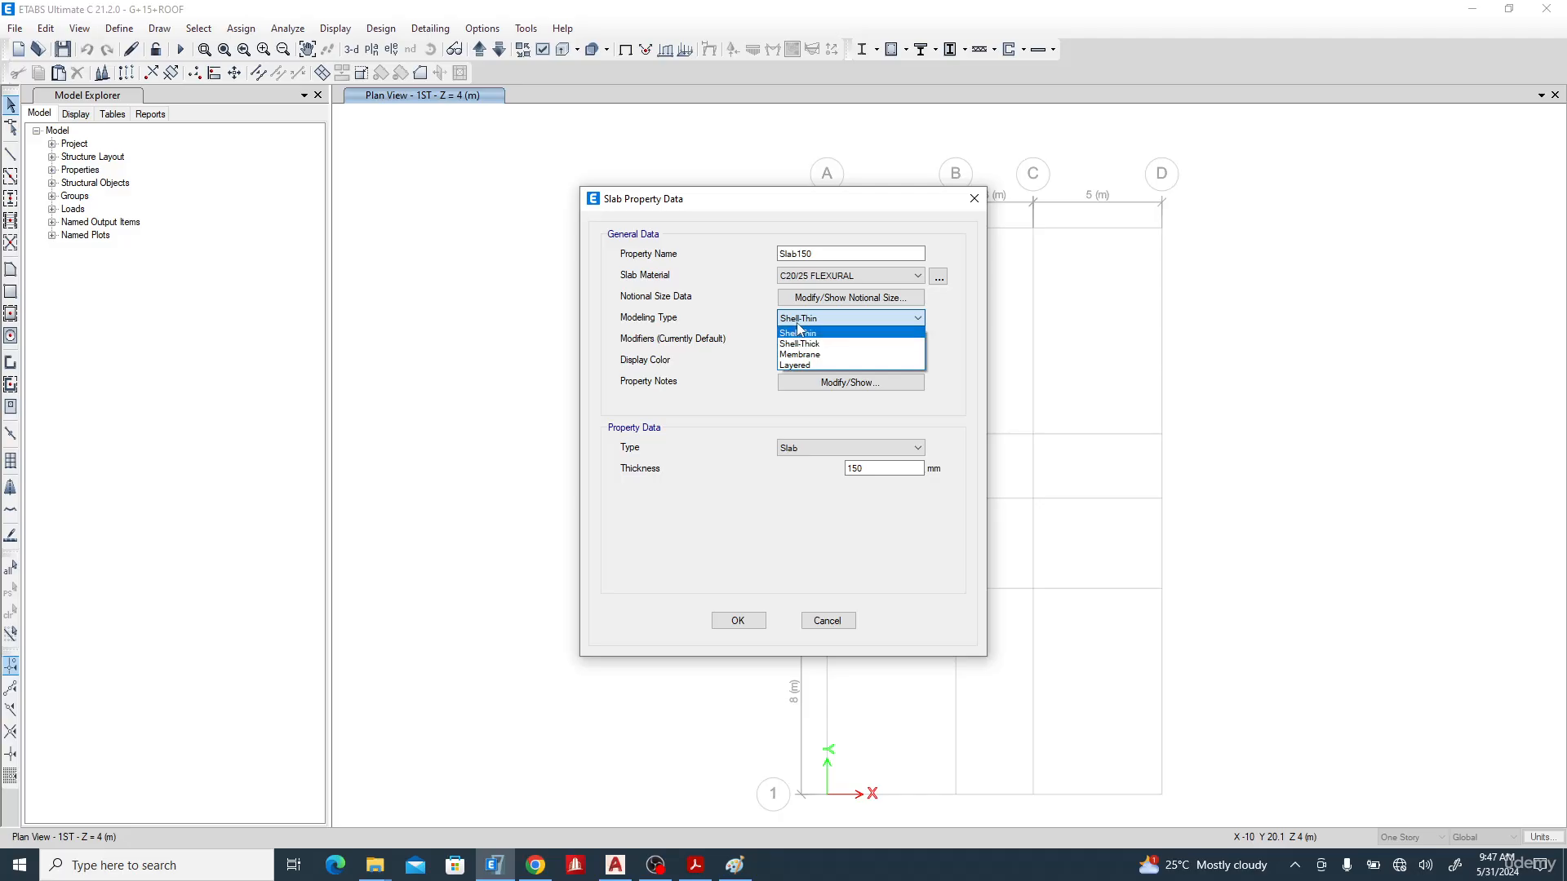
left_click(820, 334)
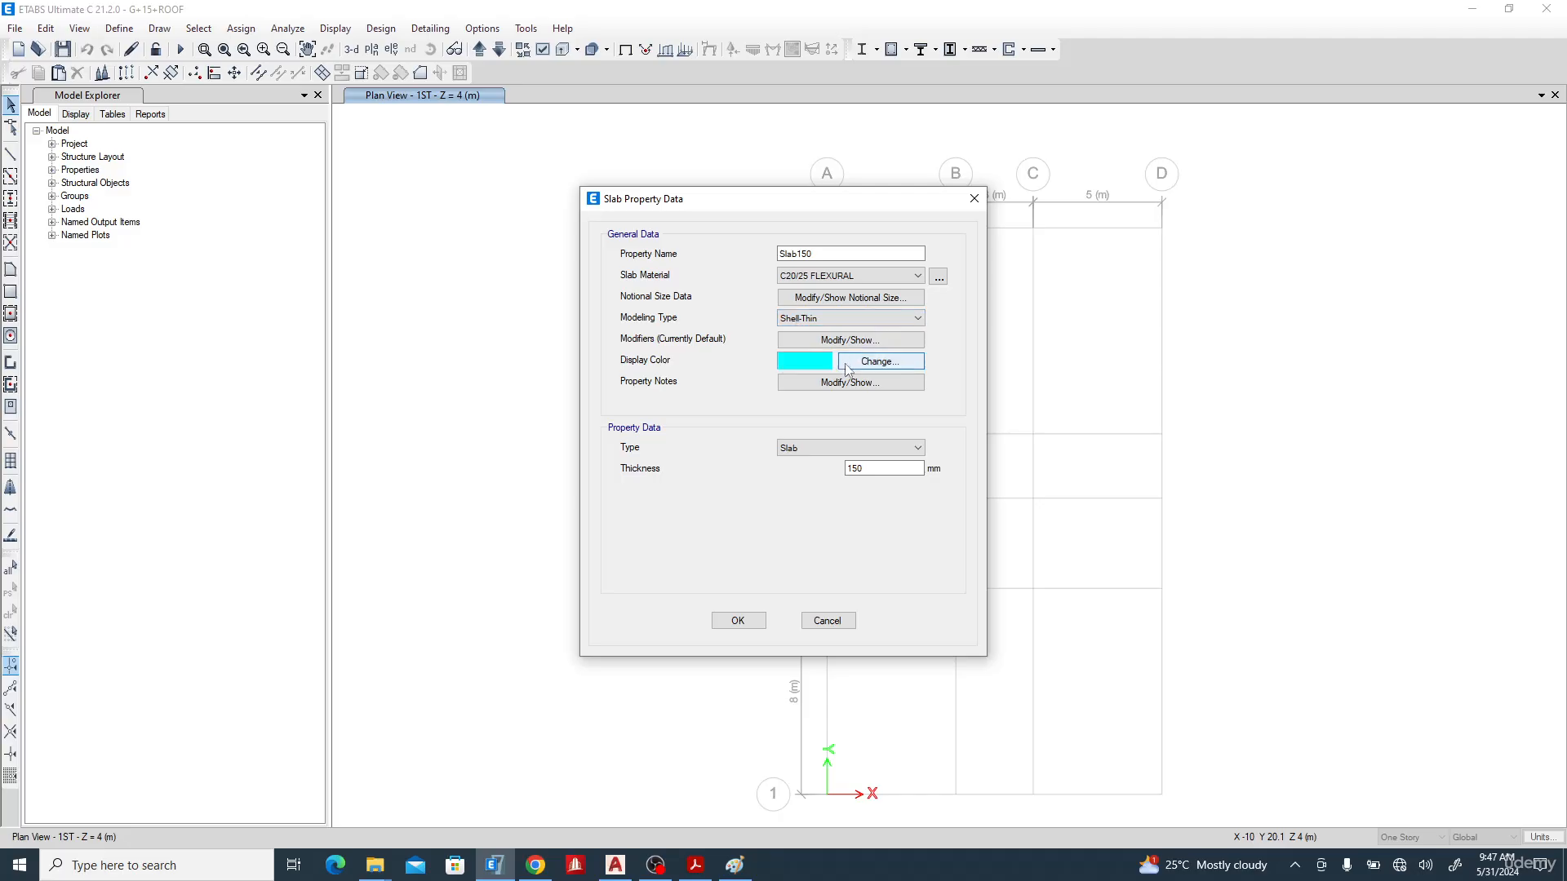
- Set the slab's membrane f11, f22 and f12 stiffness modifiers to 0.5
left_click(823, 346)
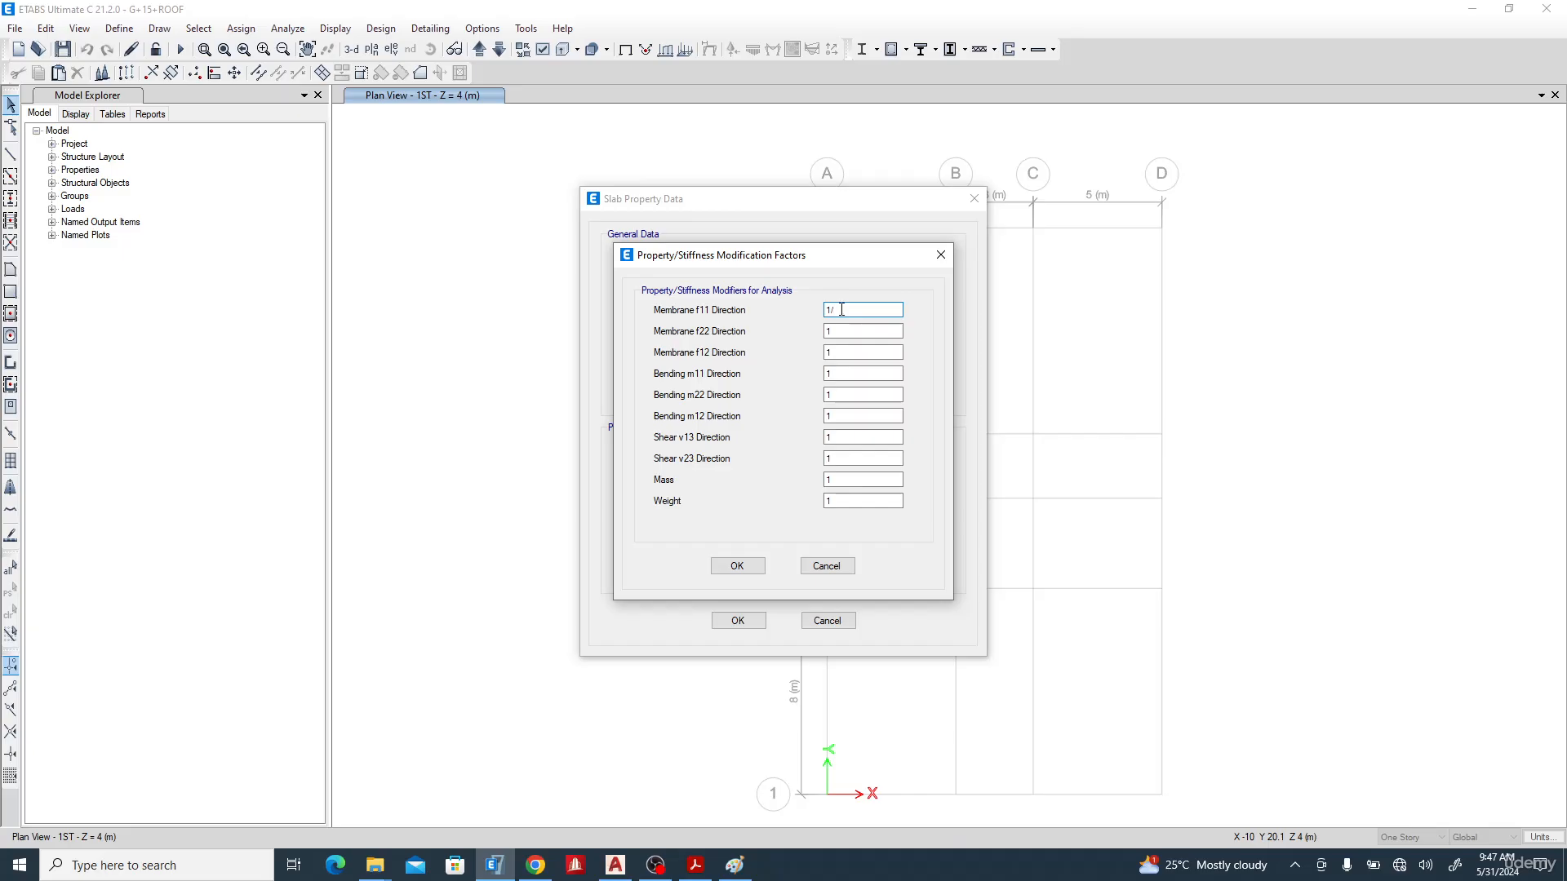
type("2")
left_click(845, 330)
type("/2")
left_click(863, 353)
type("2")
- Set the slab's bending m11, m22 and m12 stiffness modifiers to 0.5 and accept the factors
left_click(870, 372)
type("/2")
left_click(870, 395)
type("/2")
left_click(875, 414)
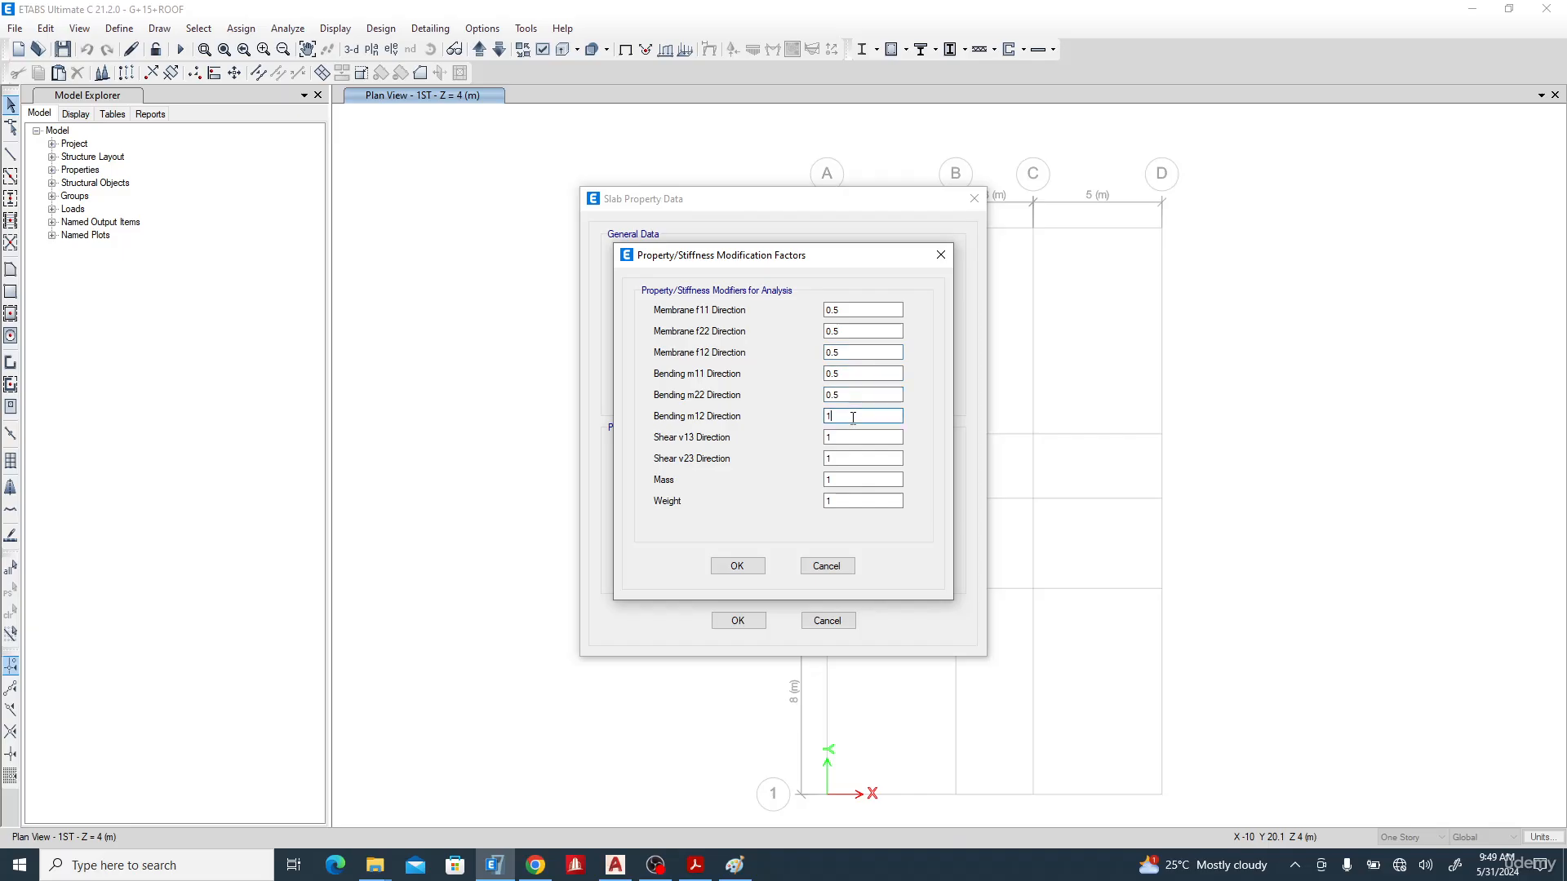
type("/2")
left_click(737, 566)
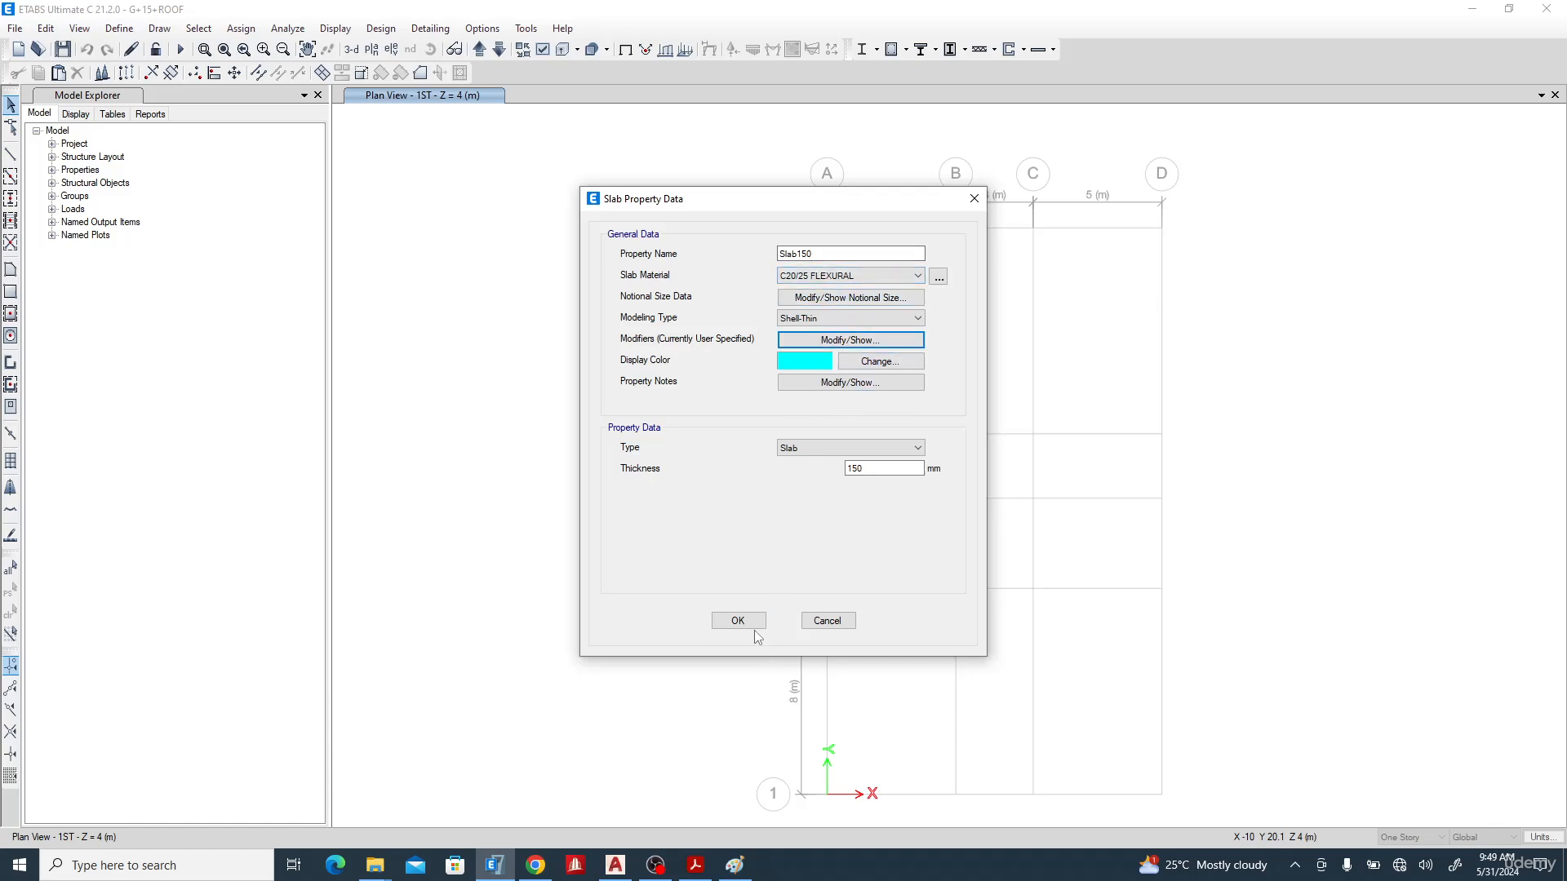
- Keep Slab as the property type and accept the Slab150 definition
left_click(803, 447)
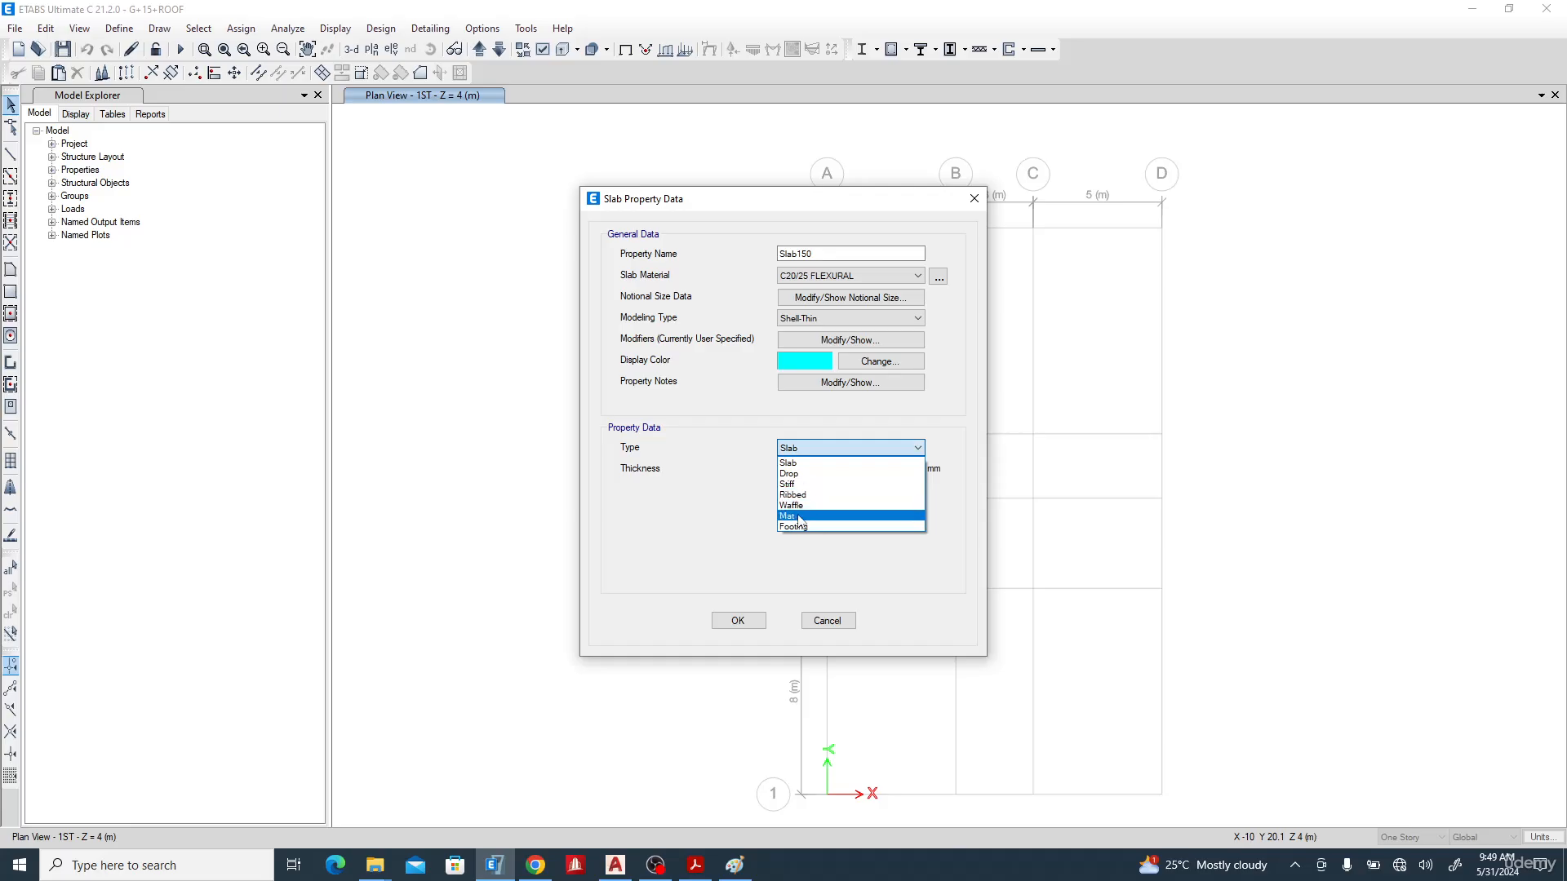
left_click(788, 463)
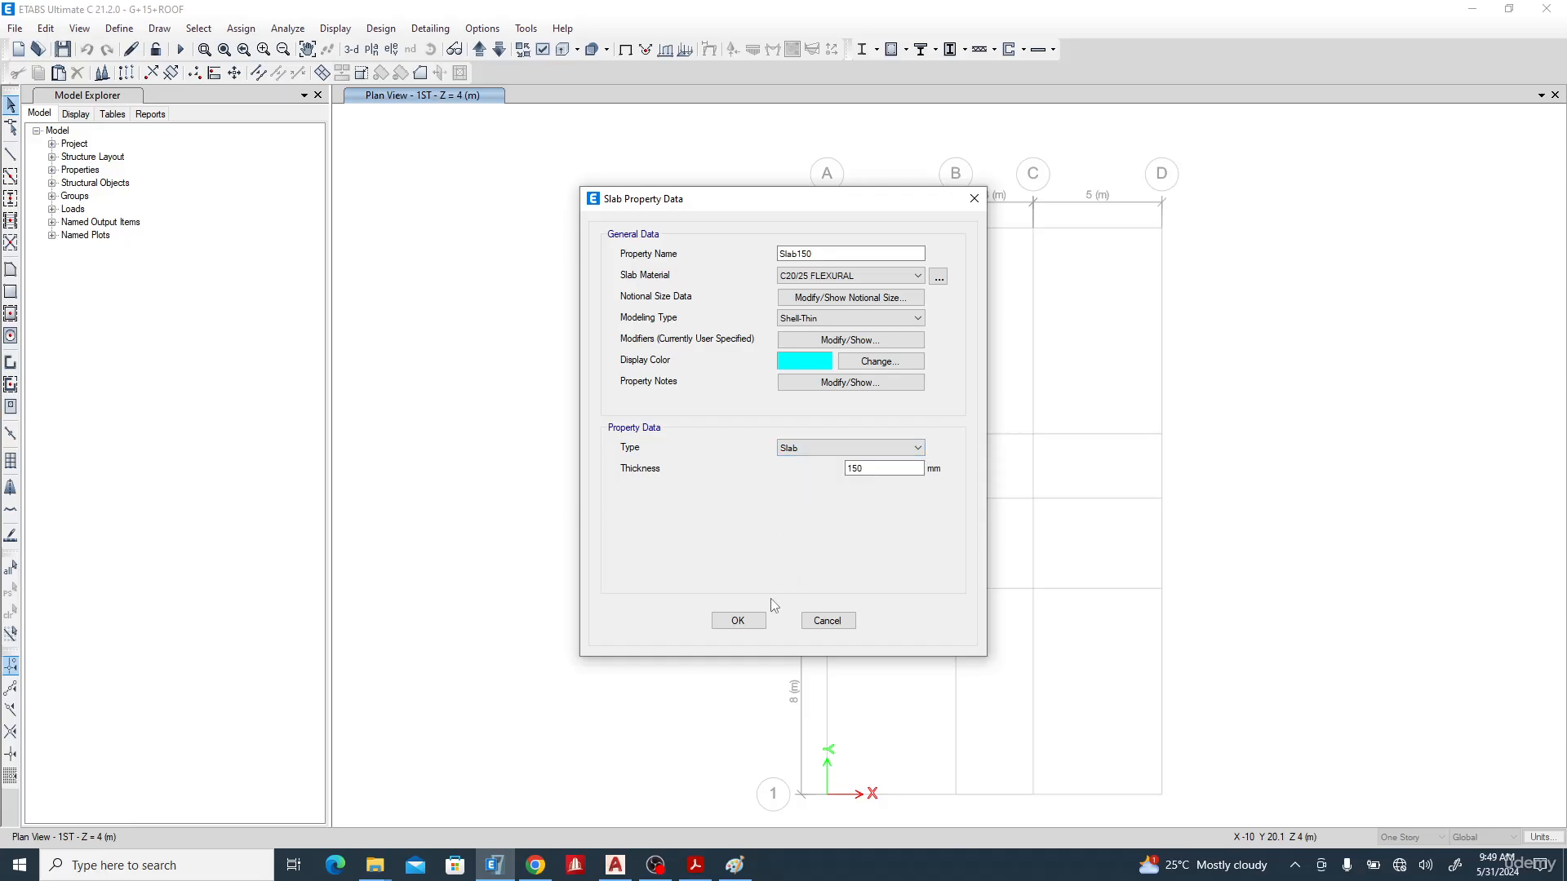
left_click(757, 620)
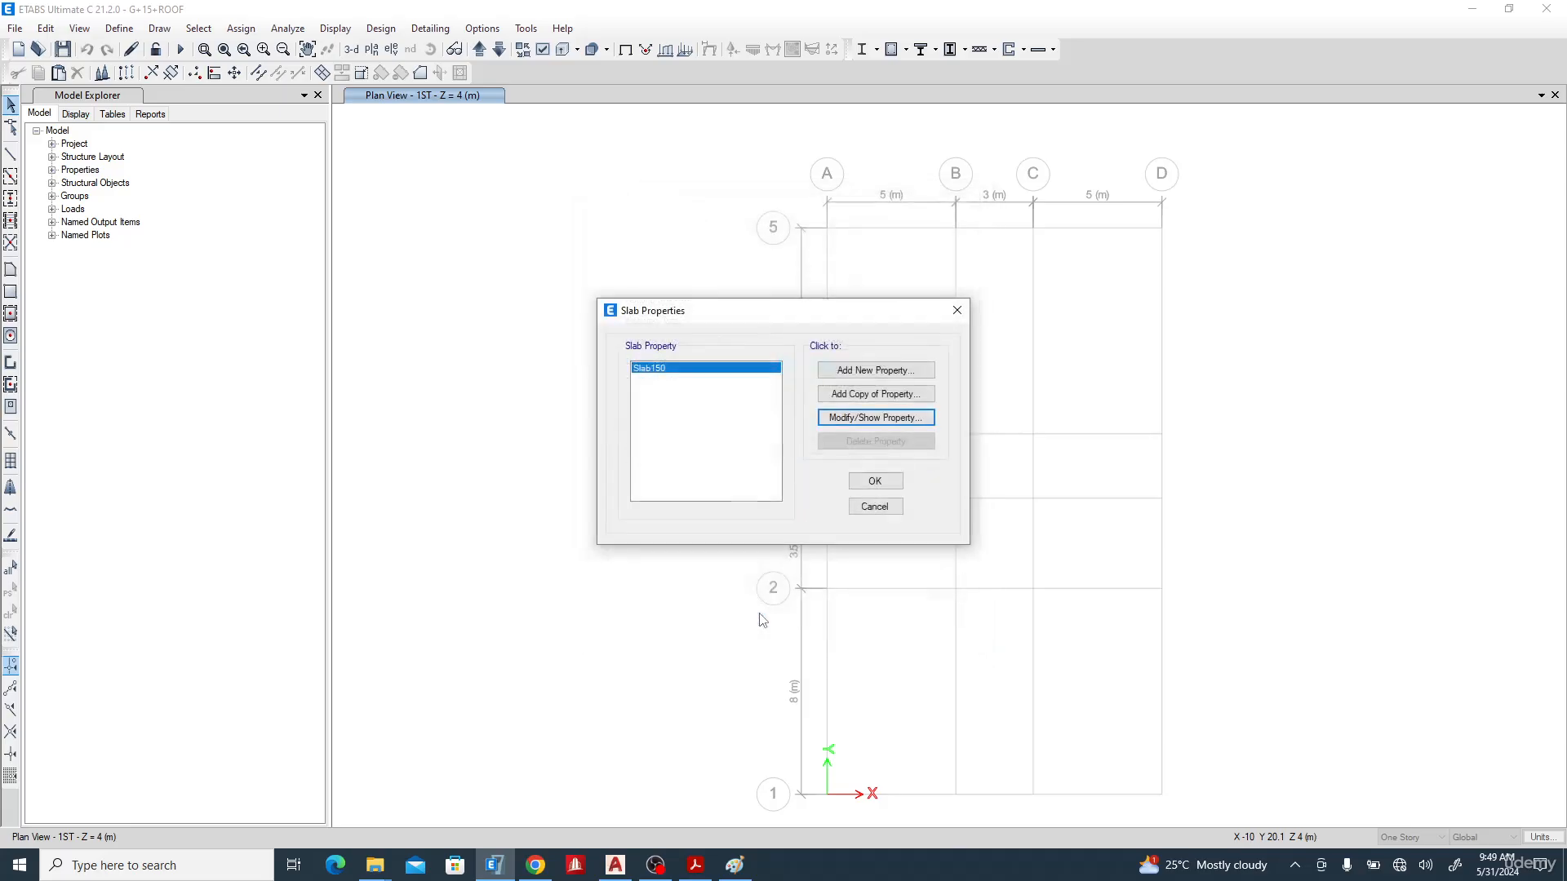
- Add a slab property copied from Slab150, named Slab175, with a thickness of 175 mm
left_click(863, 371)
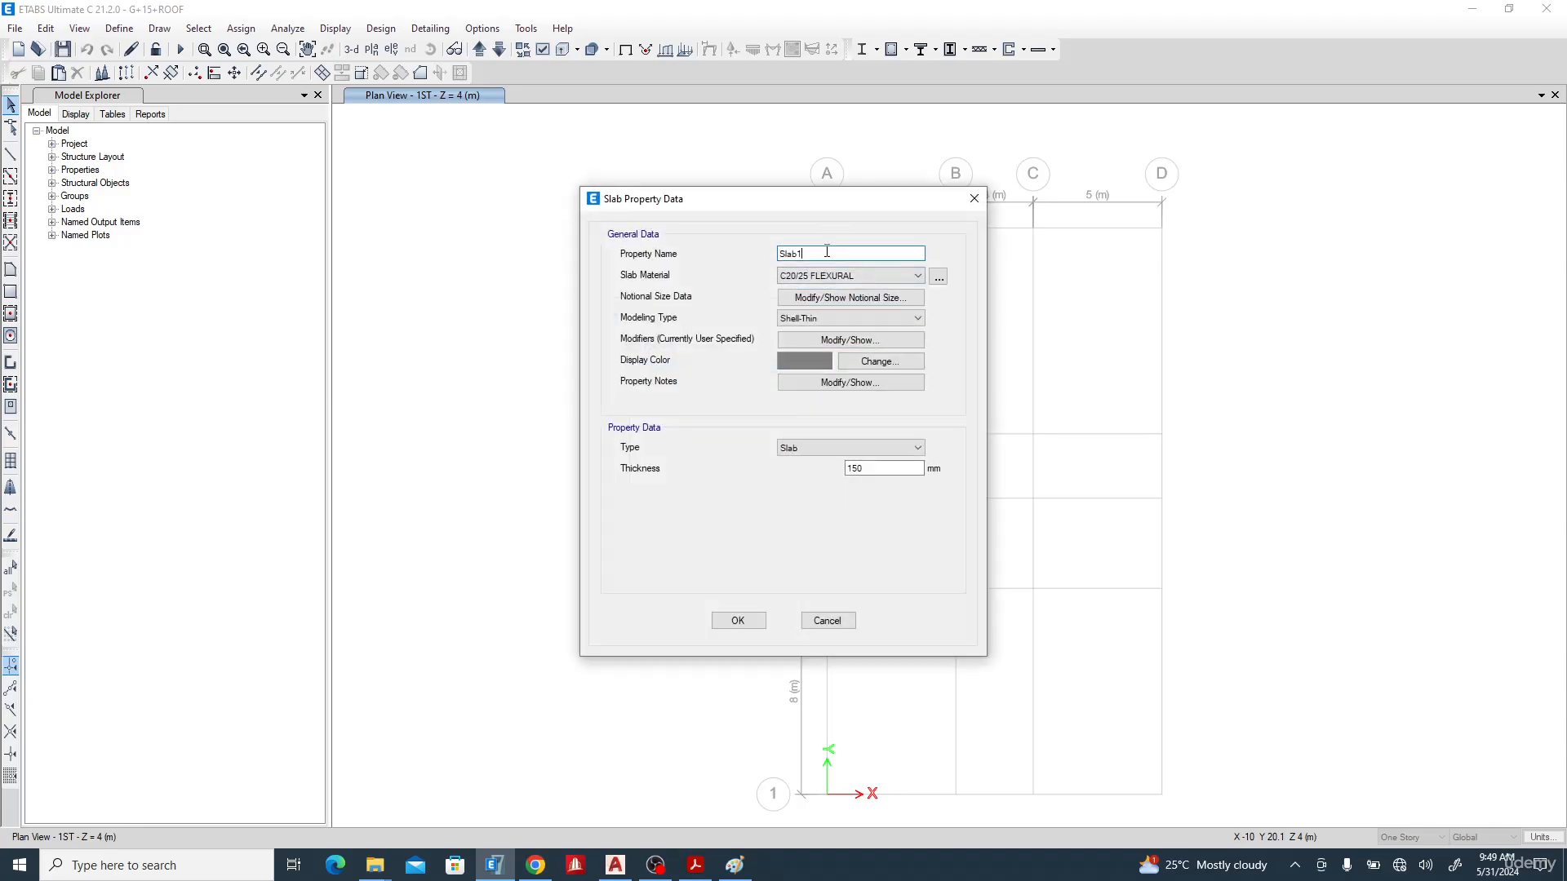
type("75")
left_click_drag(865, 469, 853, 471)
type("75")
left_click(738, 621)
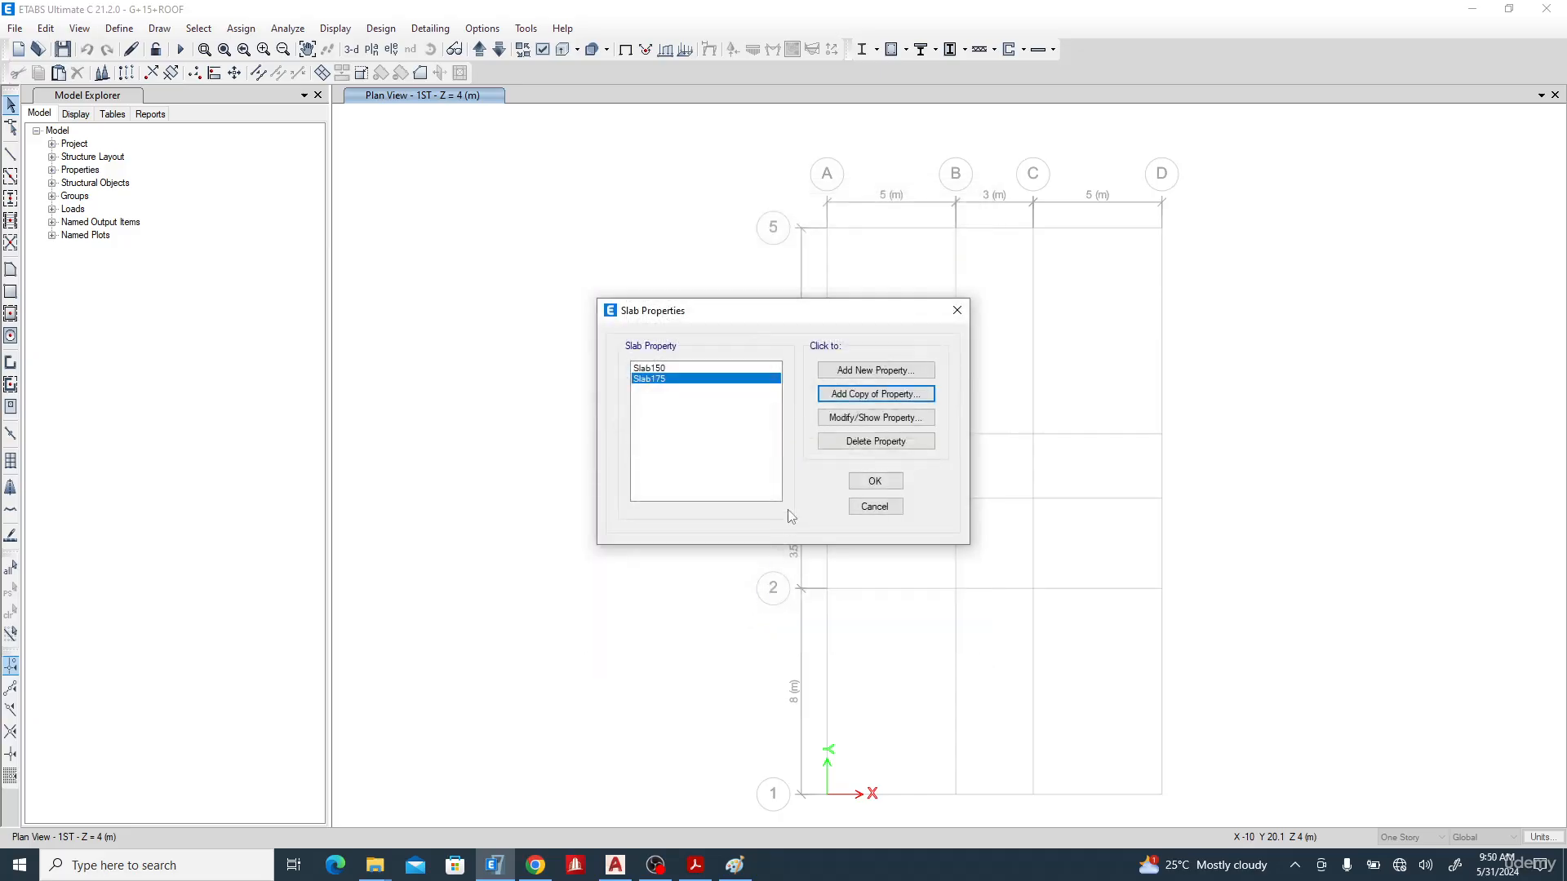
- Copy Slab175 as a new slab property named Slab2009 with 200 mm thickness, keeping its stiffness modifiers
left_click(855, 398)
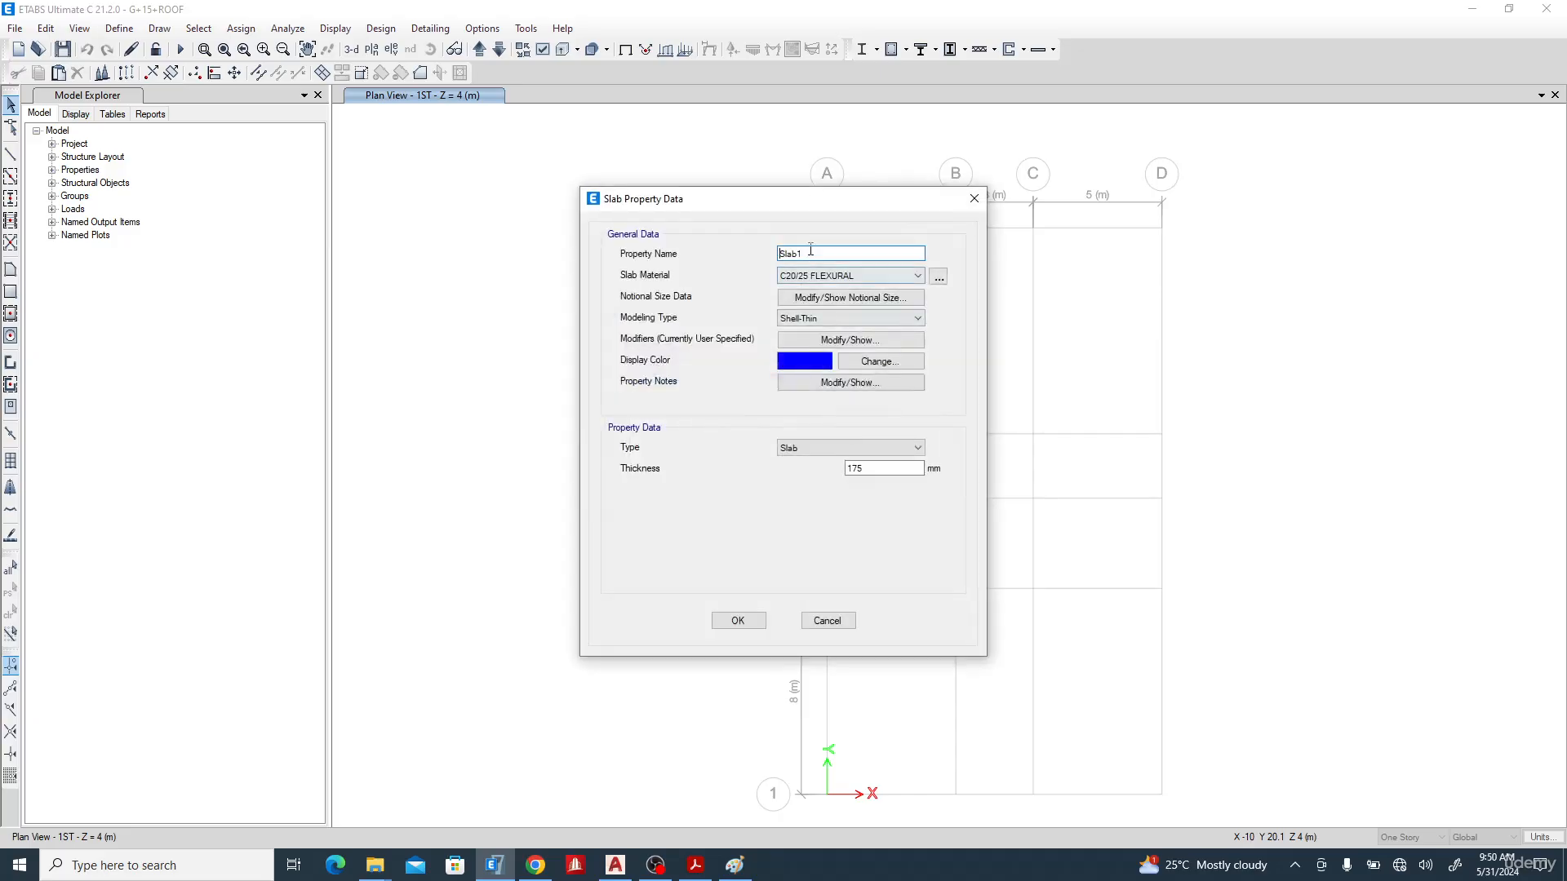
left_click(810, 251)
key("BackSpace")
type("2009")
key("Tab")
type("200")
left_click(834, 339)
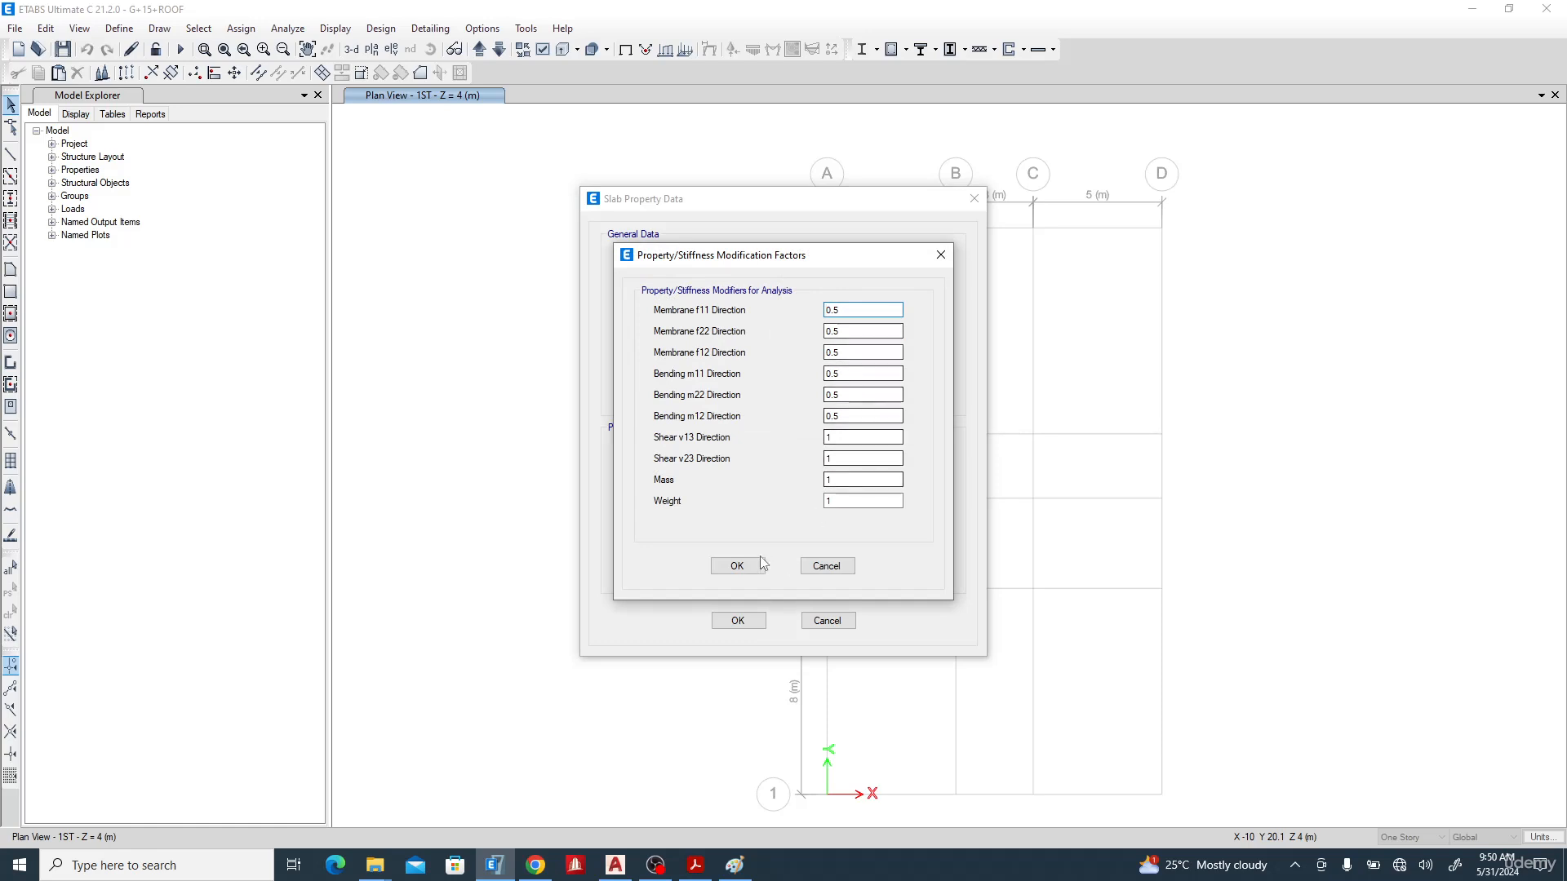
left_click(736, 565)
left_click(738, 620)
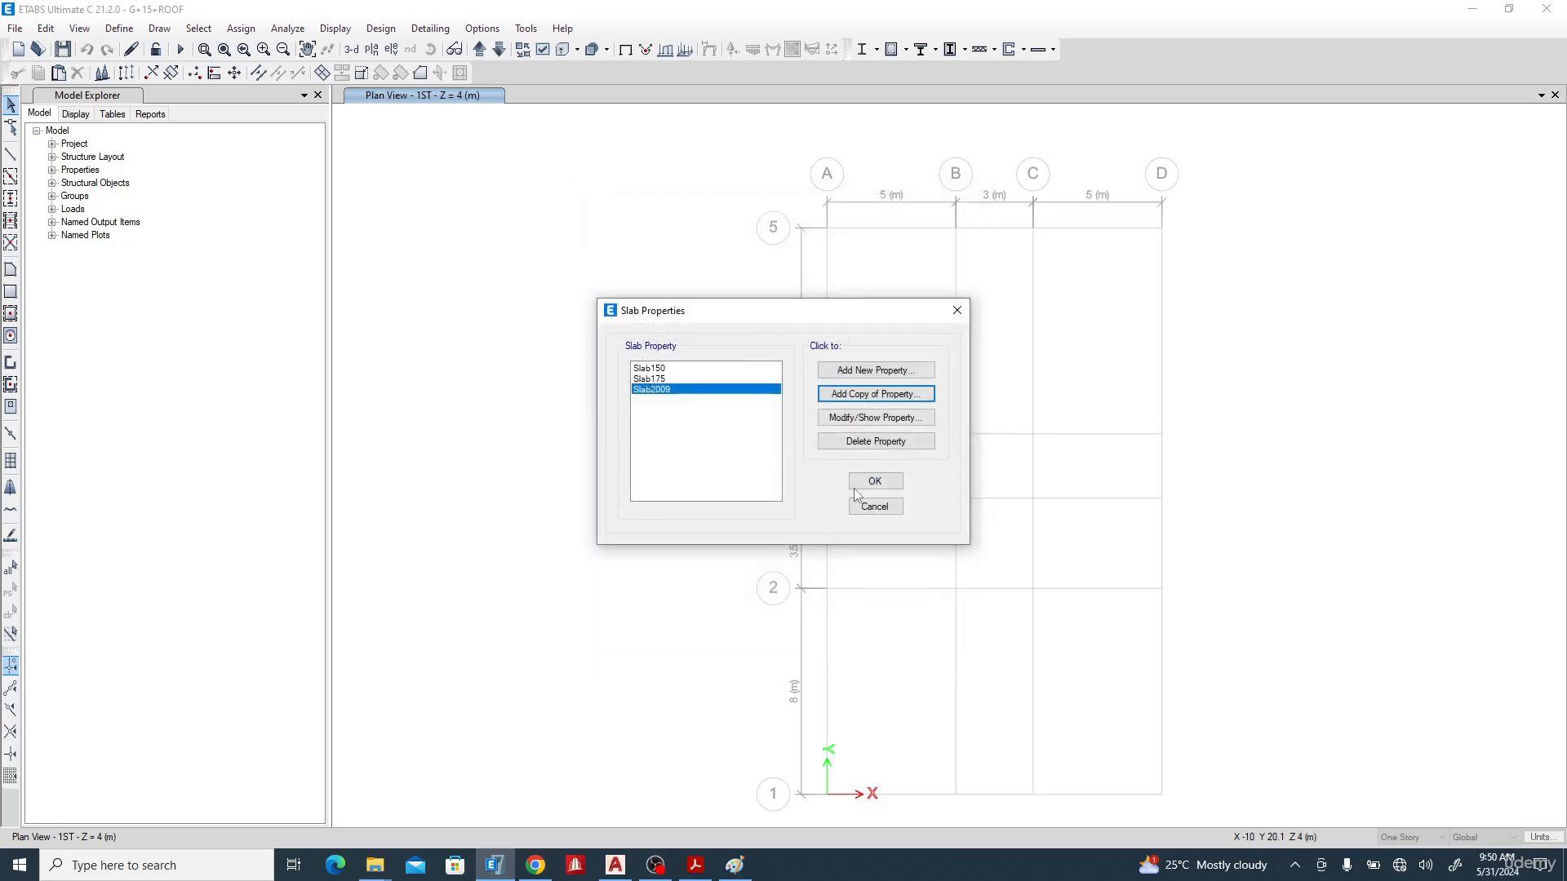
- Correct the name of the 200 mm slab property to Slab200 and accept the slab properties
left_click(888, 418)
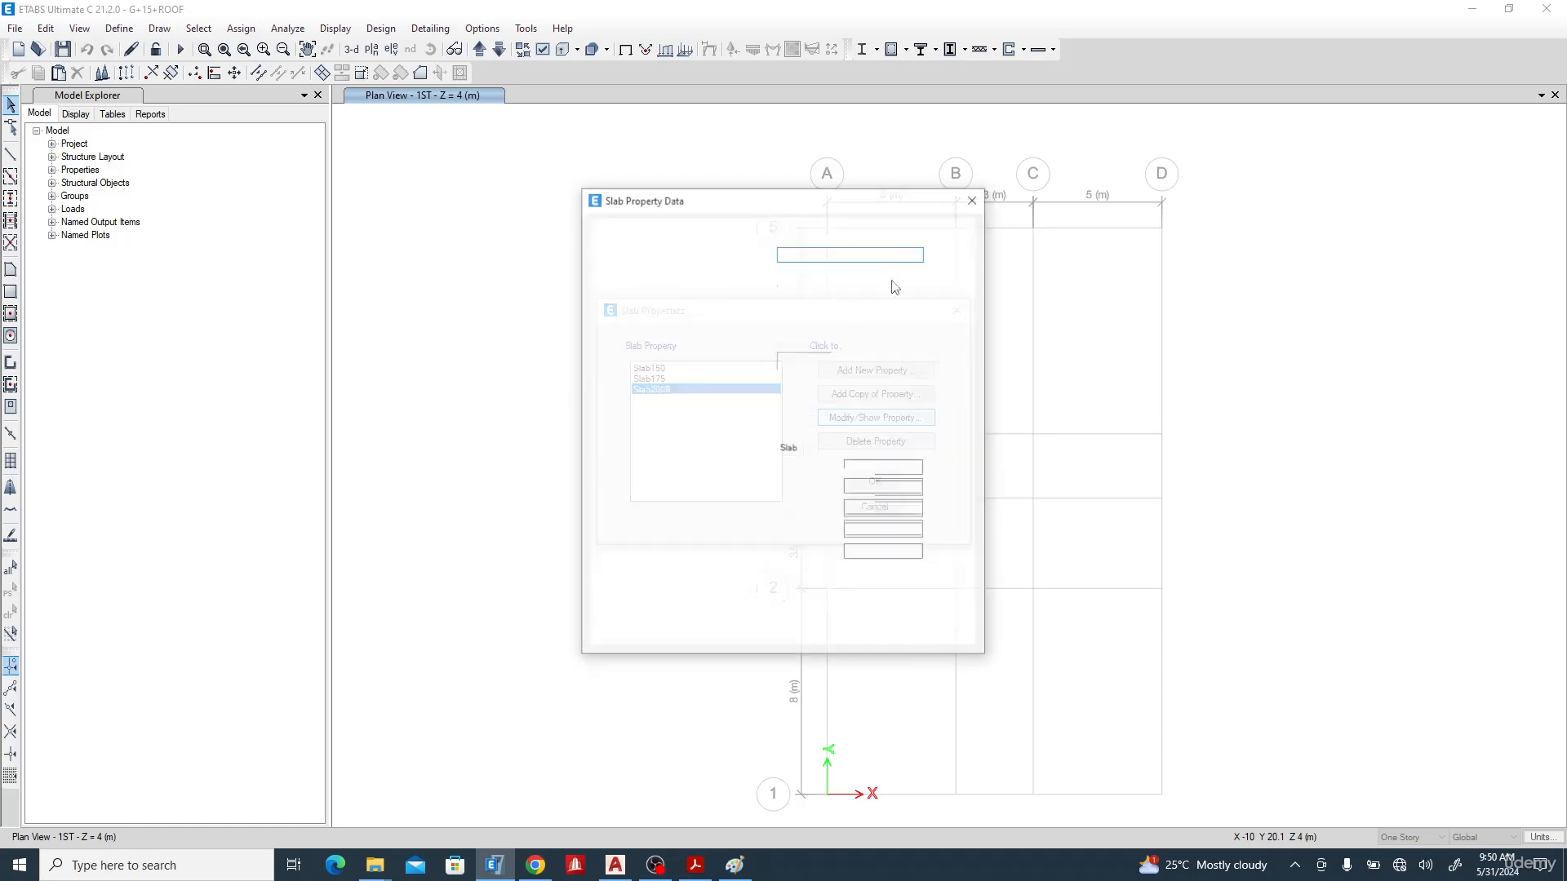
key("BackSpace")
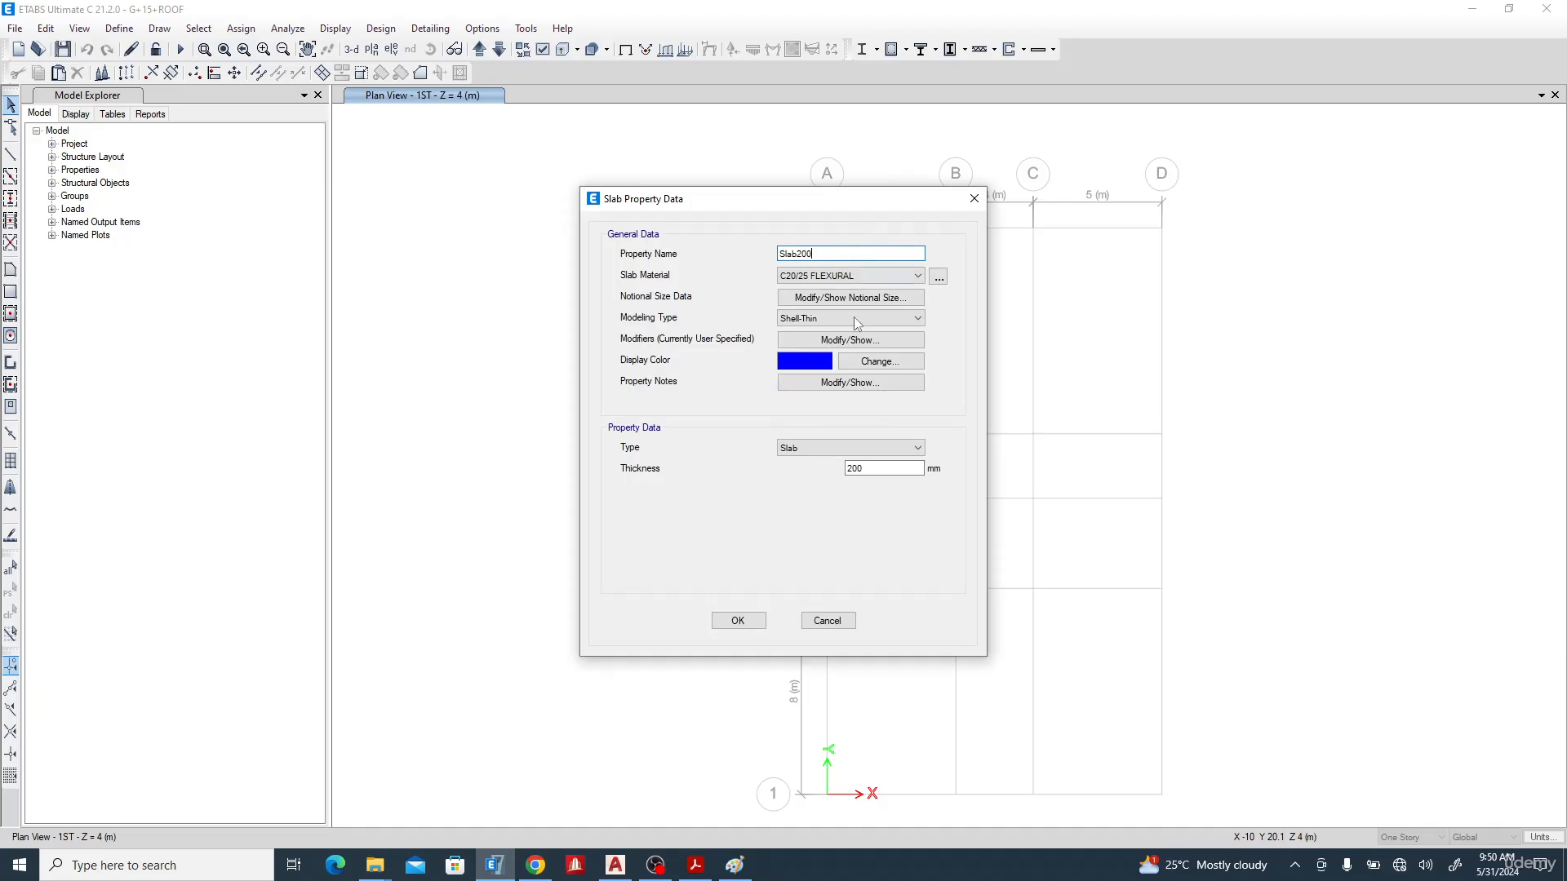
left_click(751, 618)
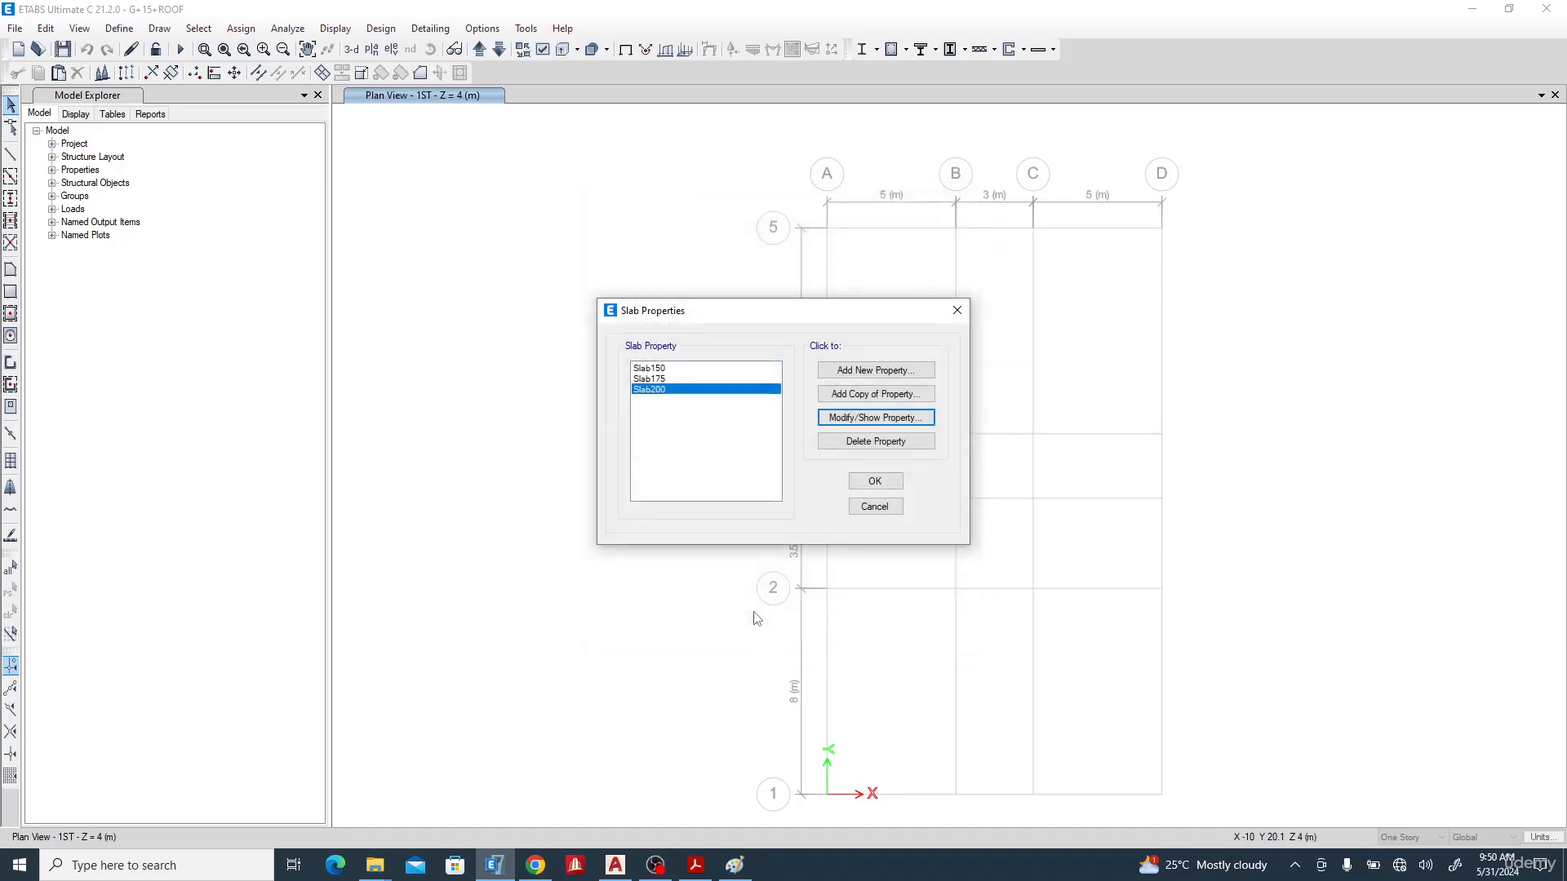
left_click(875, 481)
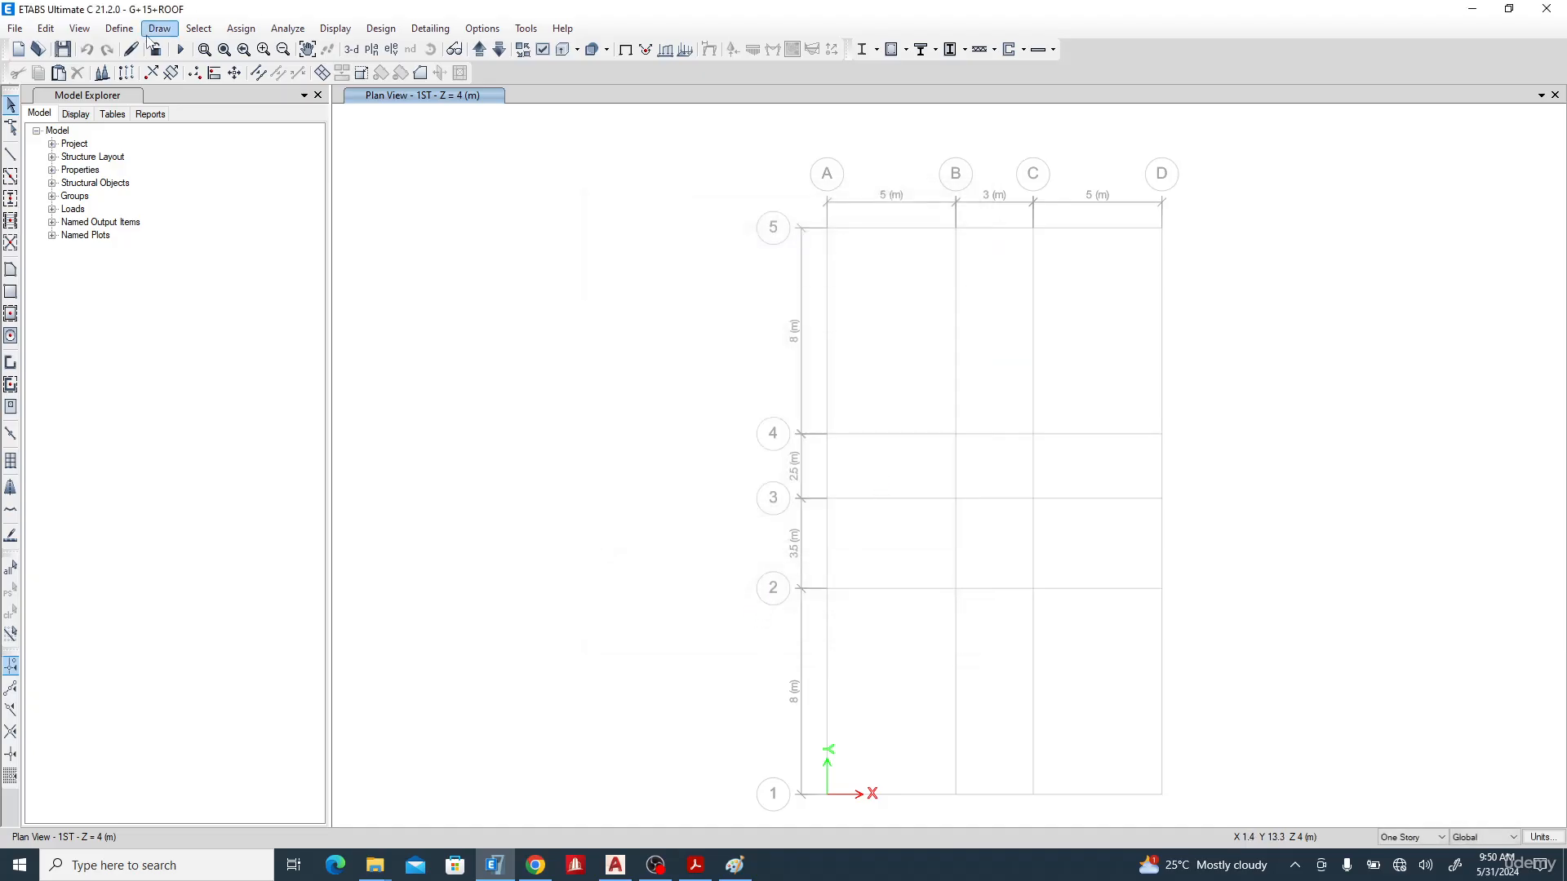
- Open the Wall1 section property for modification and rename it Wall230
left_click(119, 27)
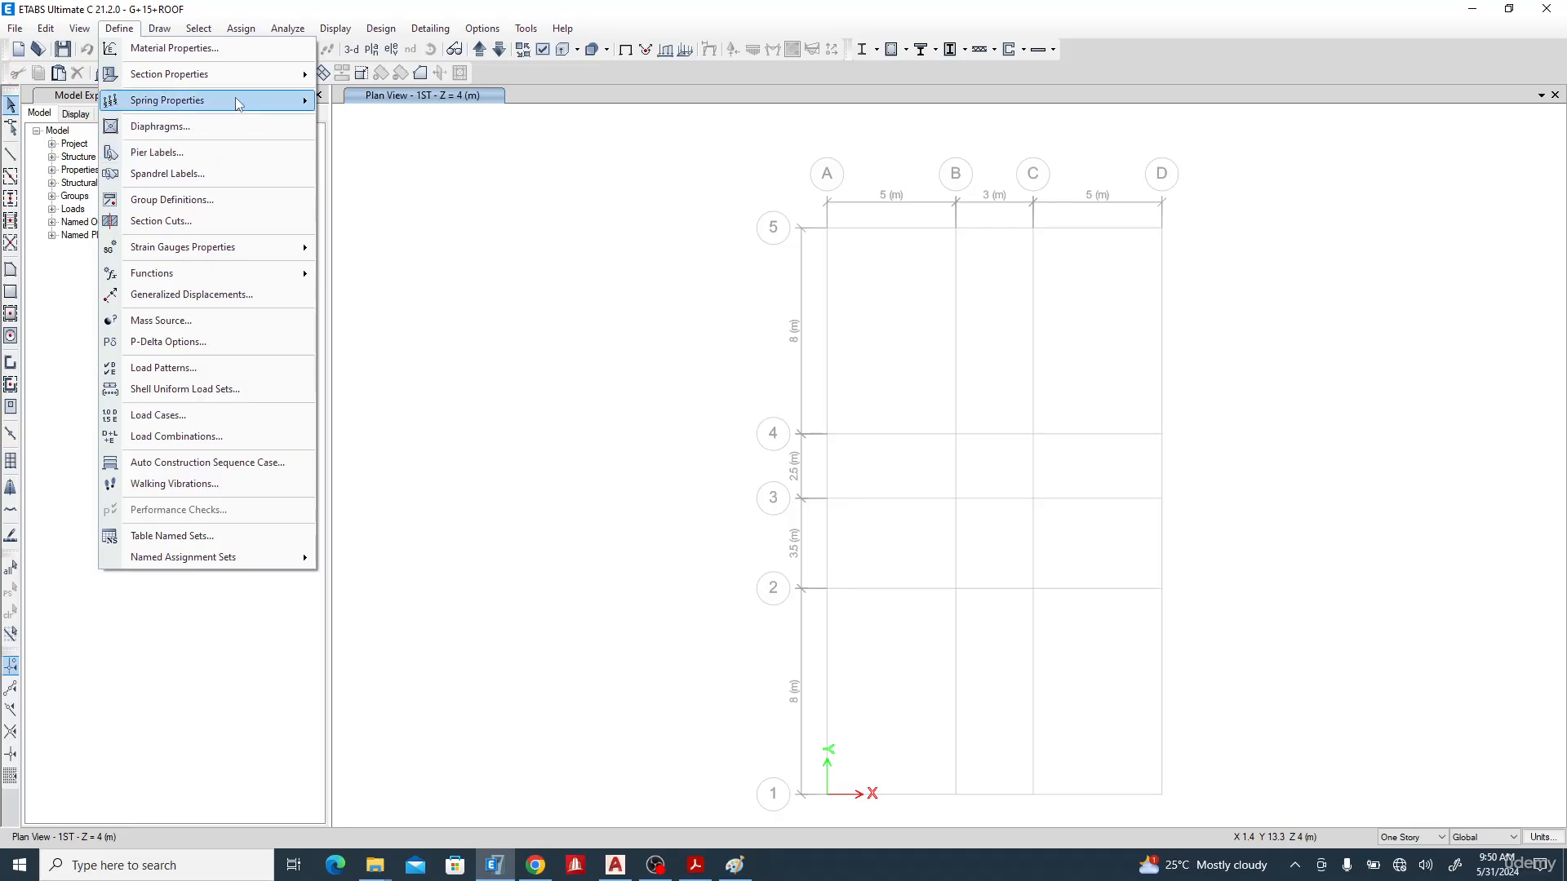
mouse_move(238, 75)
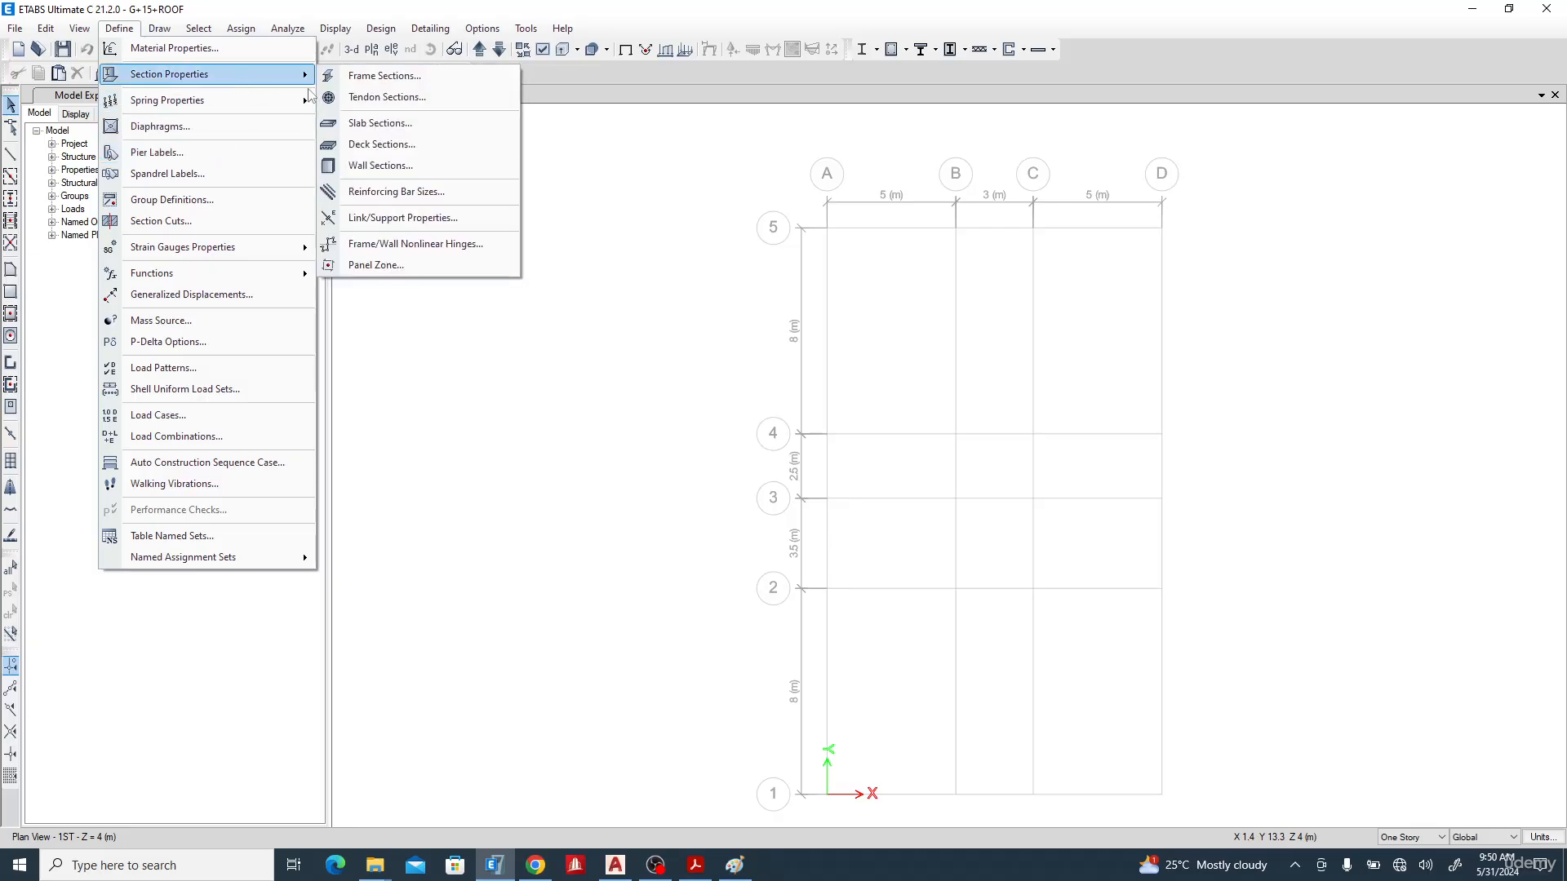
left_click(380, 165)
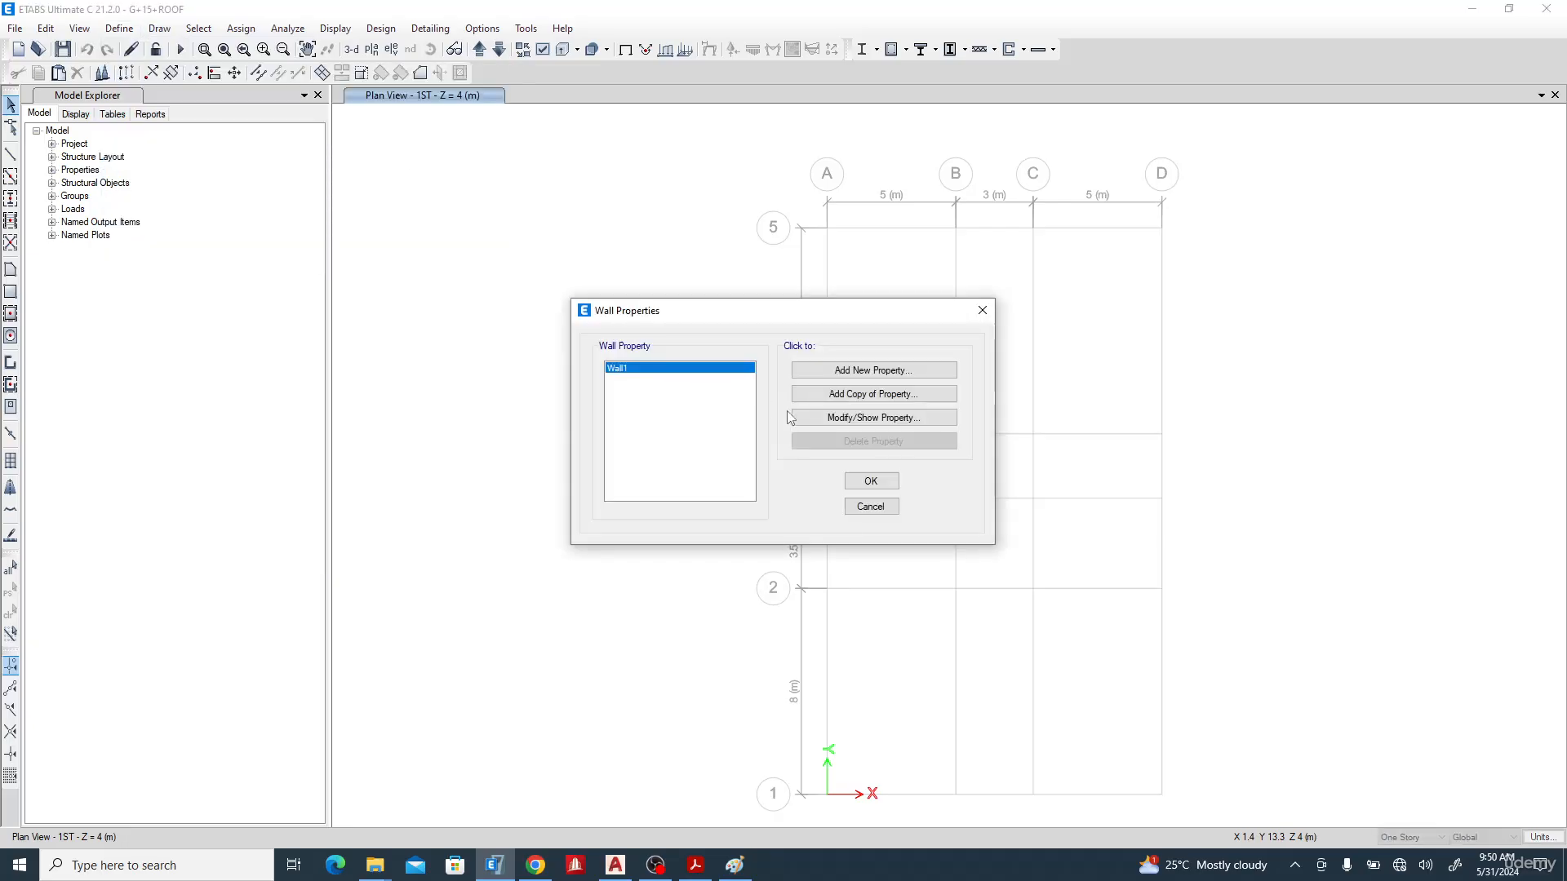
left_click(810, 417)
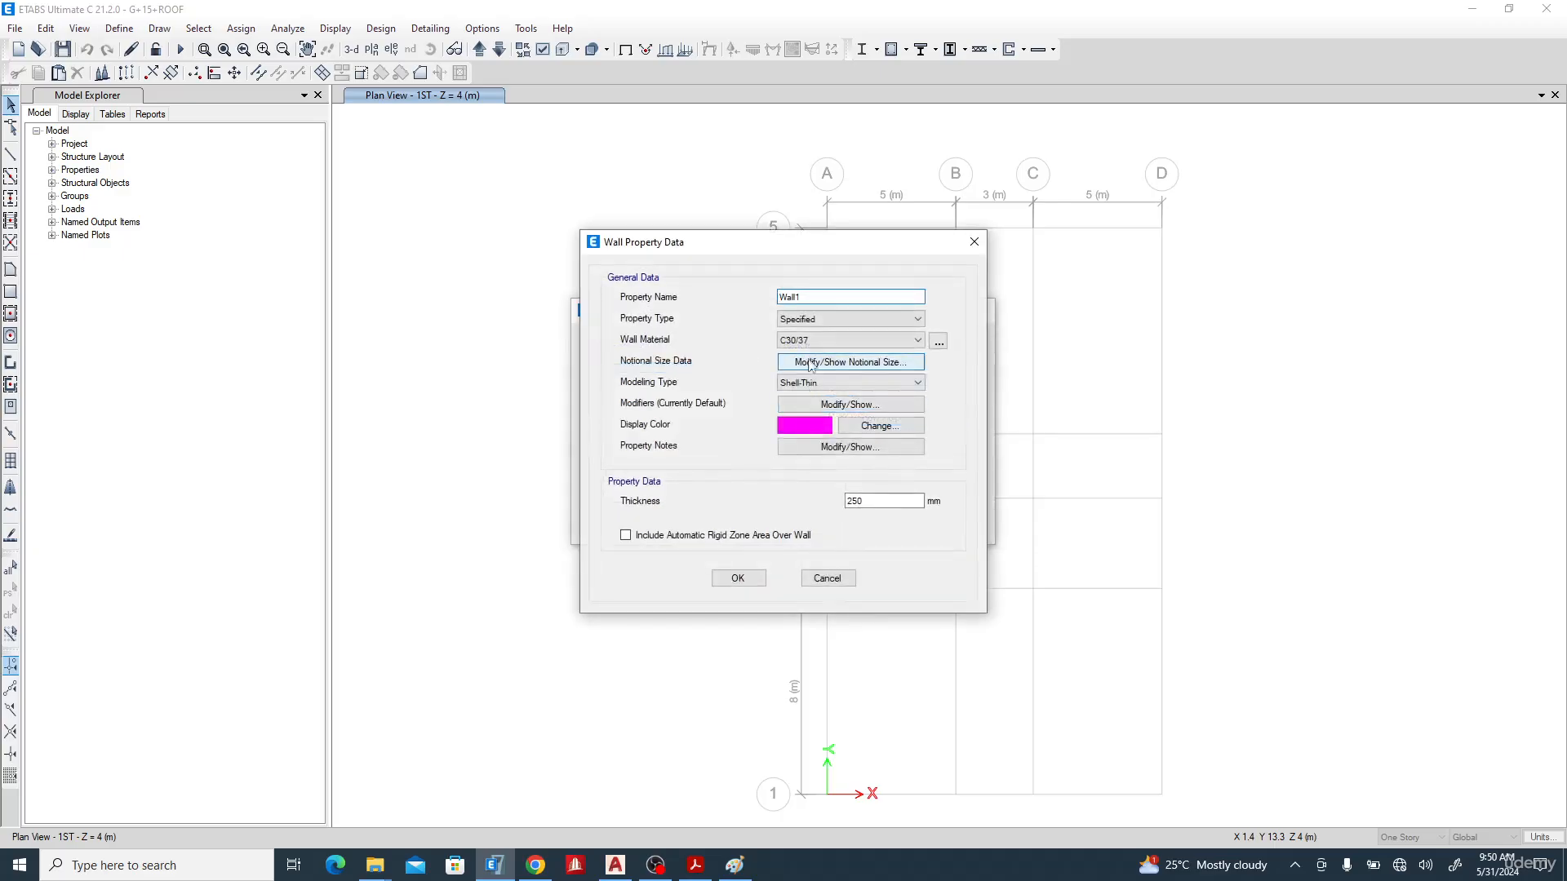
left_click(814, 299)
key("BackSpace")
type("230")
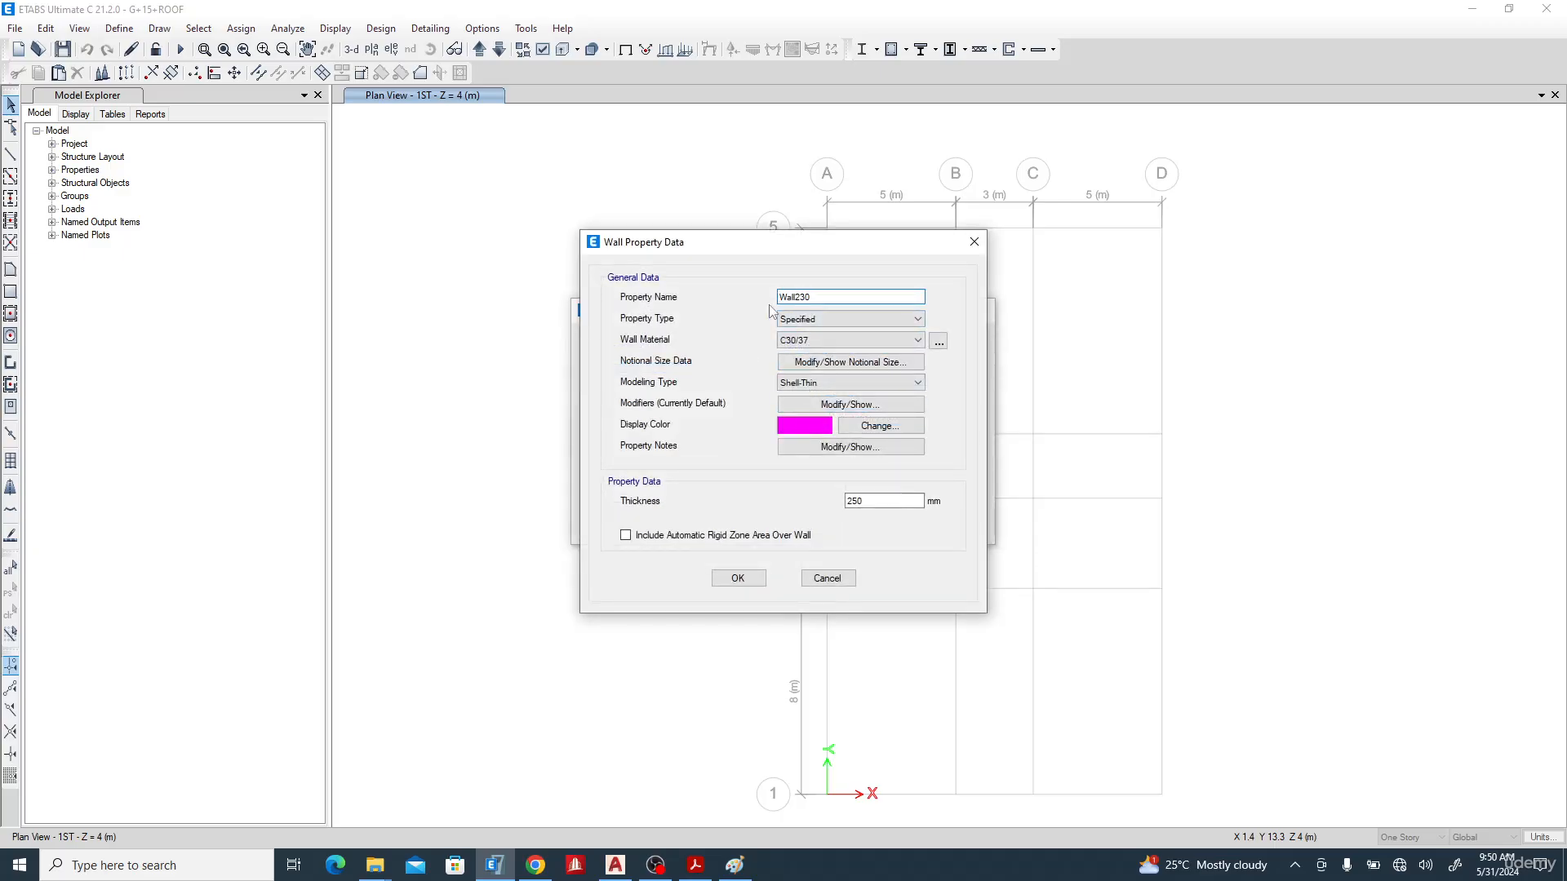
- Assign the C35/45 COMPRESSION material to Wall230 and set its thickness to 230 mm
left_click(840, 340)
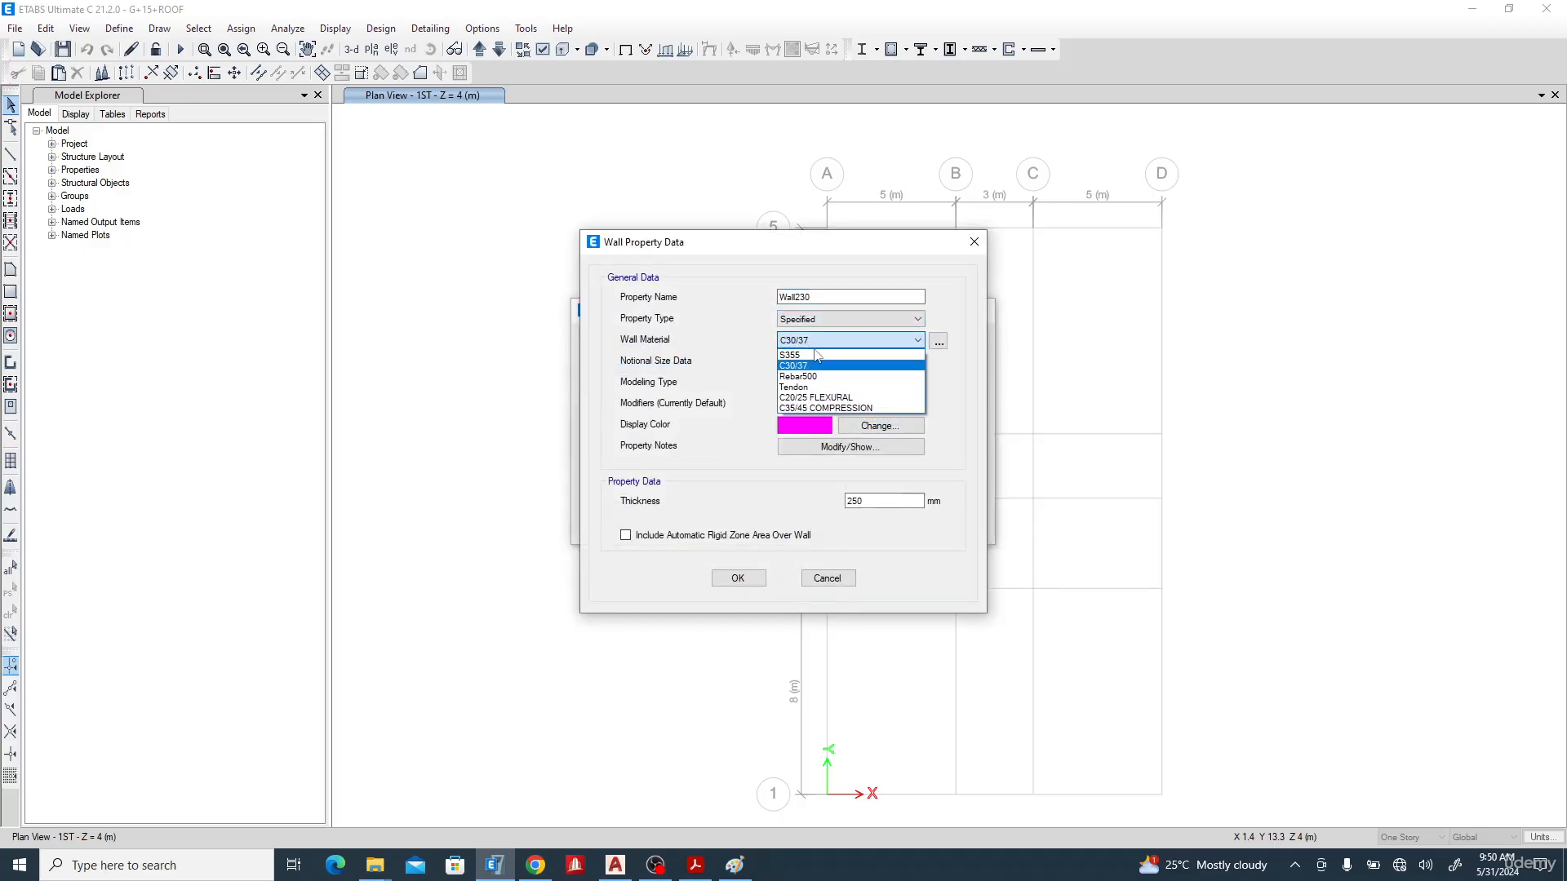
left_click(845, 408)
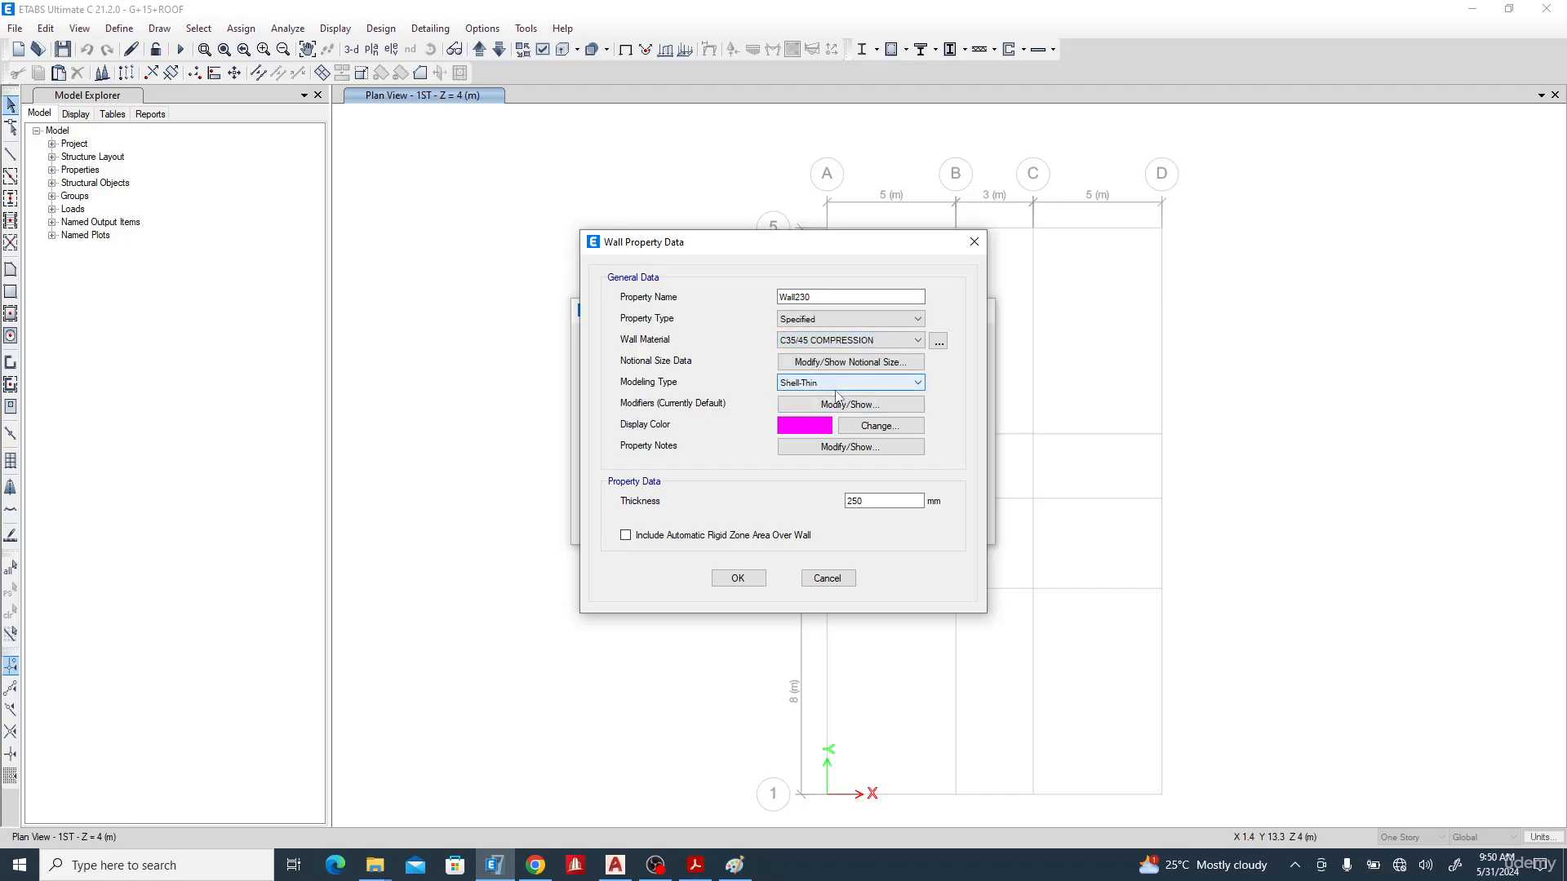
left_click(857, 501)
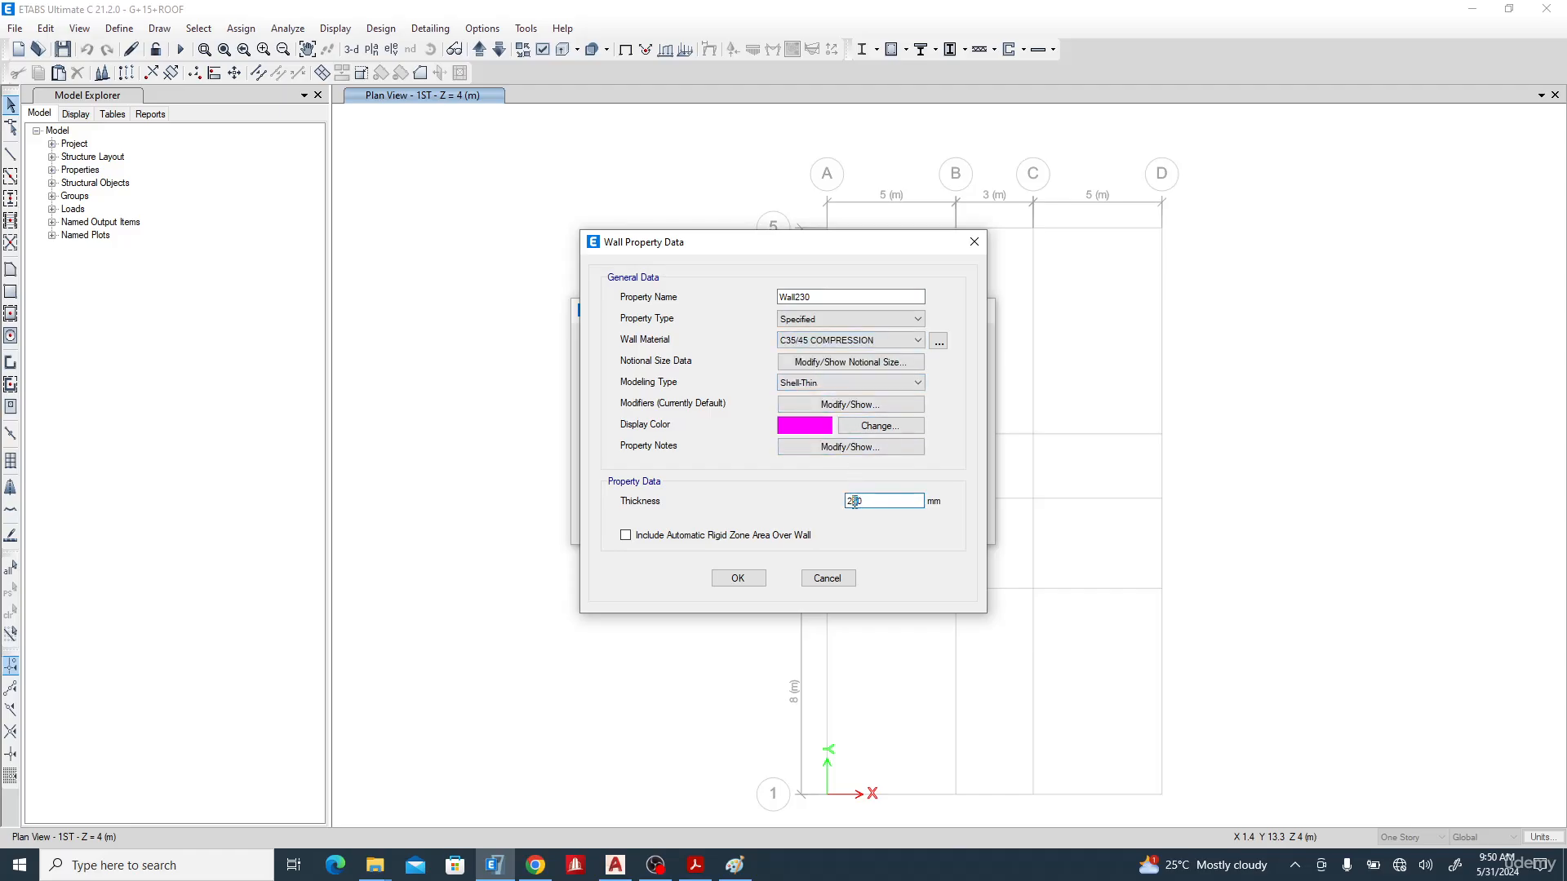
key("BackSpace")
type("3")
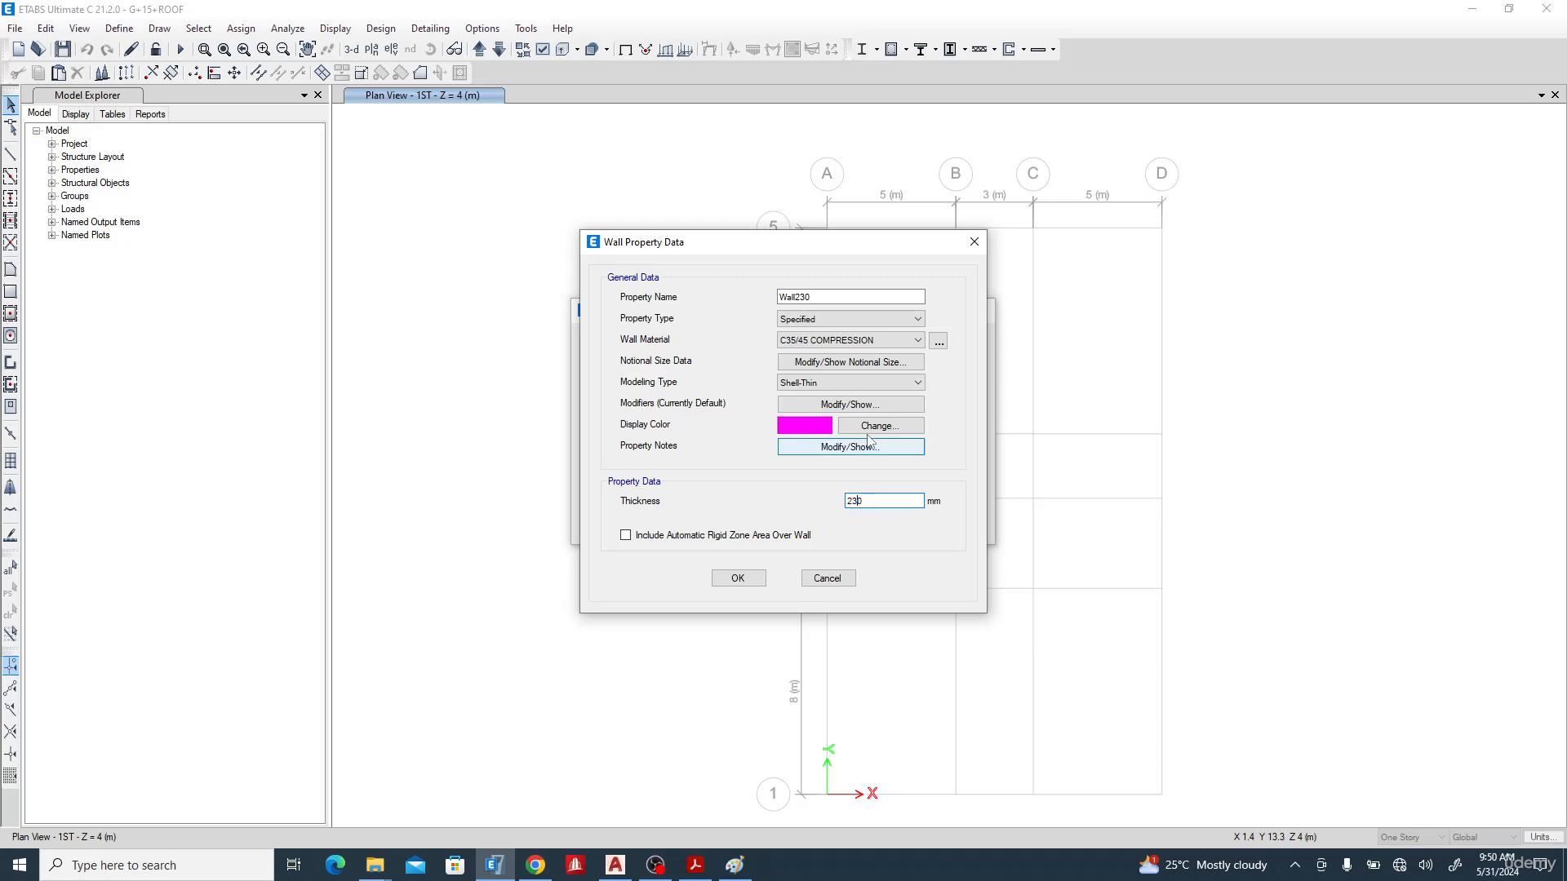
- Set the wall's bending m11, m22 and m12 stiffness modifiers to 0.1
left_click(854, 403)
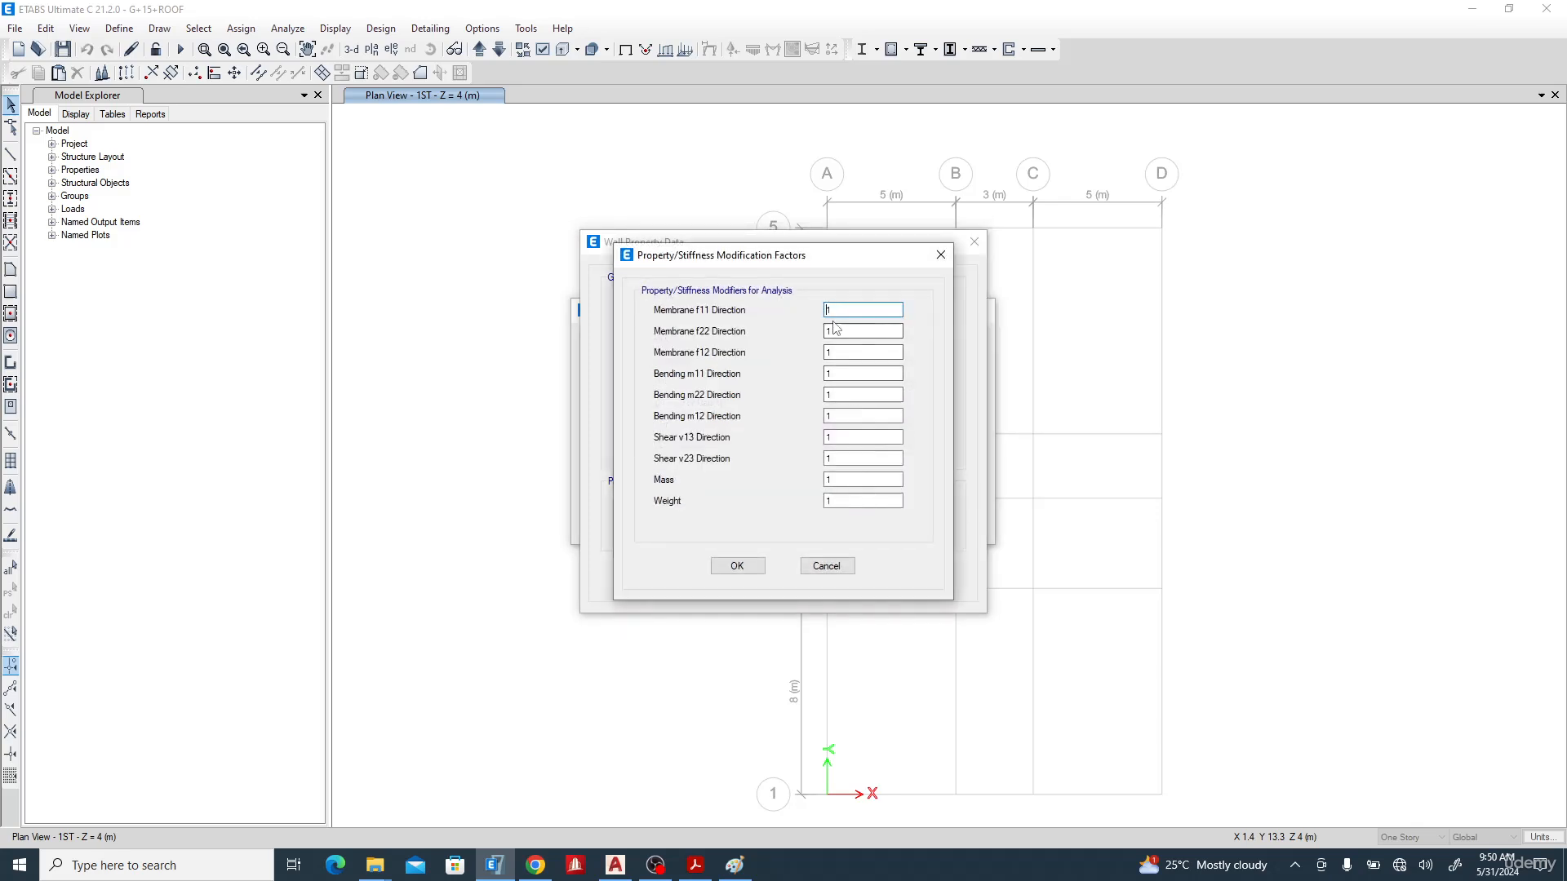
left_click(836, 396)
key("BackSpace")
type("0.1")
left_click(855, 417)
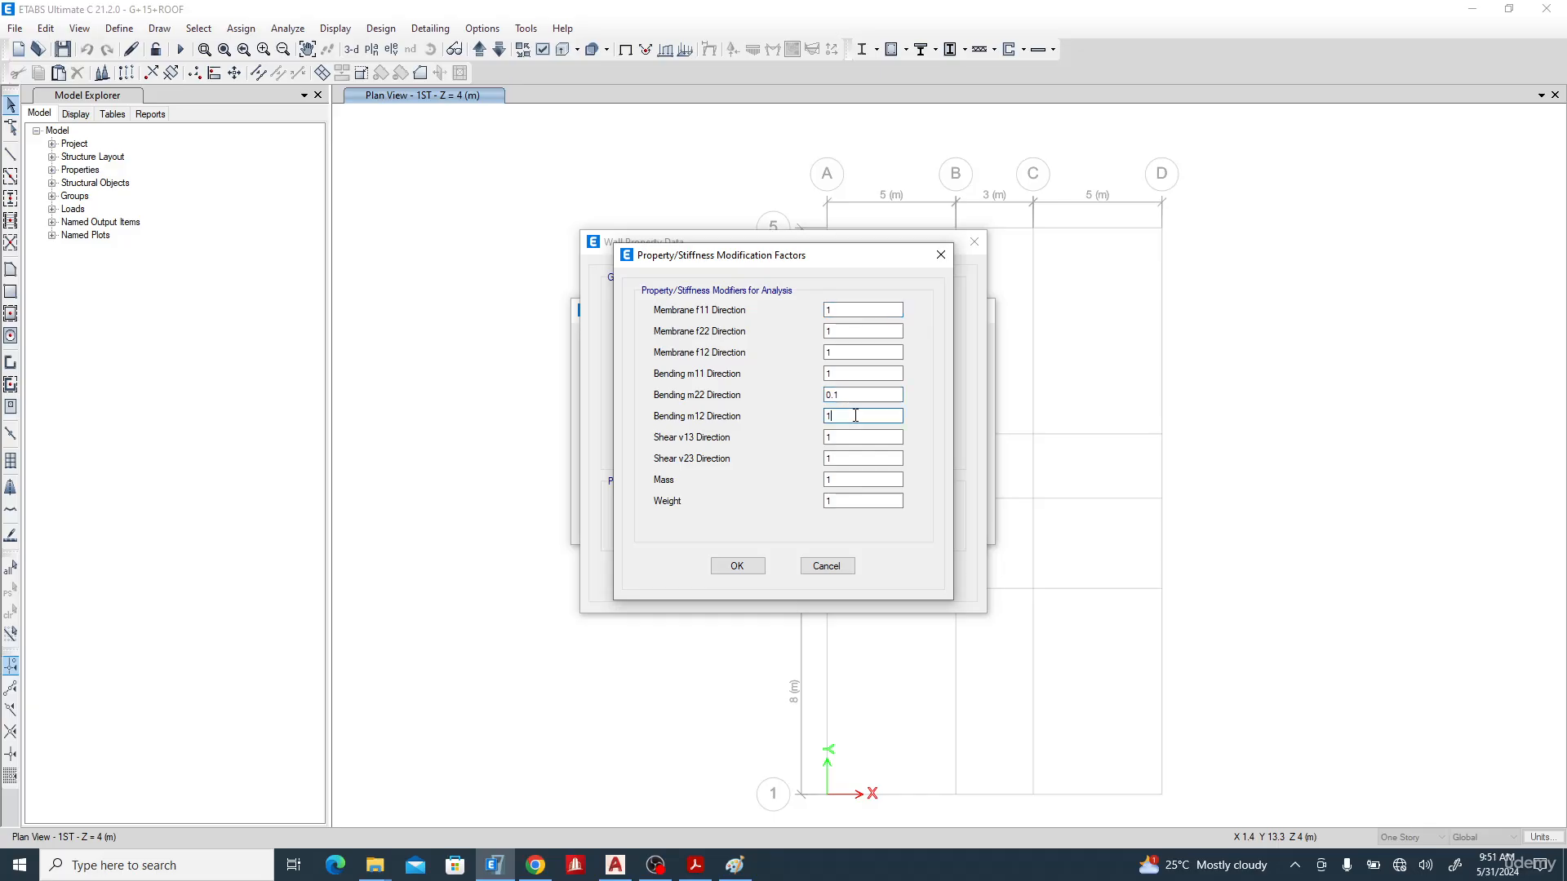
type("/10")
left_click(843, 373)
type("/10")
left_click(857, 352)
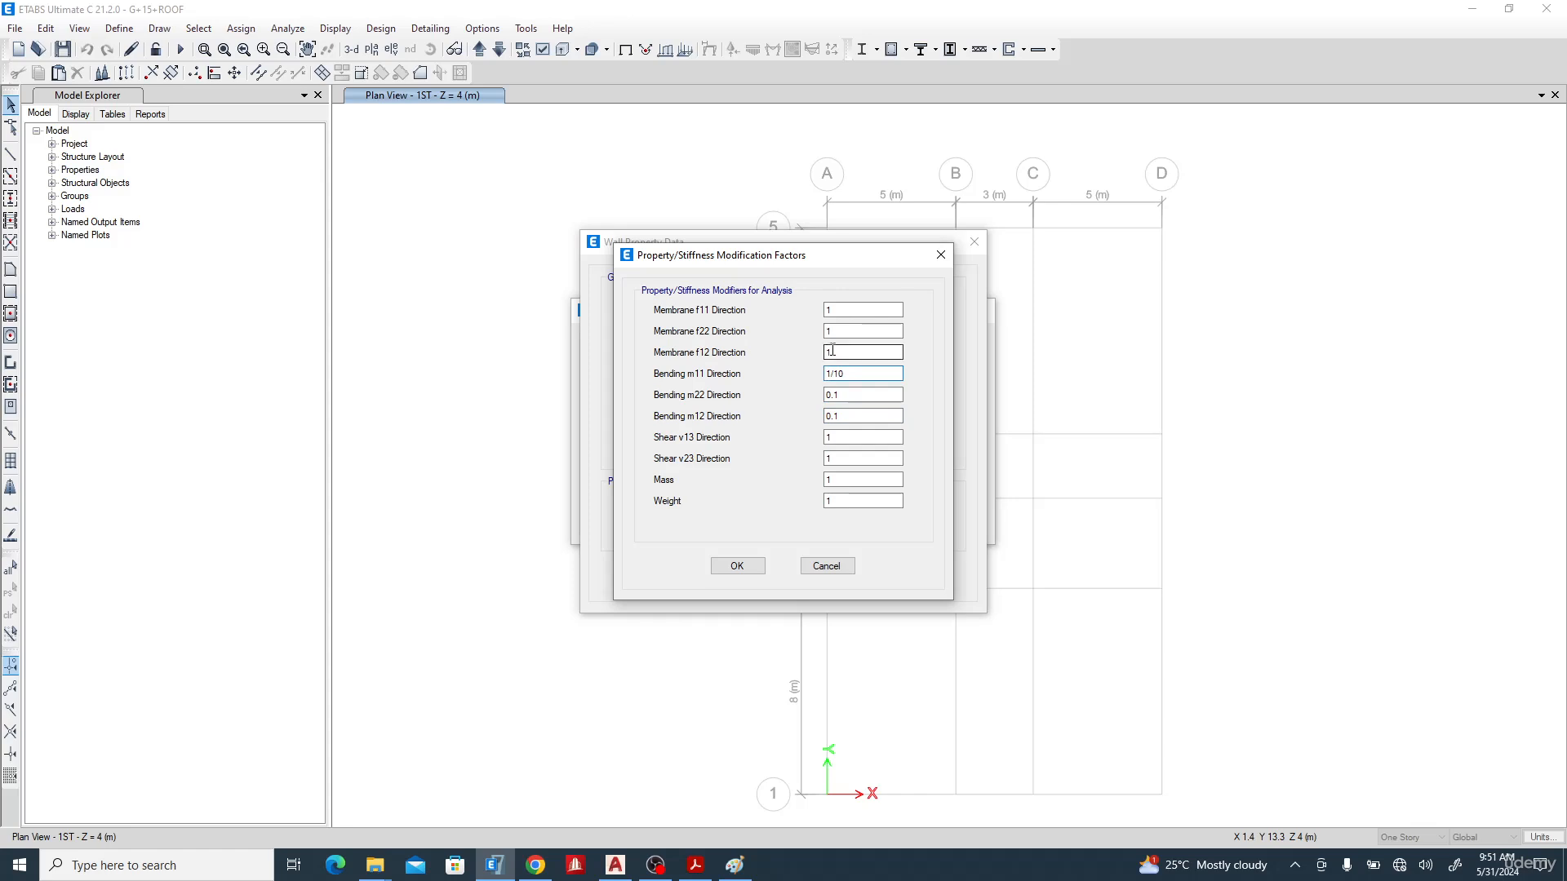
- Set the wall's membrane f11, f22 and f12 stiffness modifiers to 0.5
left_click(840, 309)
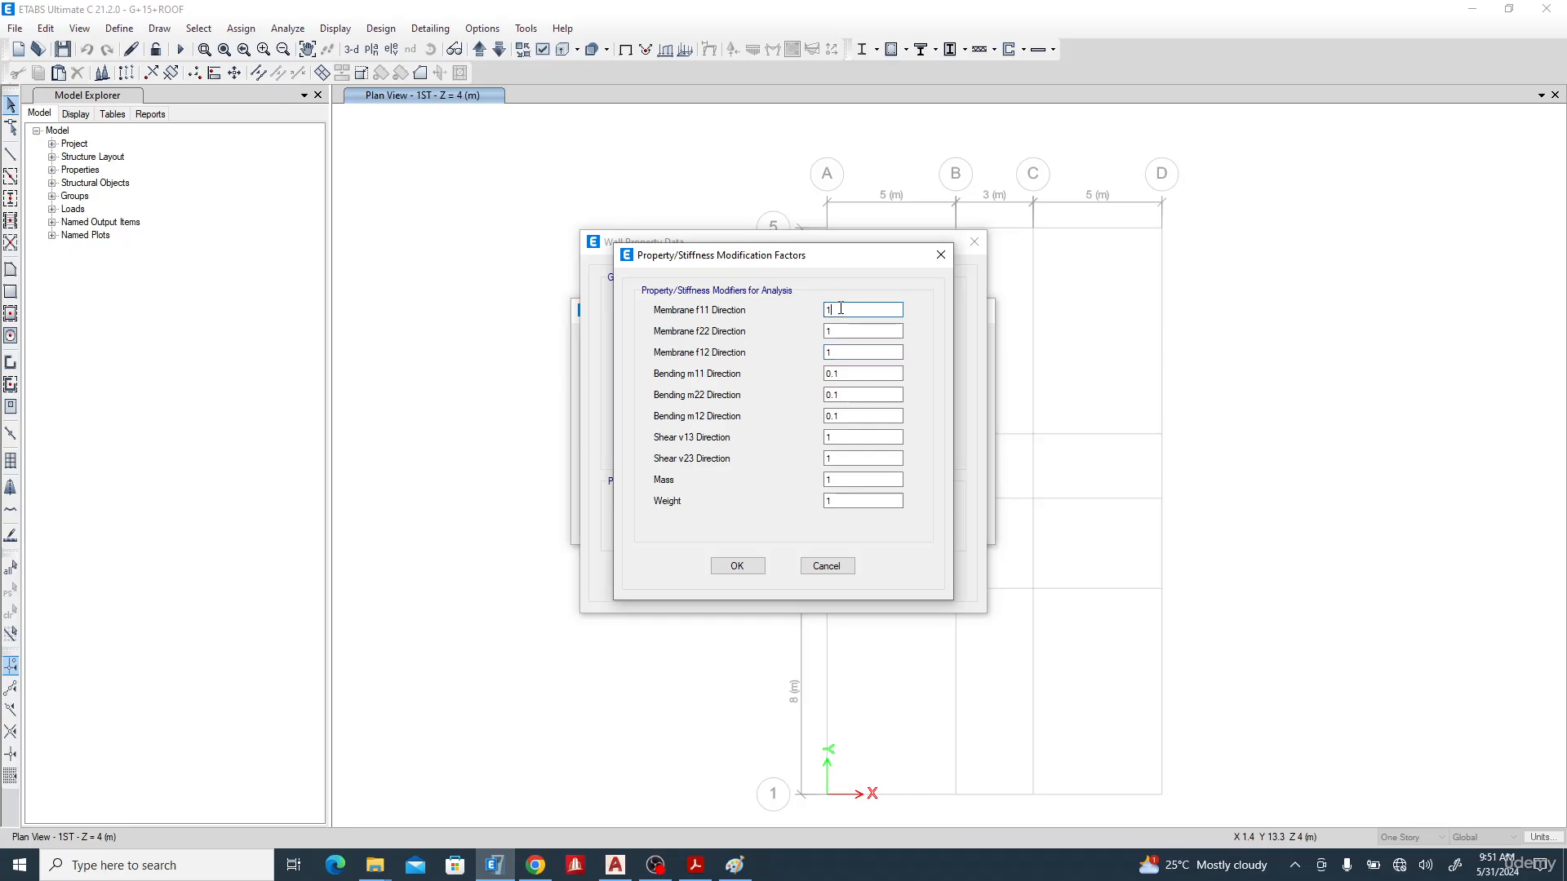
key("BackSpace")
type(".5")
left_click(837, 331)
key("BackSpace")
type(".5")
key("Tab")
type(".5")
left_click(870, 378)
- Accept the stiffness factors and the Wall230 definition, and close the wall properties
left_click(731, 566)
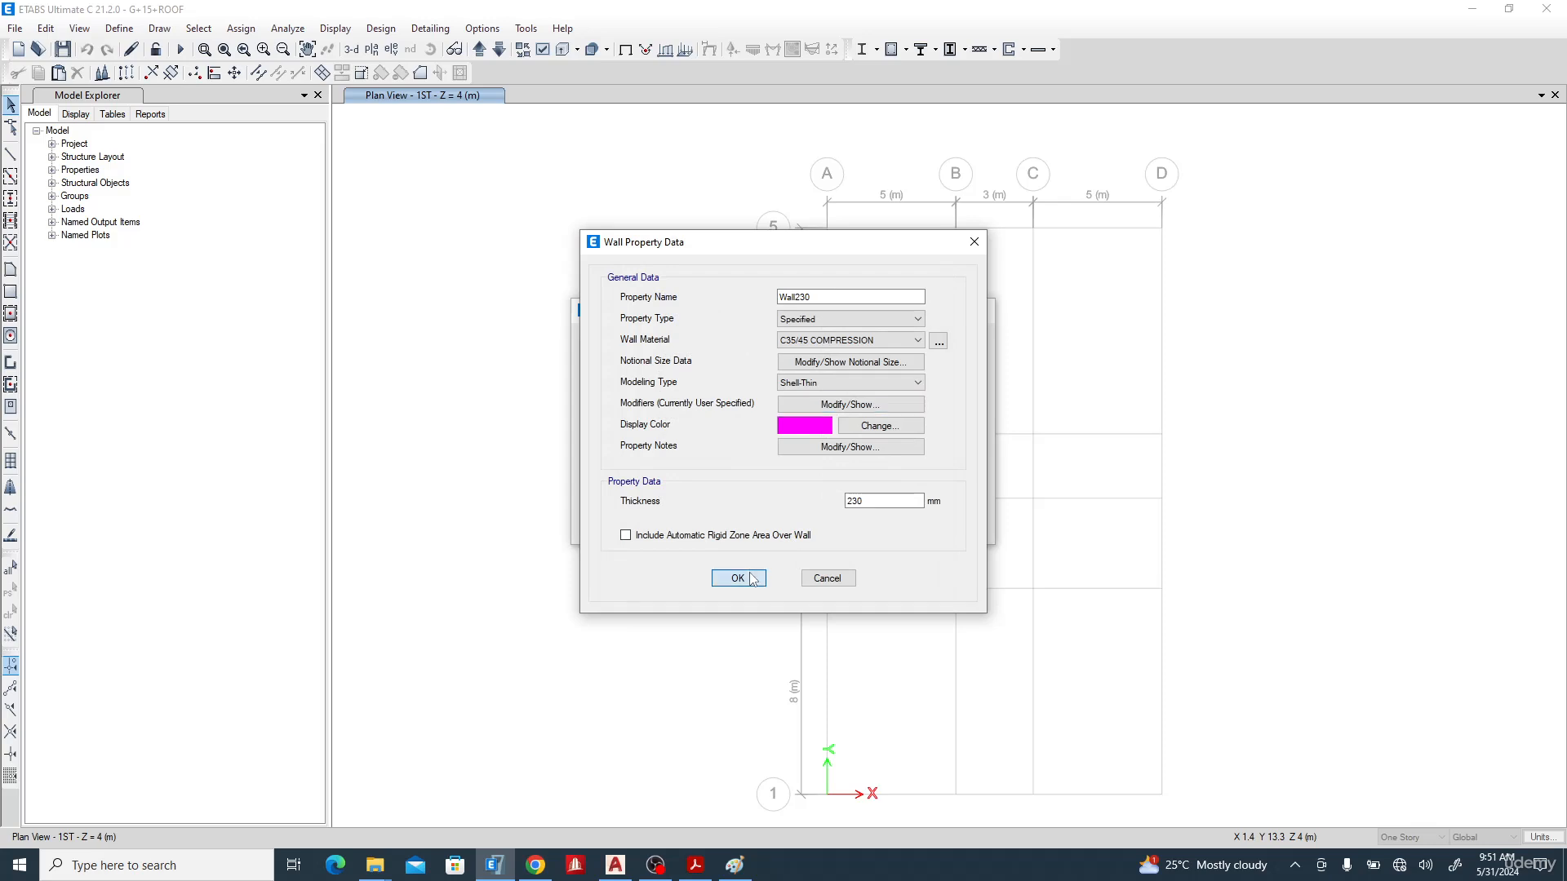
left_click(752, 579)
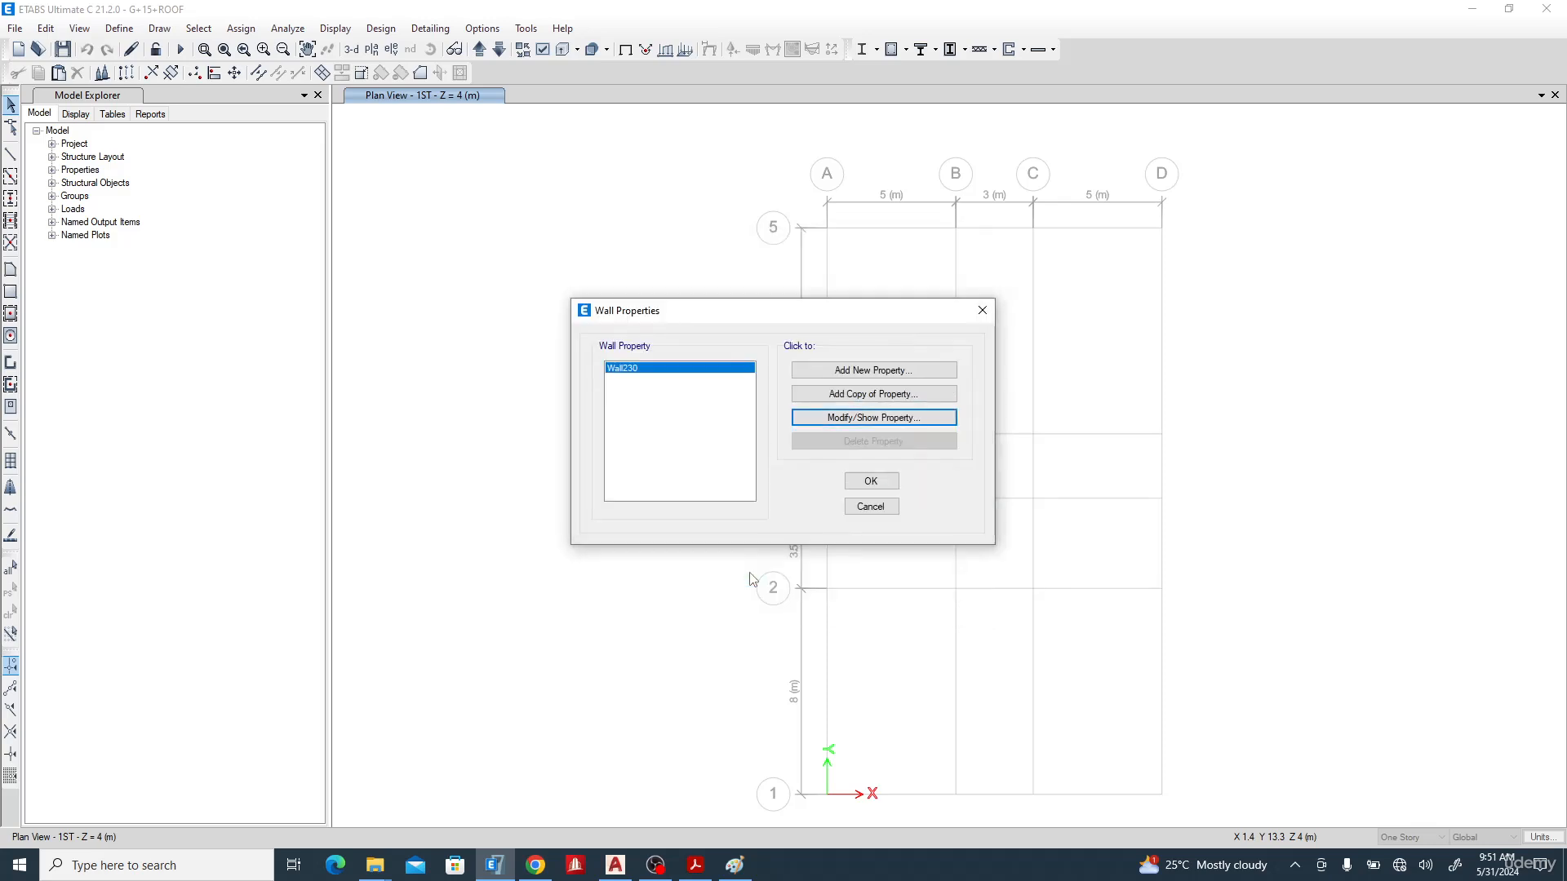
left_click(868, 483)
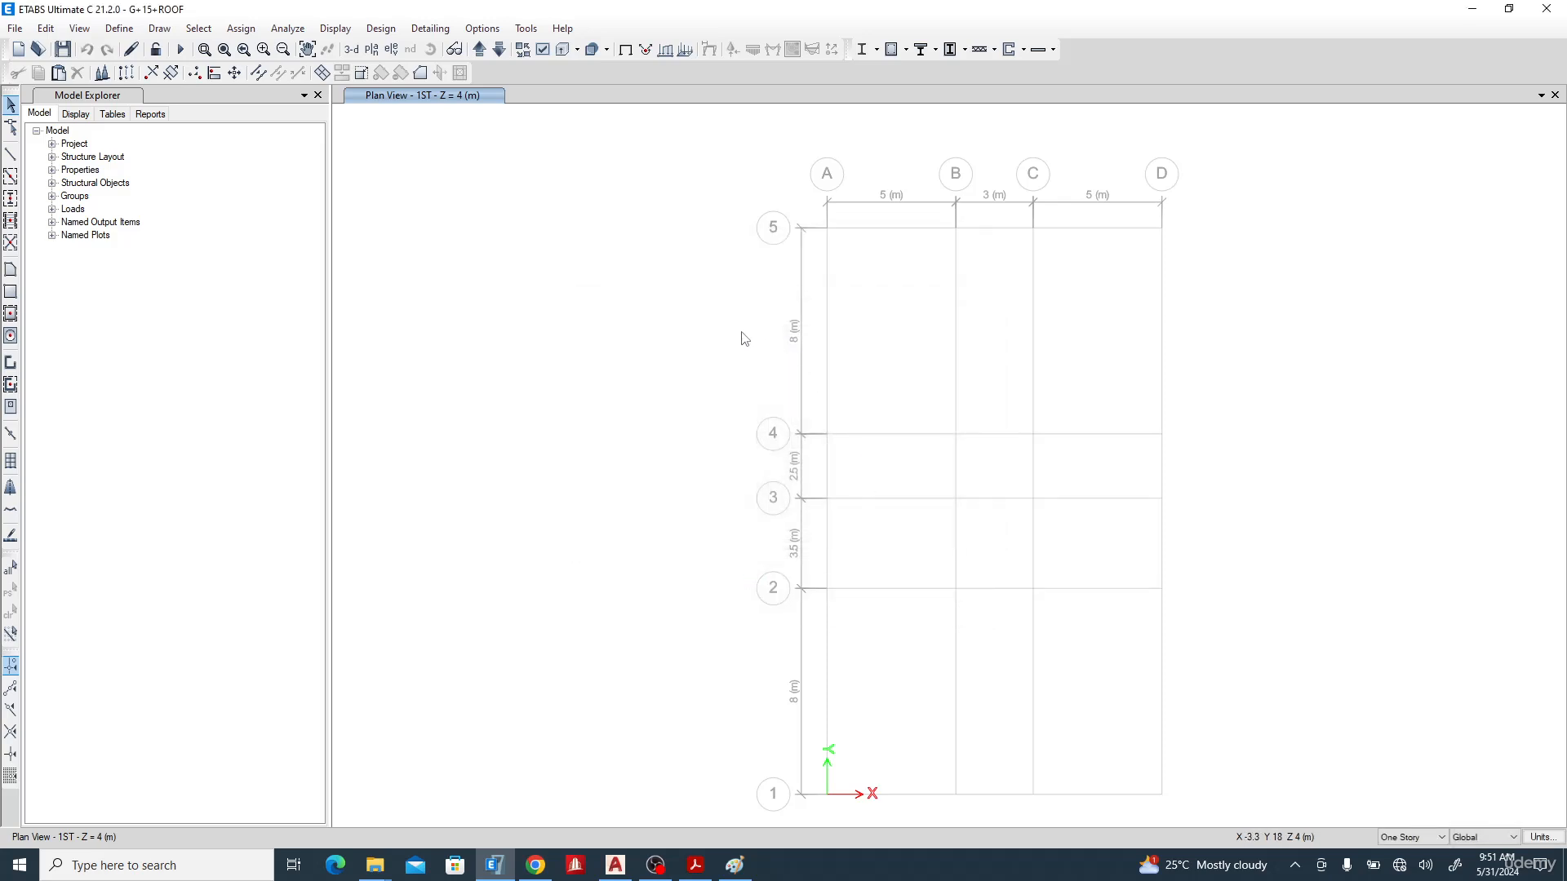